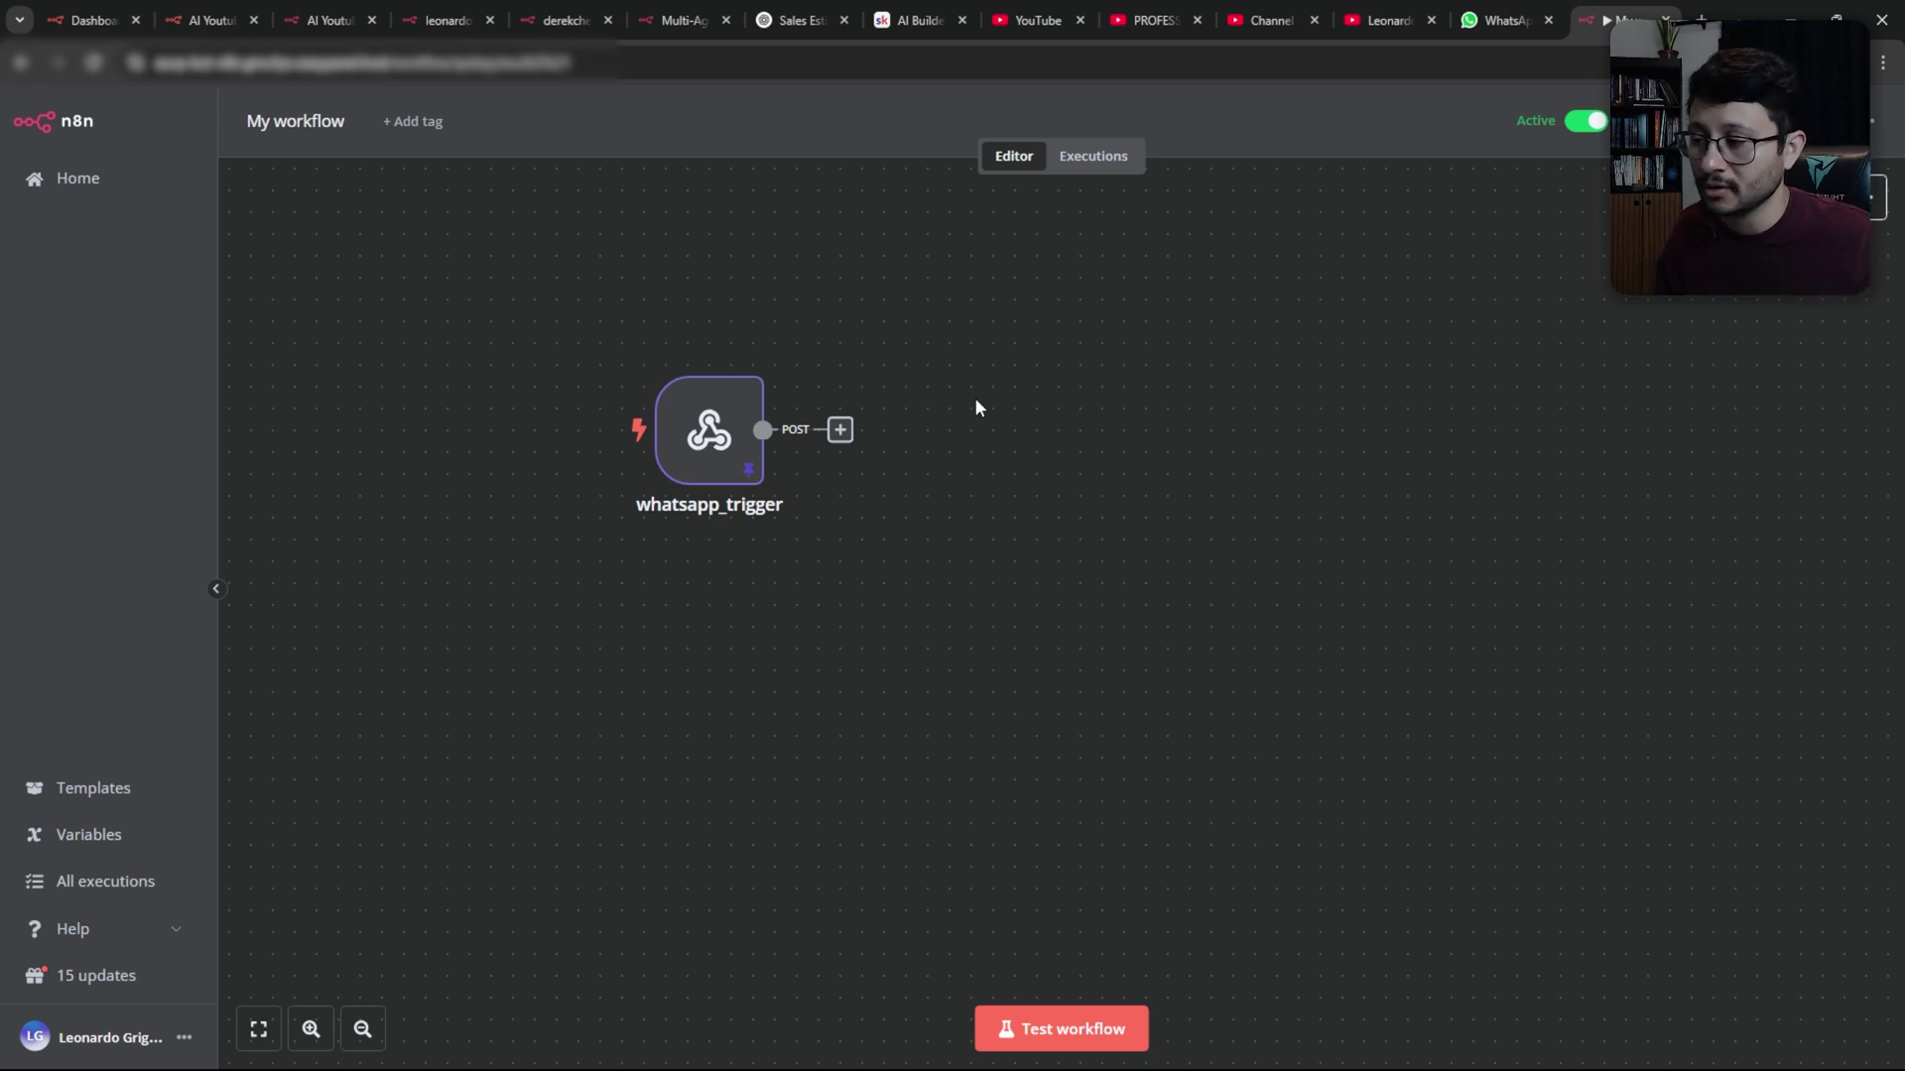
# Add an AI Agent node after whatsapp_trigger and delete the auto-added chat trigger
pyautogui.moveTo(718, 417); pyautogui.dragTo(741, 458)
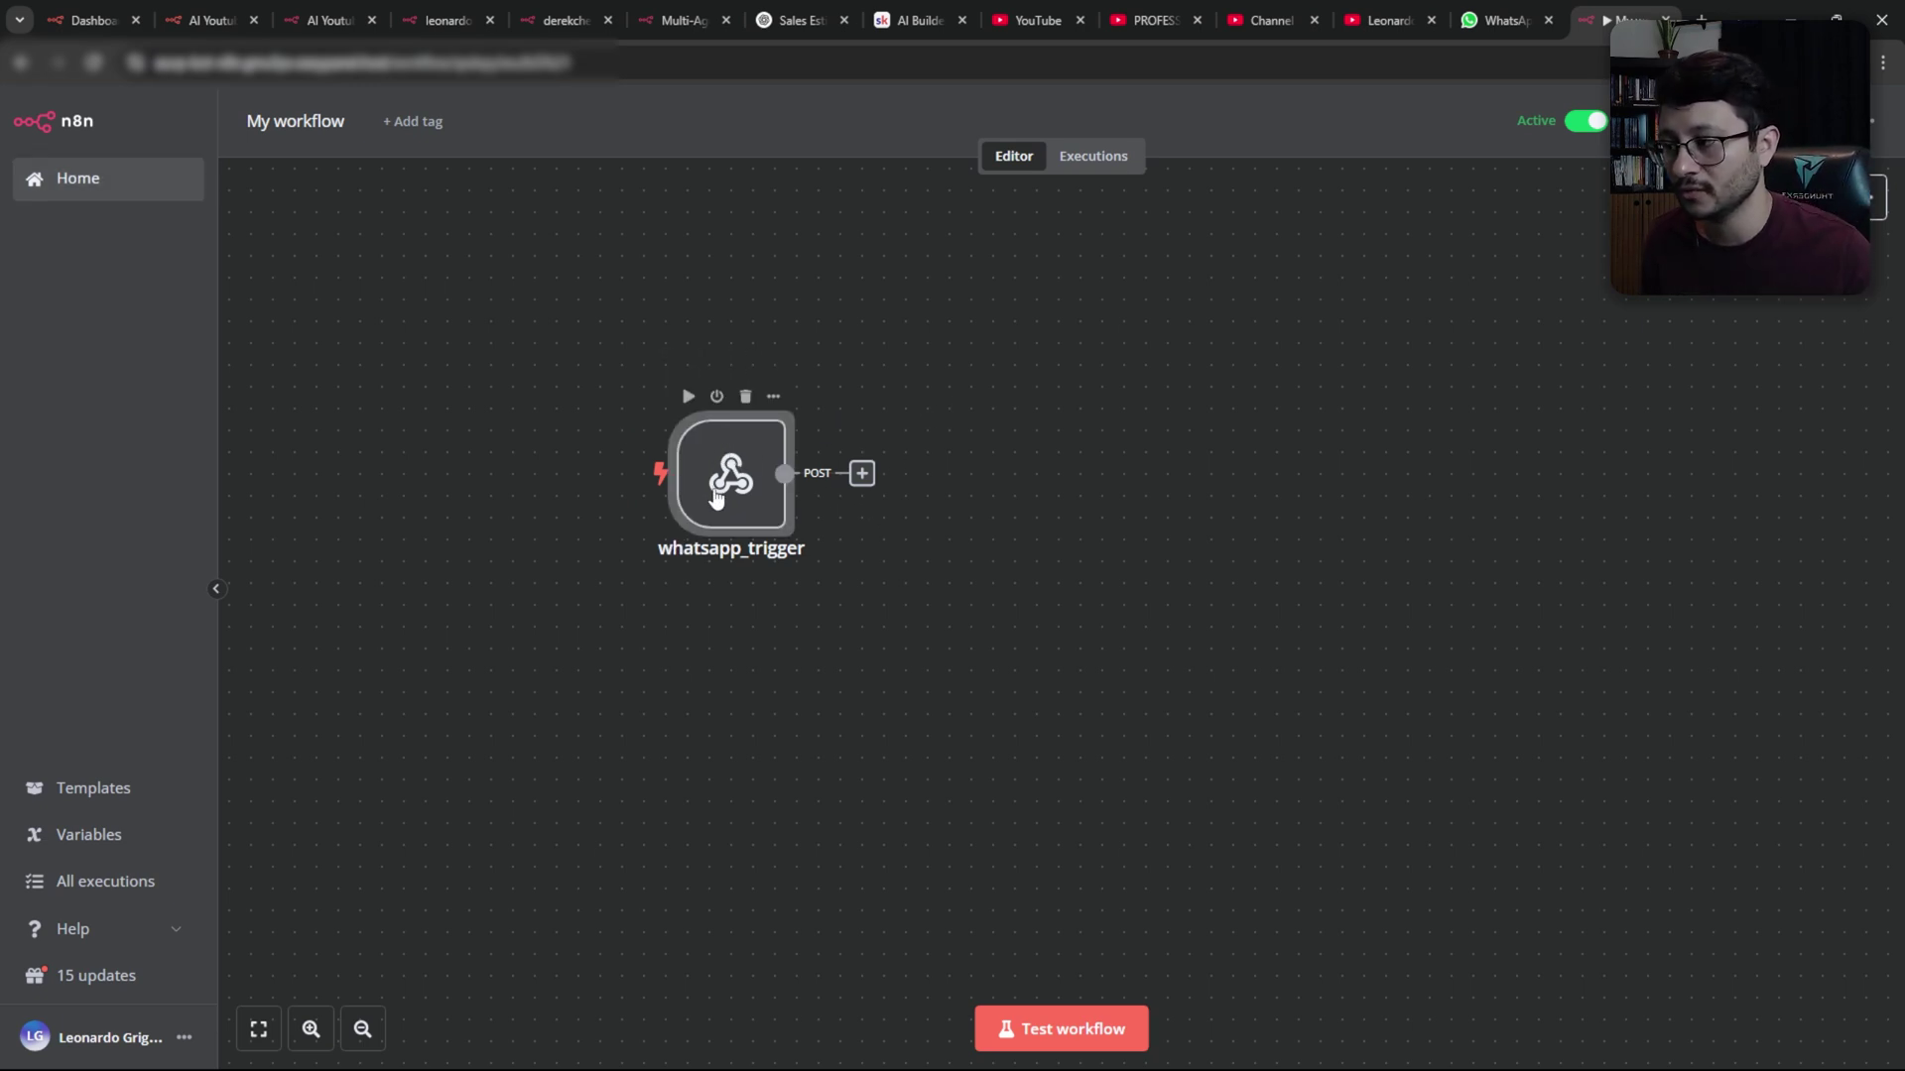
pyautogui.click(862, 473)
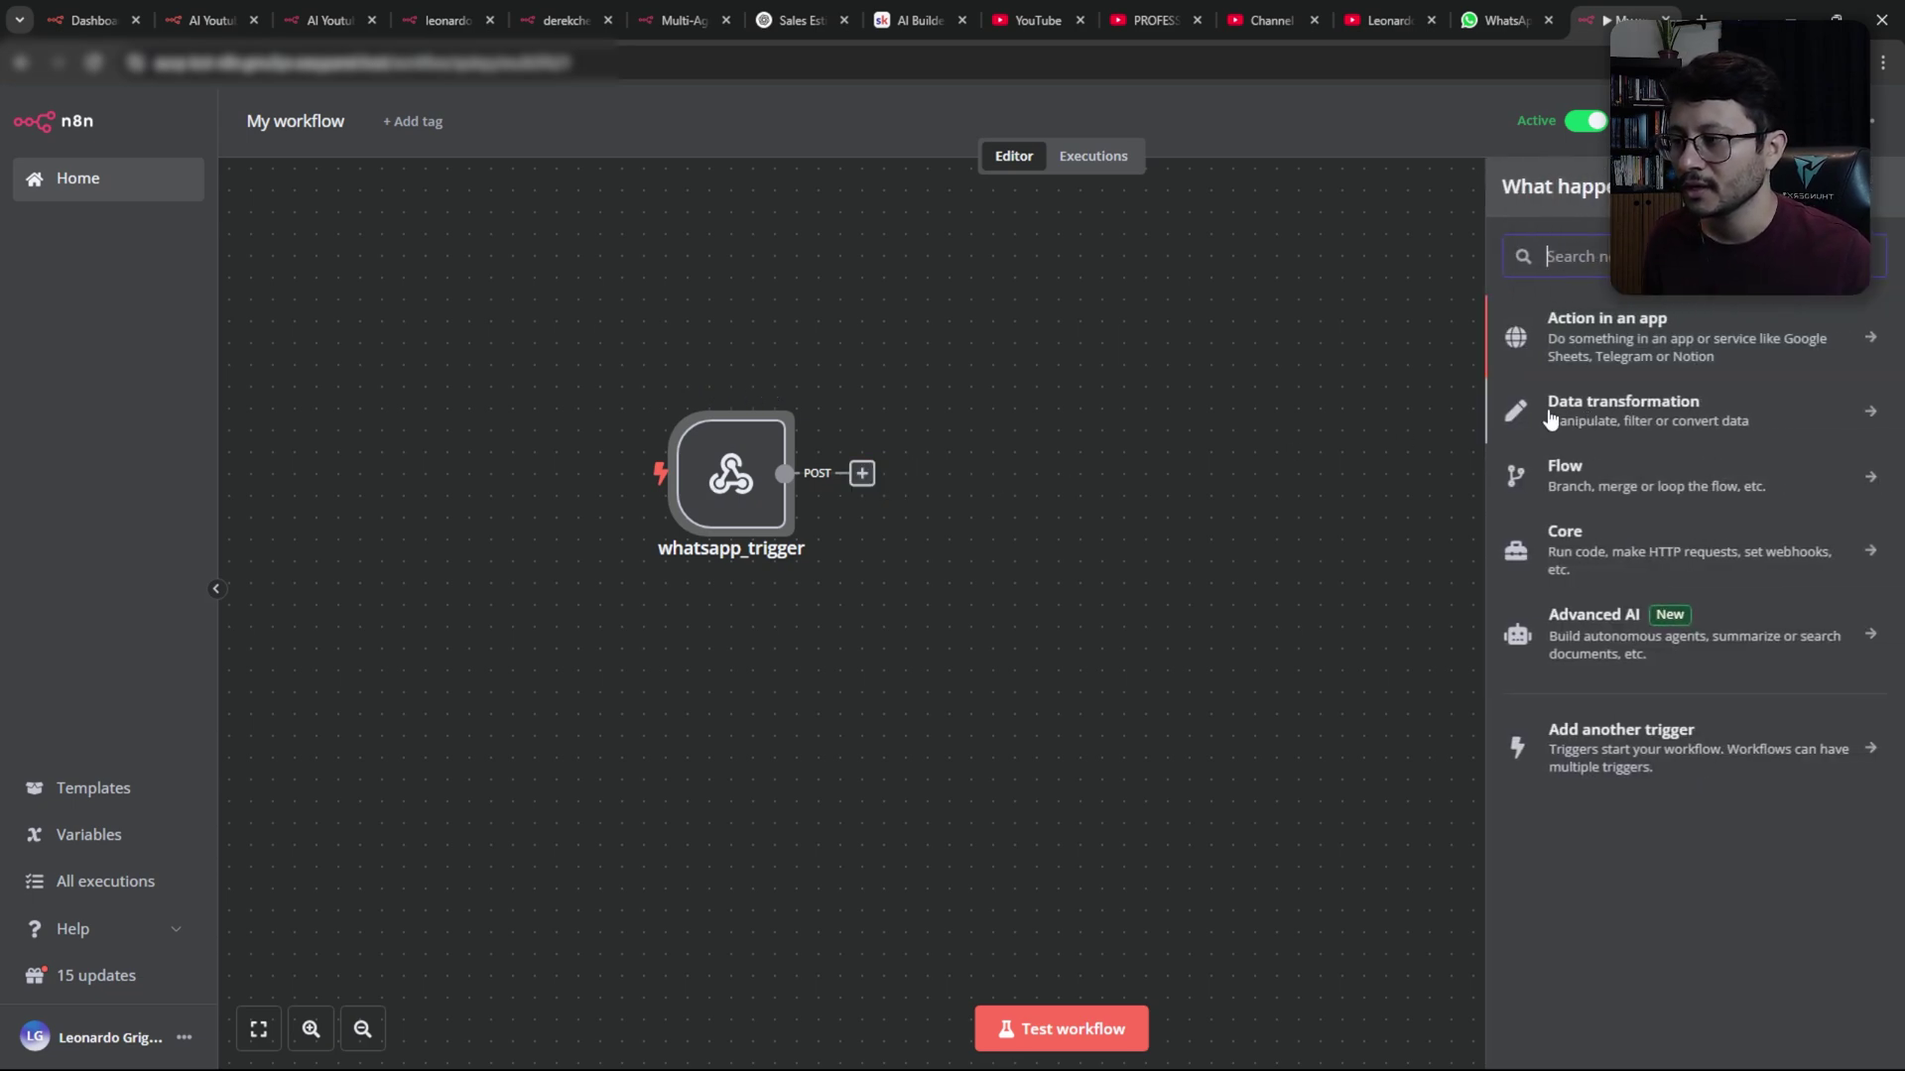
pyautogui.write('ai age')
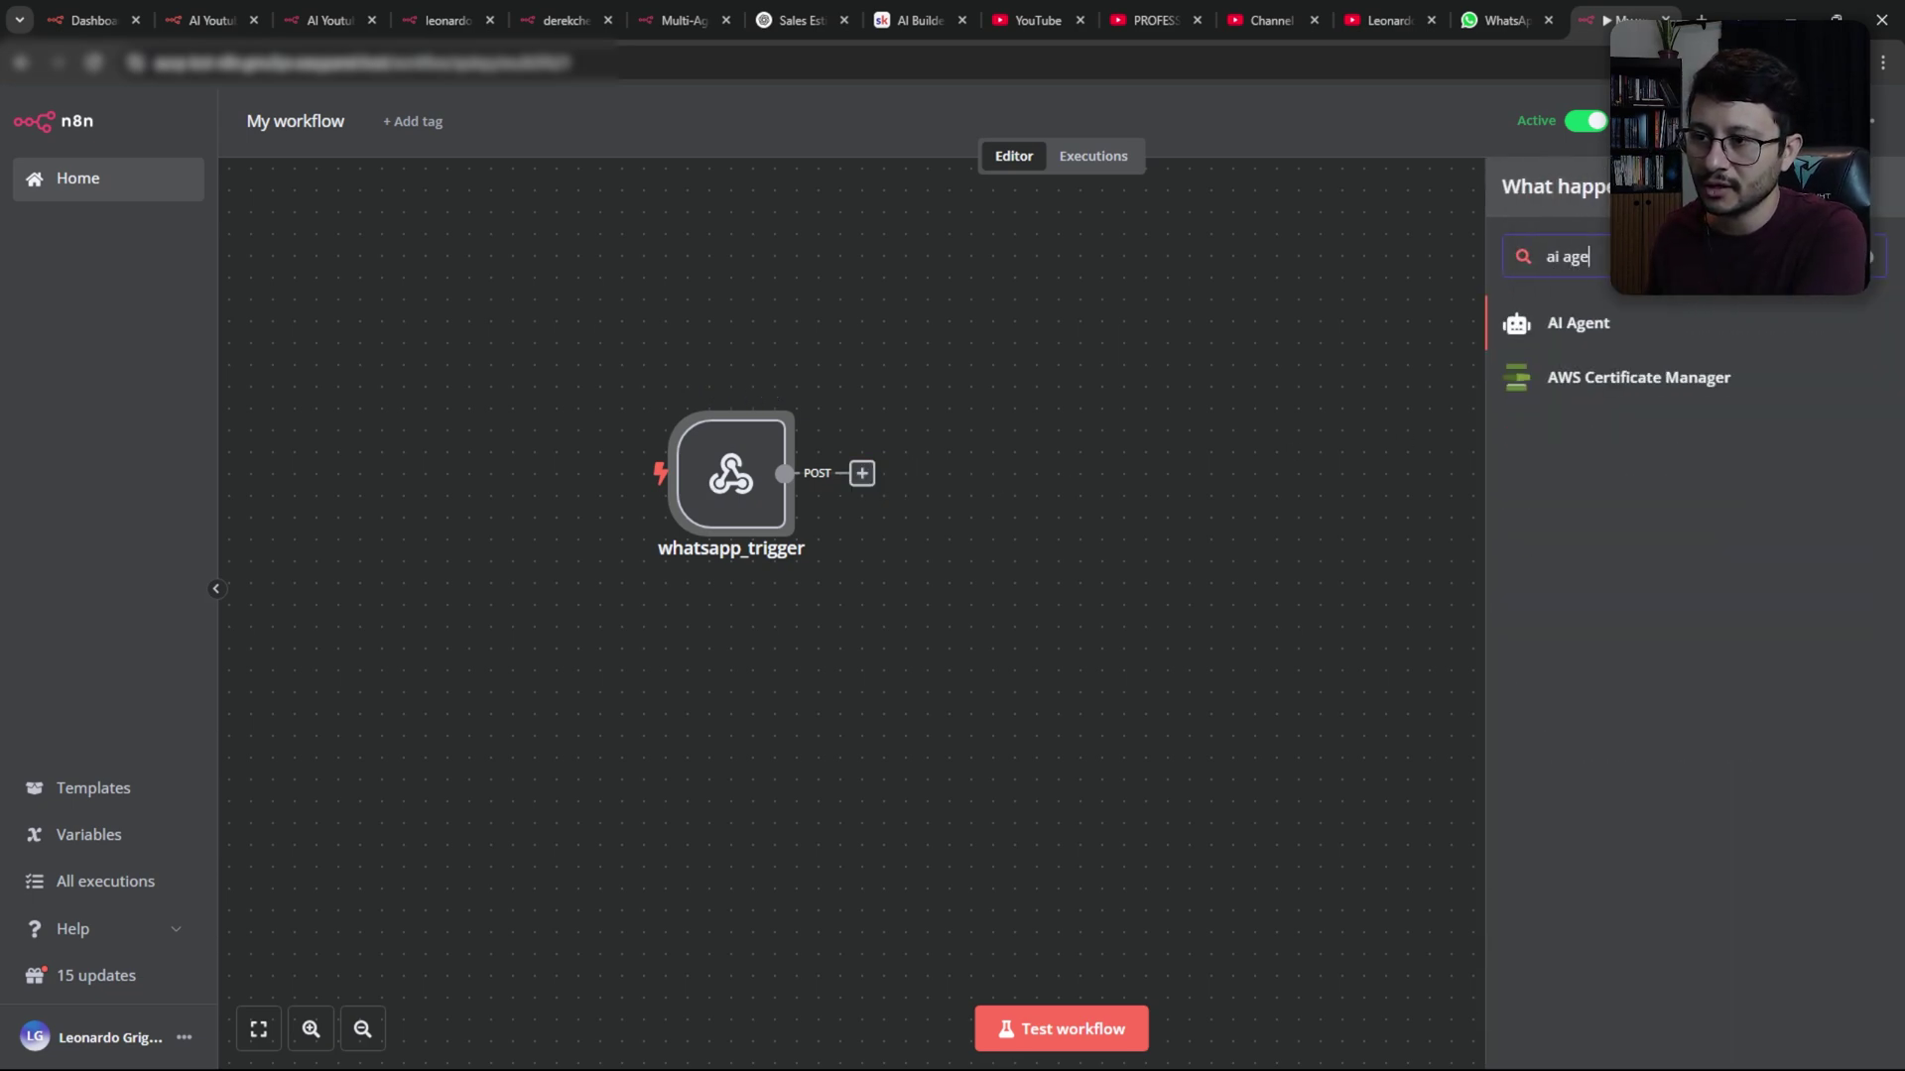
pyautogui.write('nt')
pyautogui.press('Return')
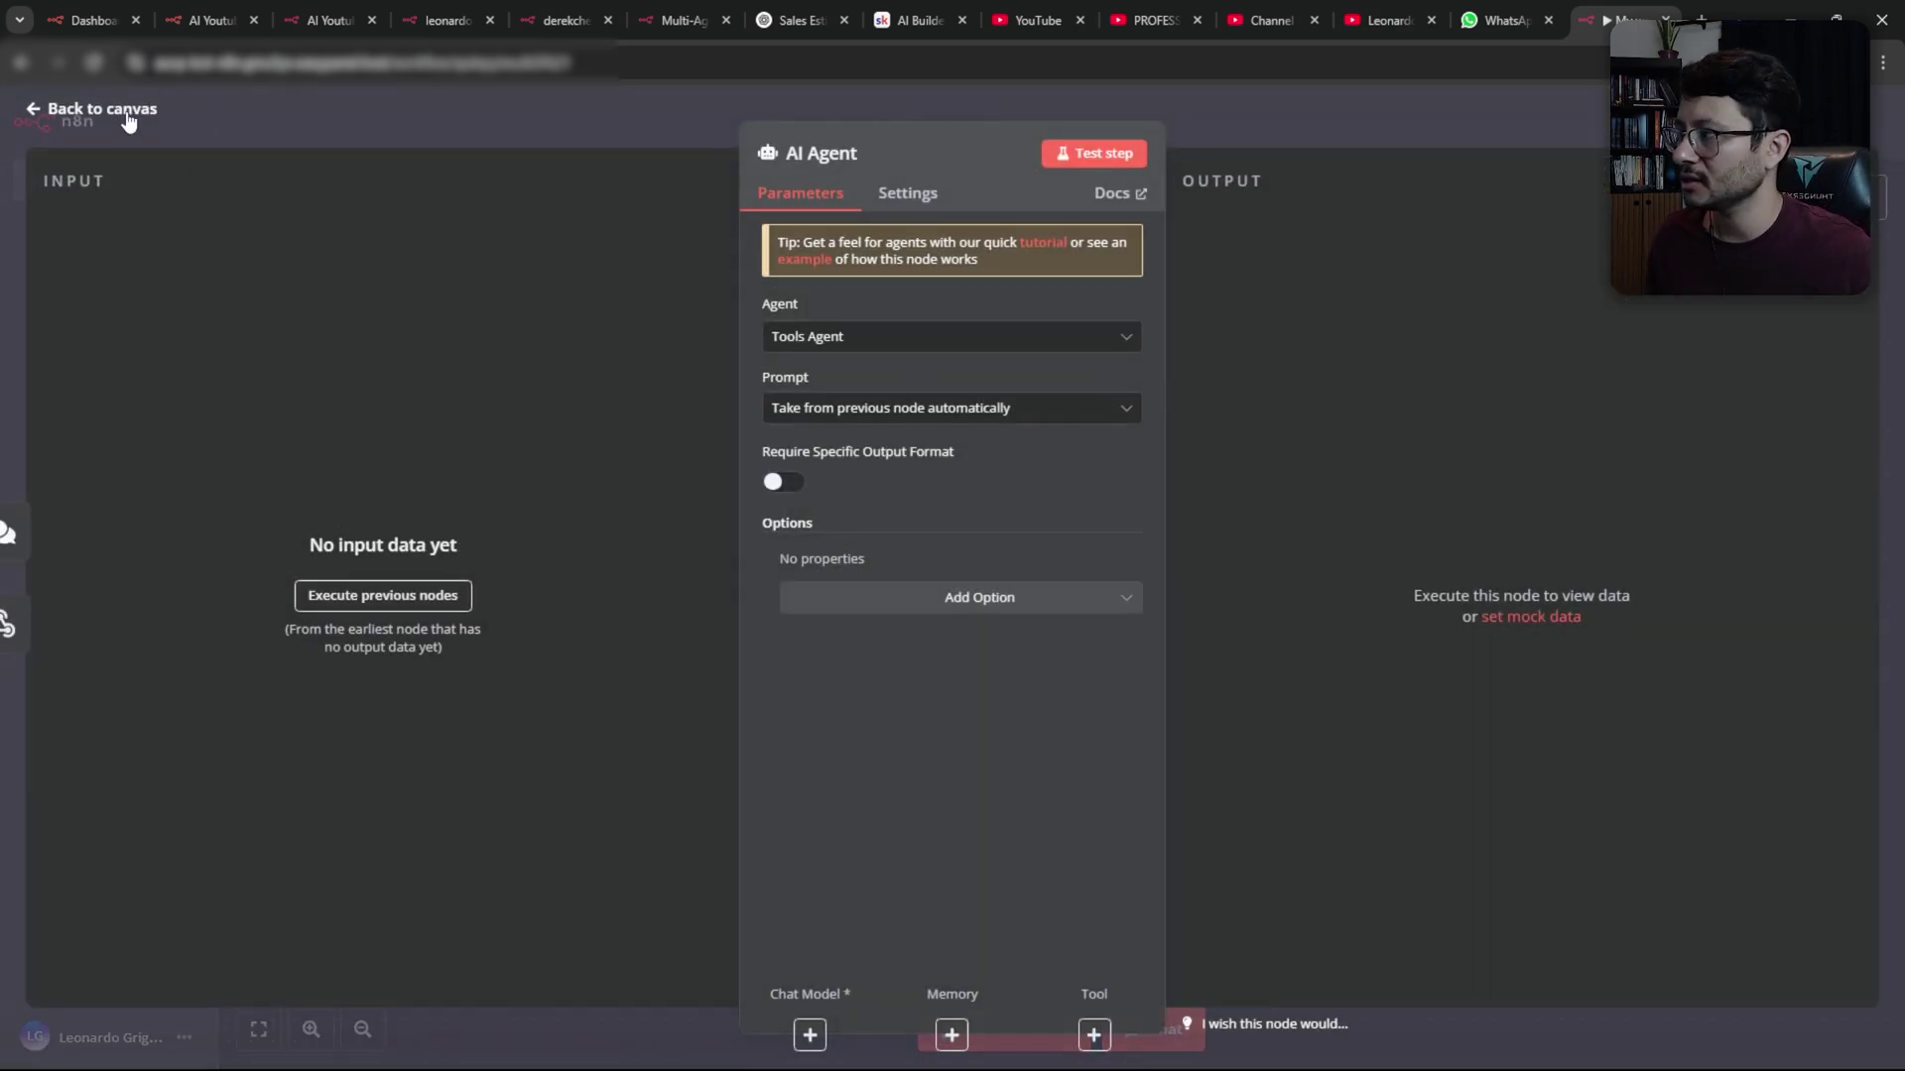
pyautogui.click(128, 120)
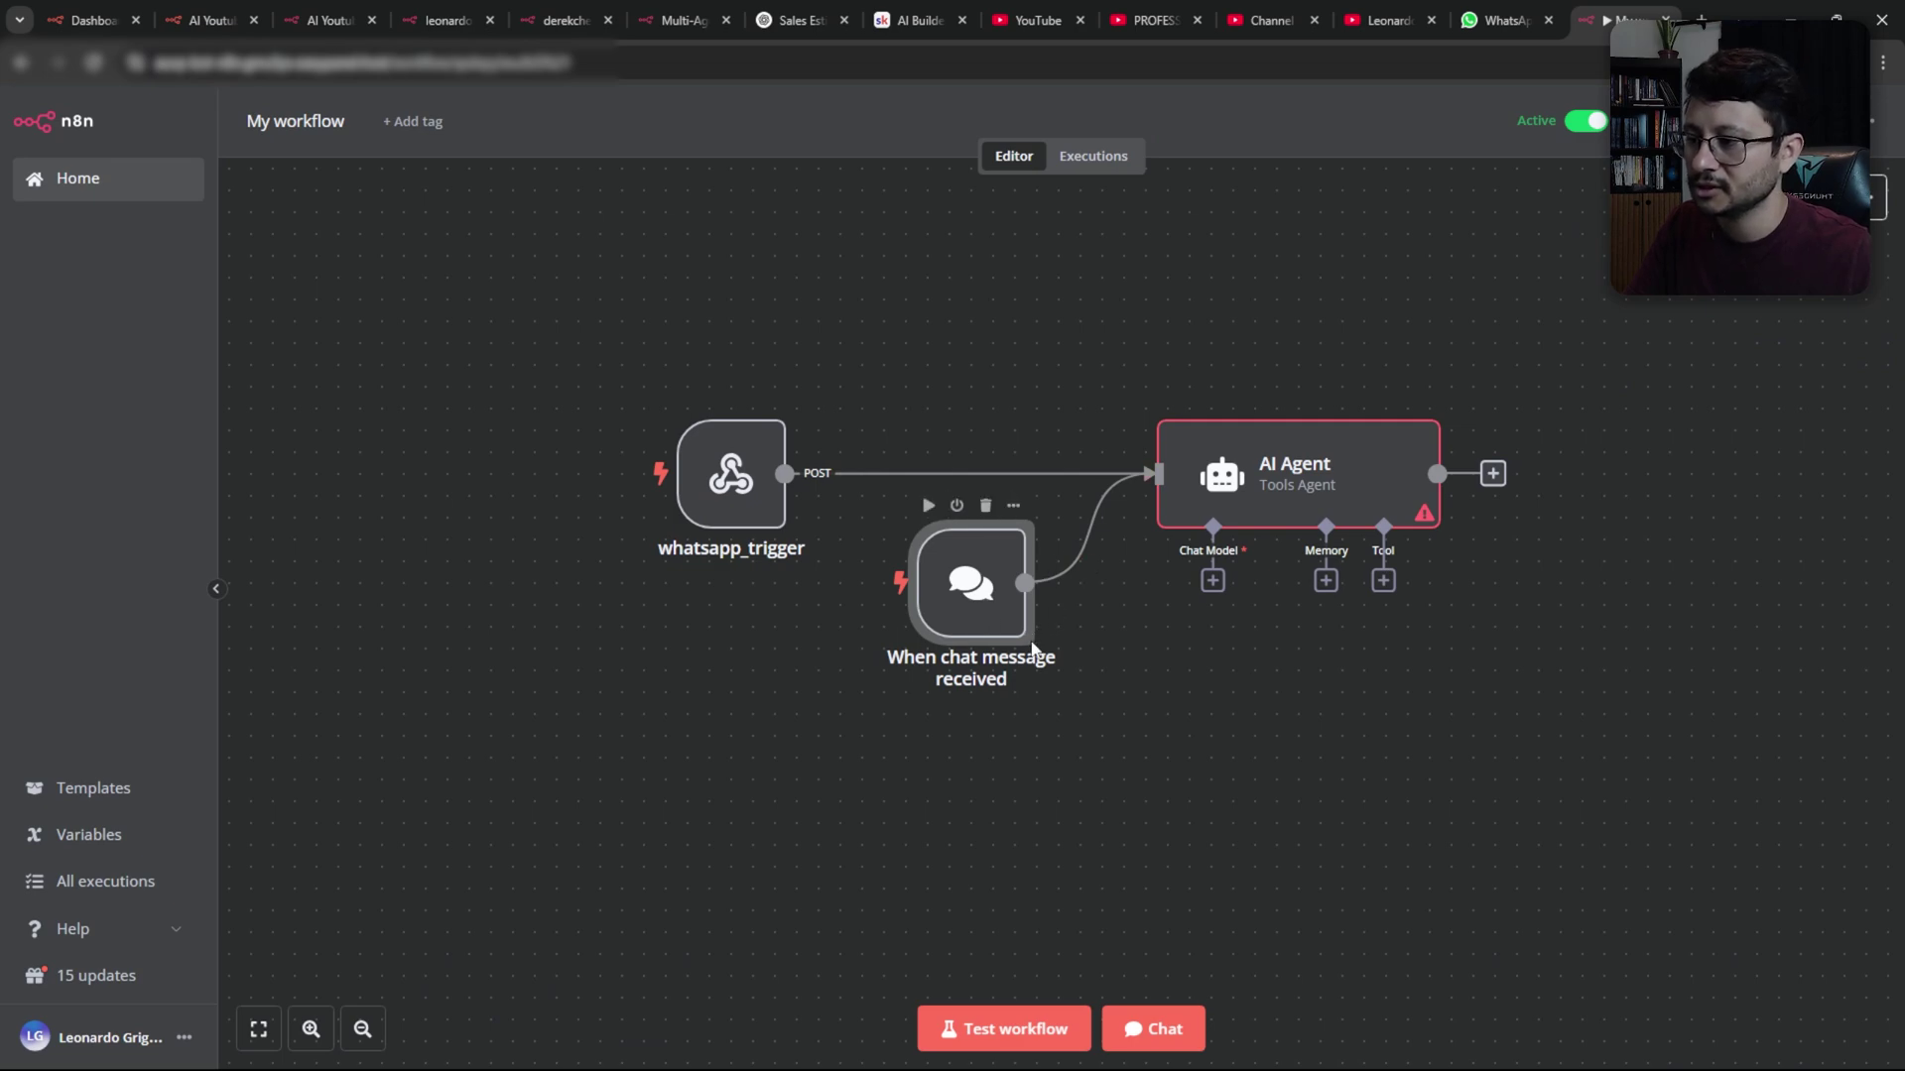
pyautogui.press('Delete')
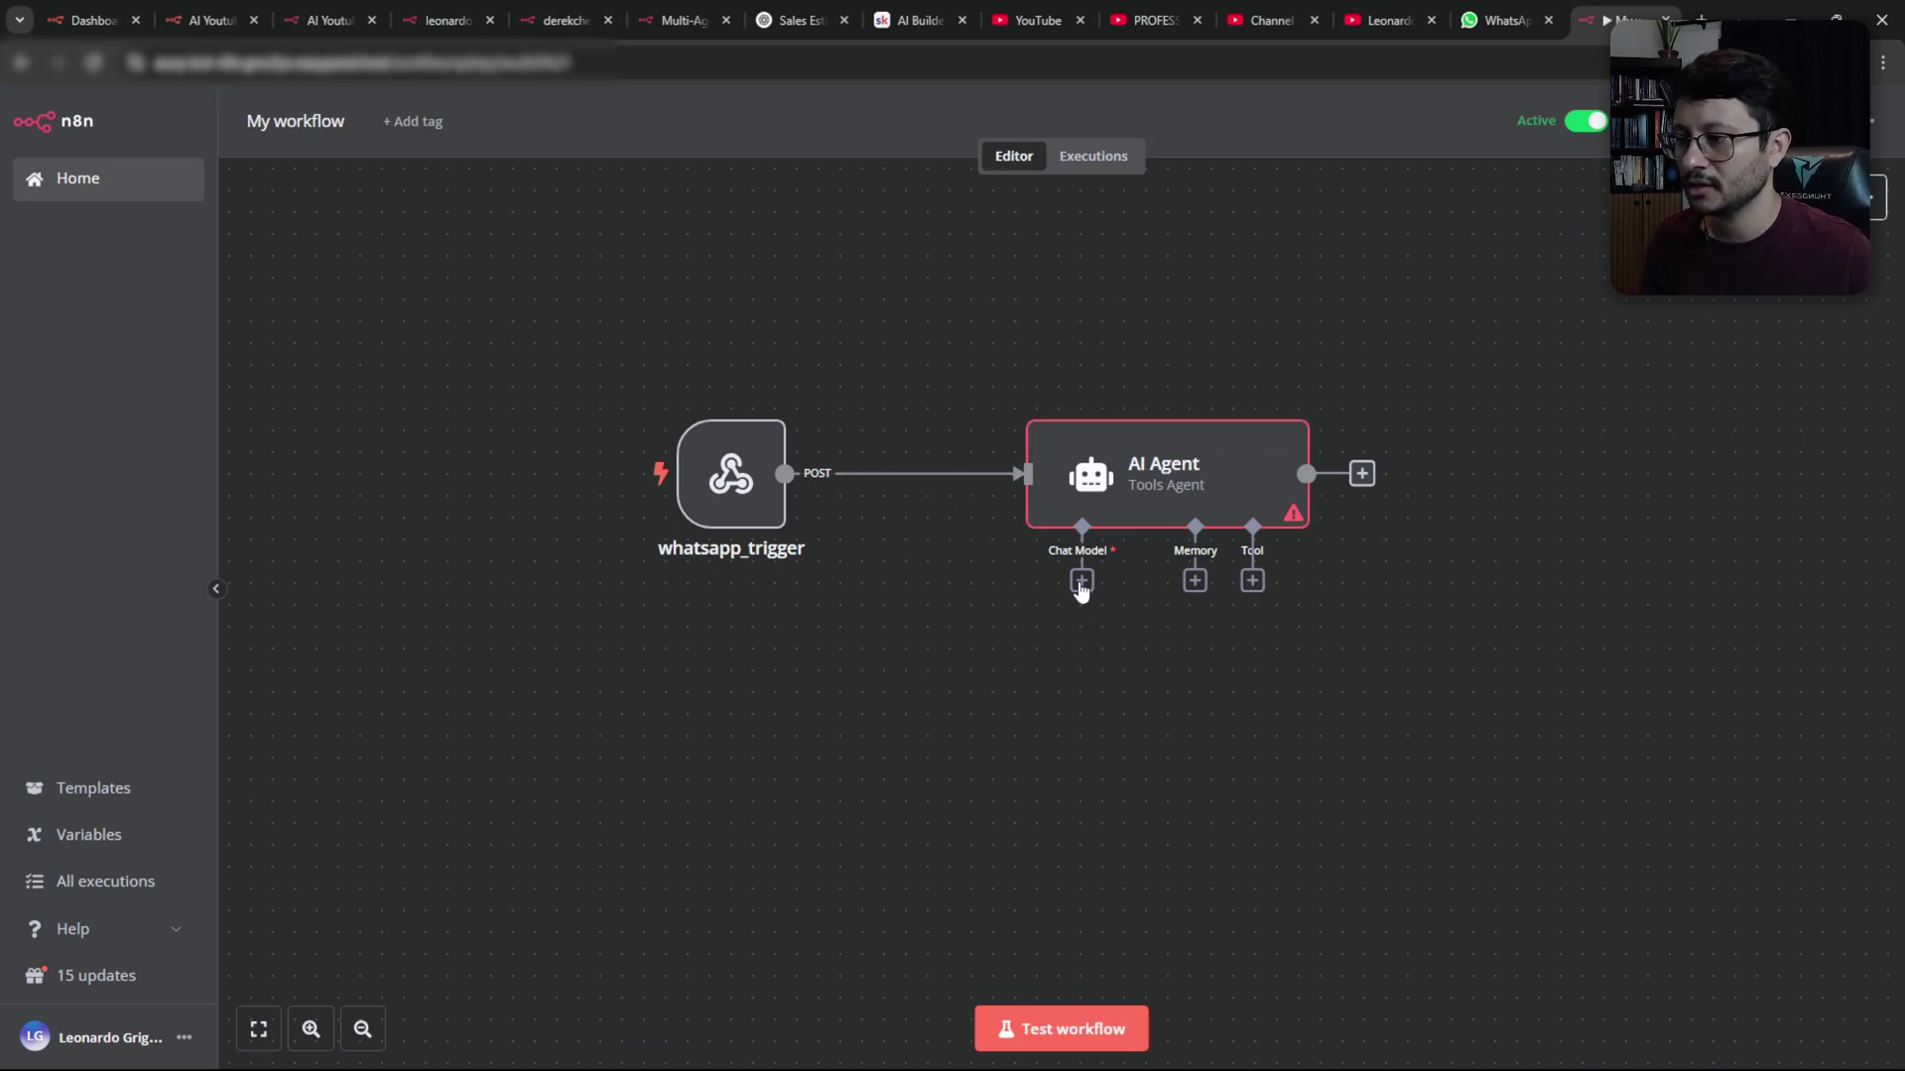
# Attach a Google Gemini Chat Model using models/gemini-2.0-flash to the AI Agent
pyautogui.click(1082, 583)
pyautogui.write('gemini')
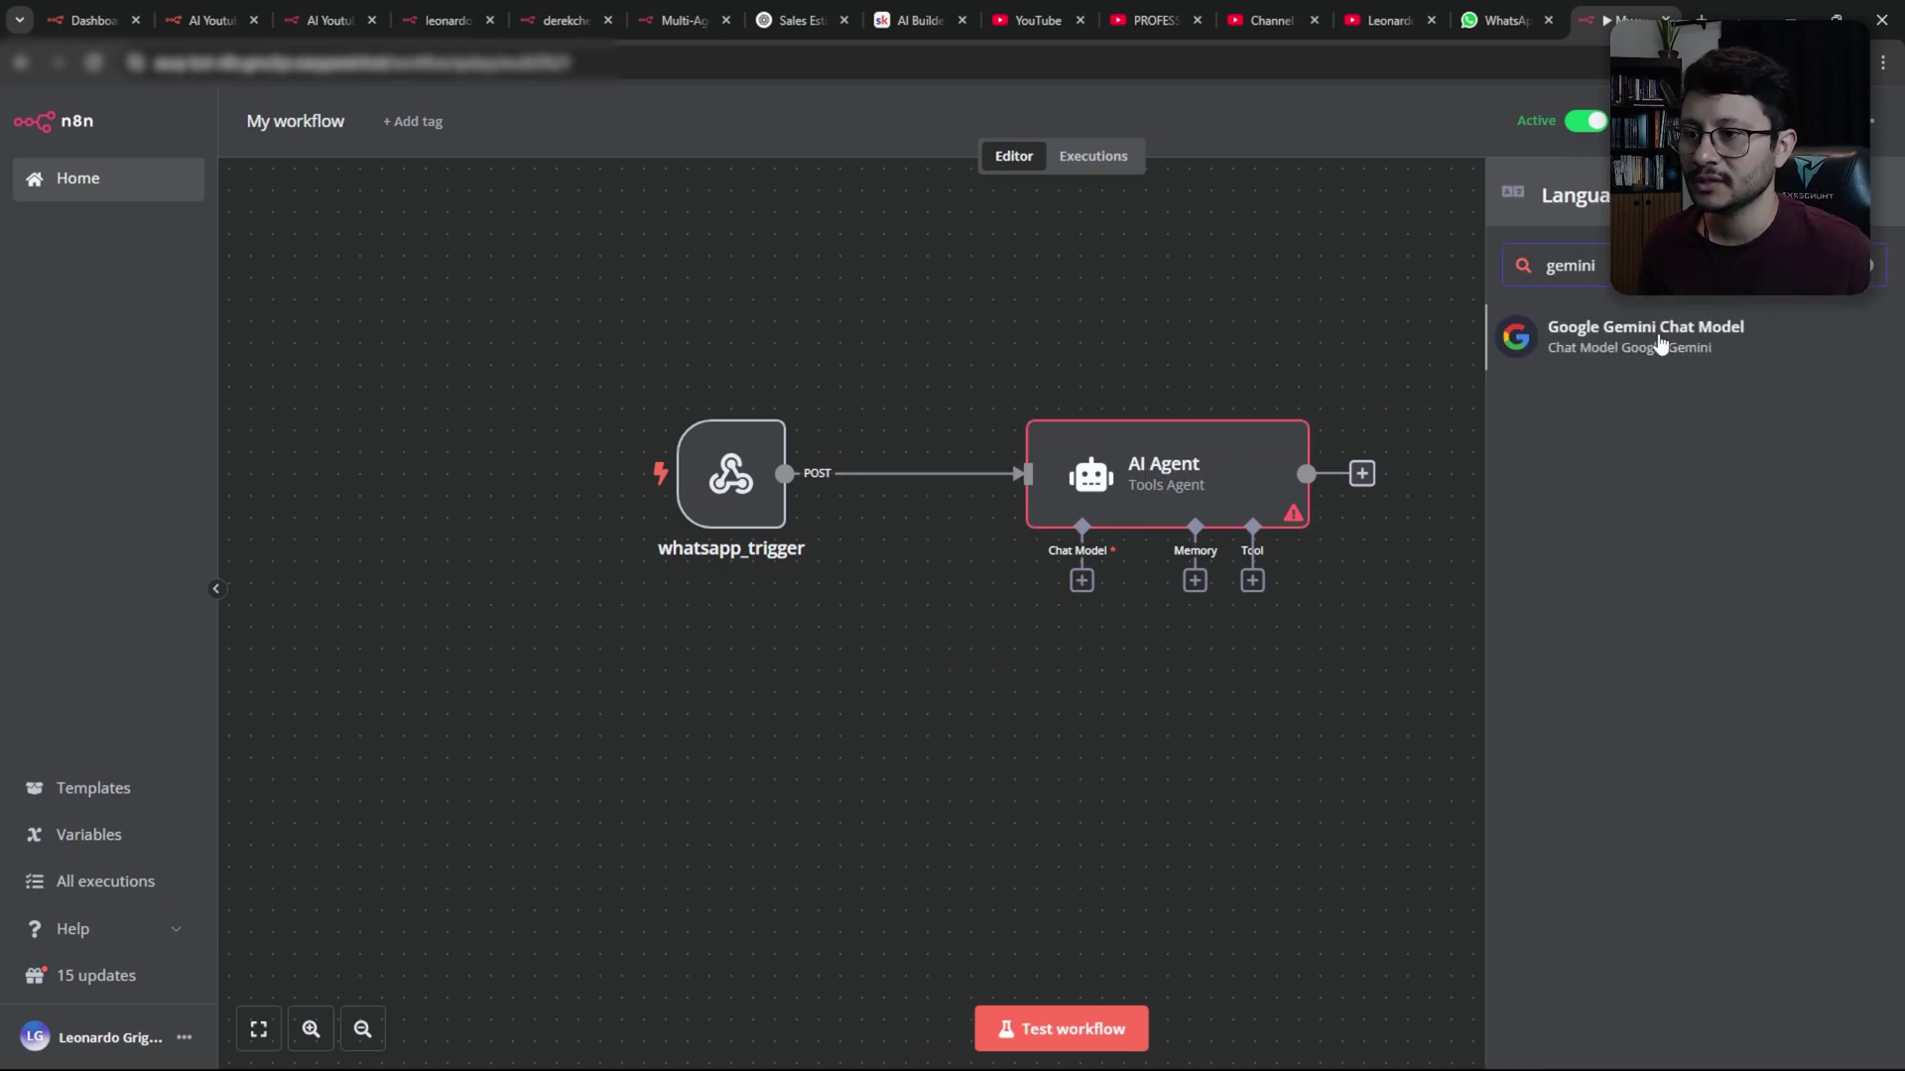
pyautogui.click(1660, 343)
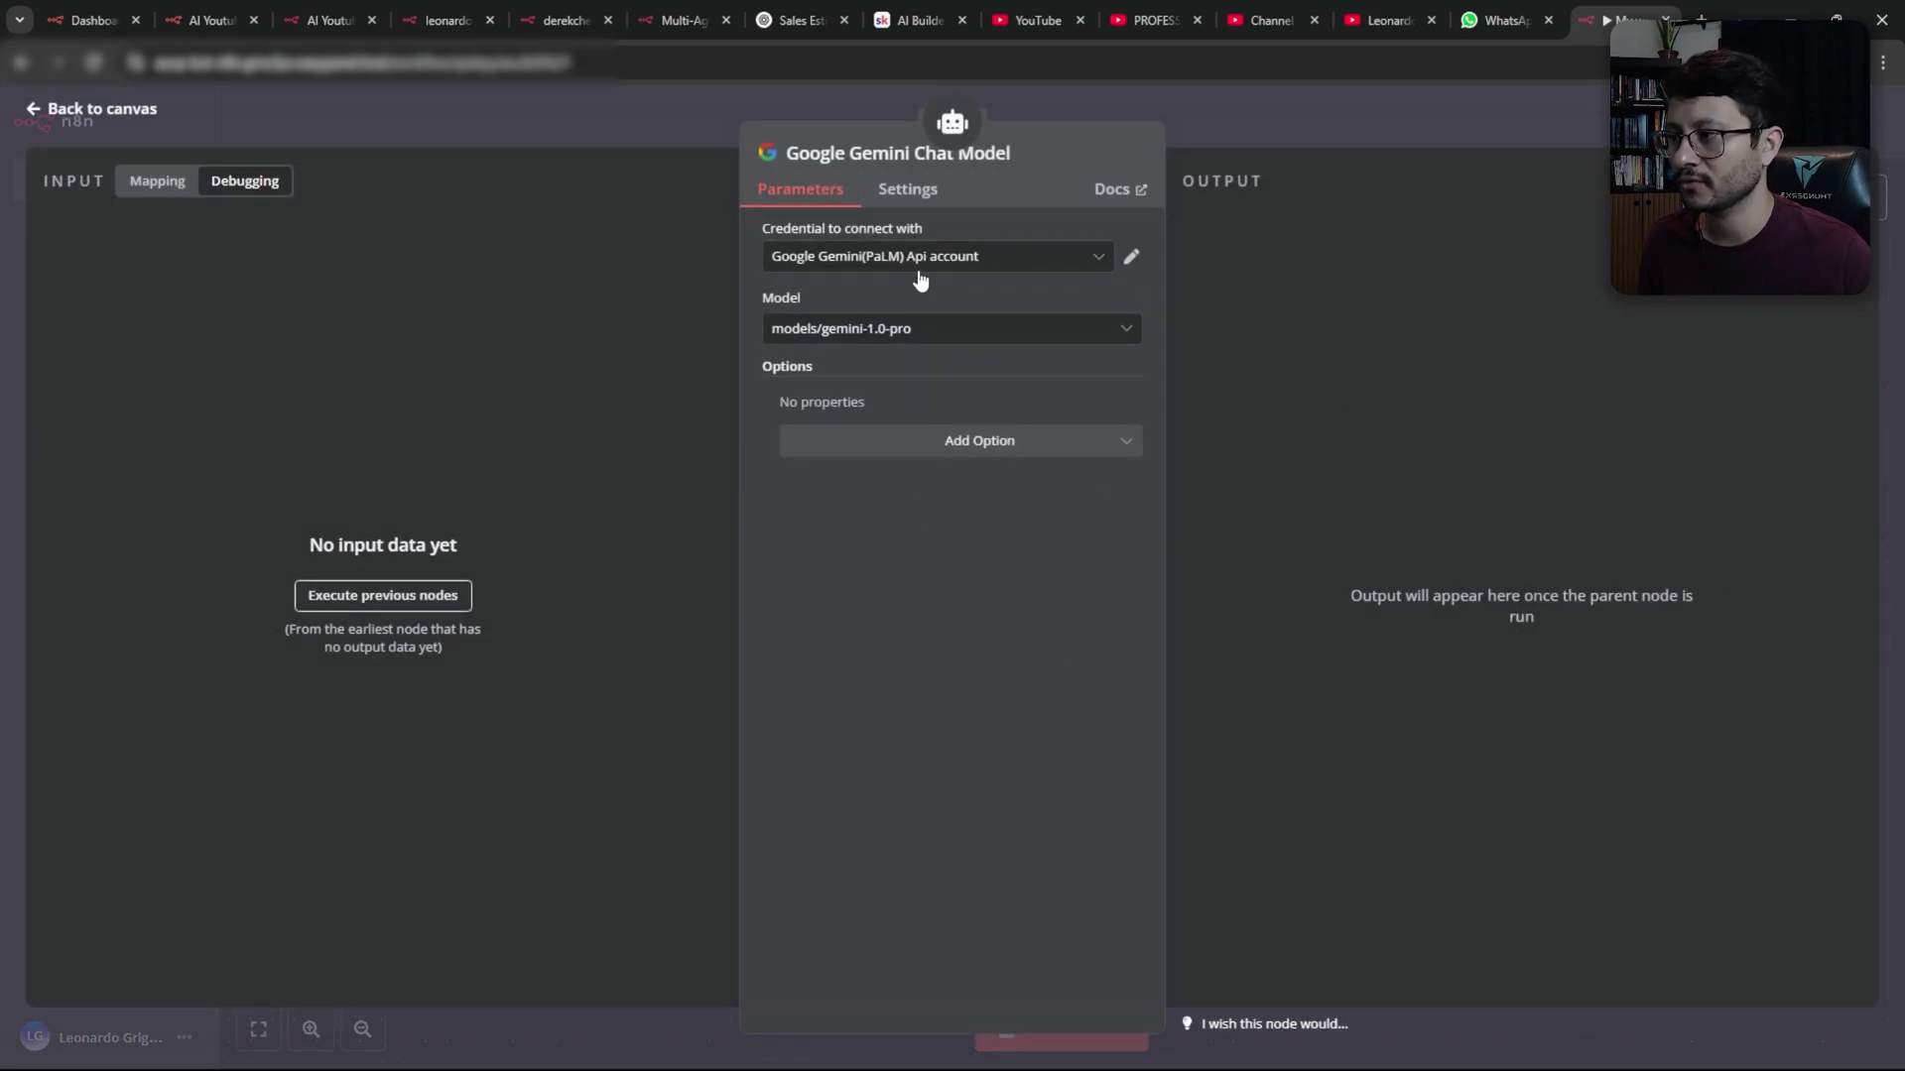
pyautogui.click(953, 328)
pyautogui.scroll(-2, 983, 554)
pyautogui.scroll(-2, 982, 554)
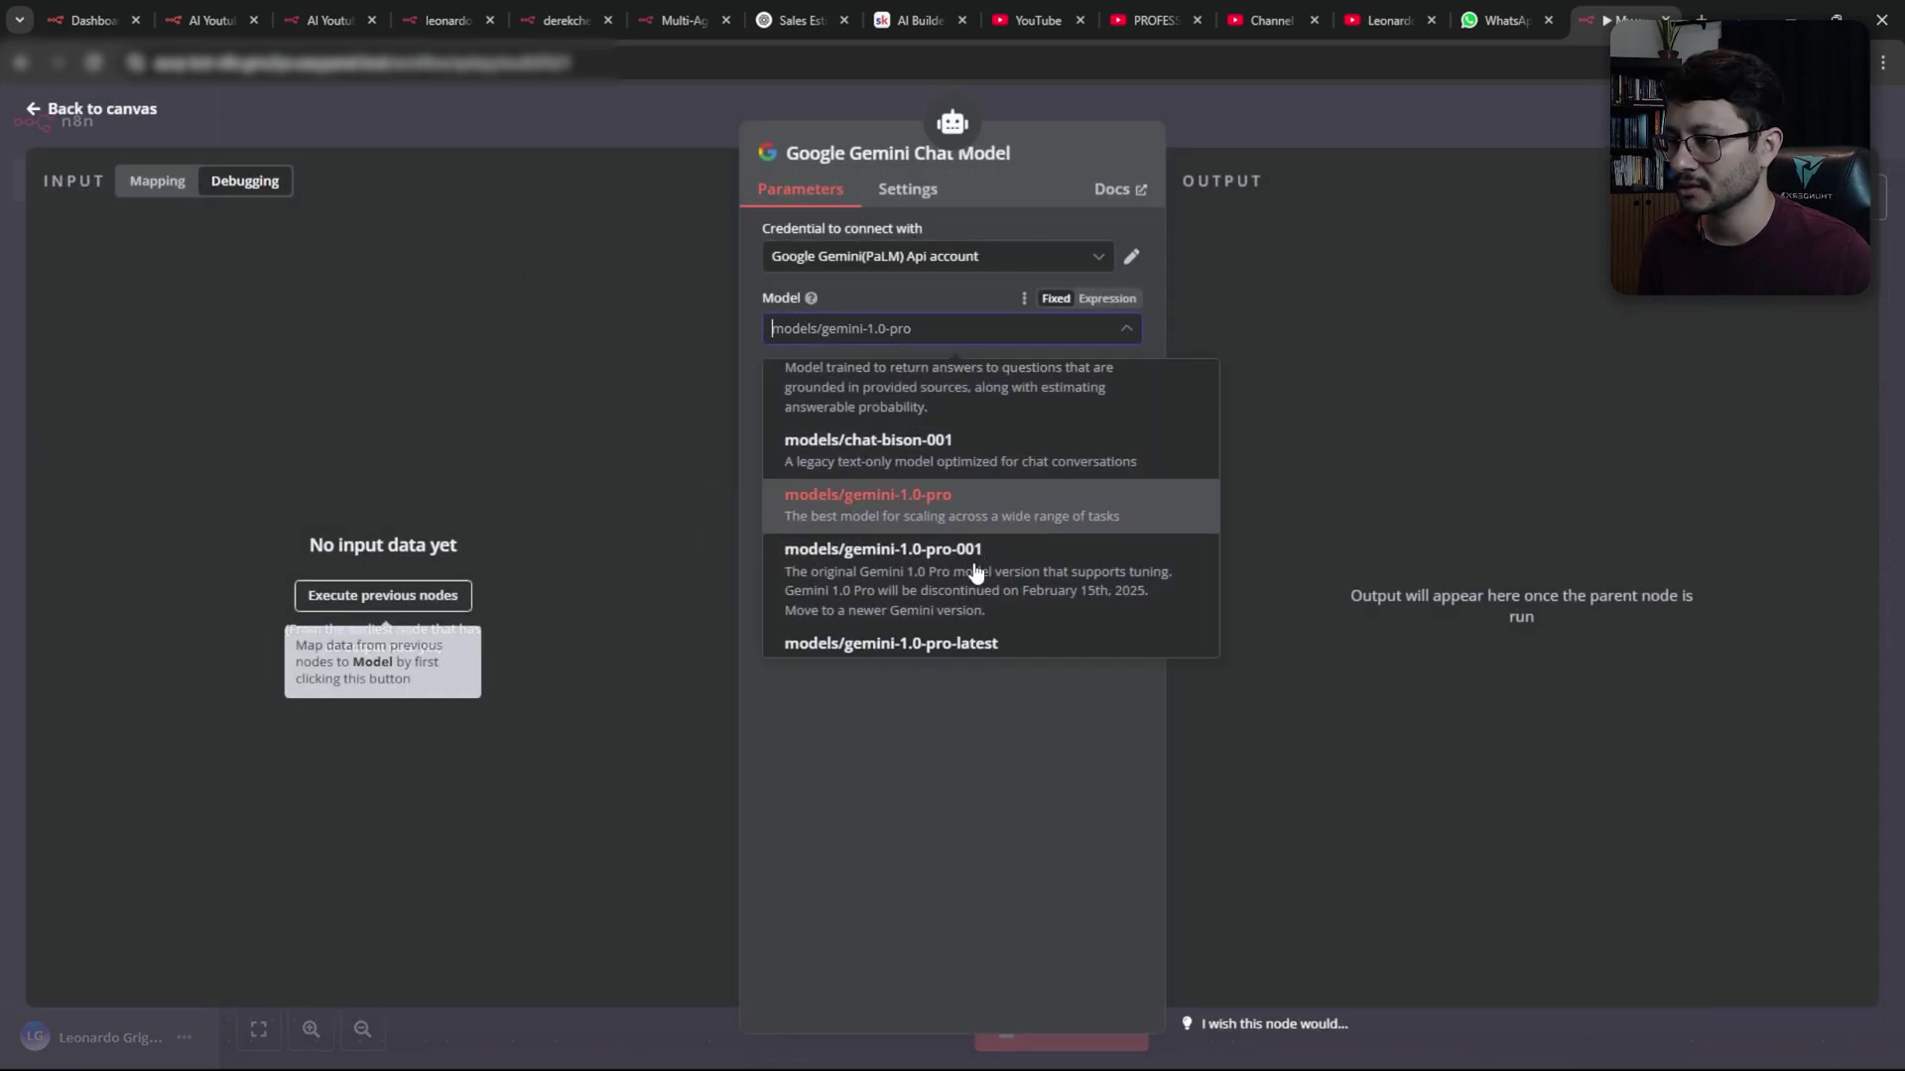
pyautogui.scroll(-2, 982, 553)
pyautogui.scroll(-2, 982, 554)
pyautogui.scroll(-2, 982, 553)
pyautogui.scroll(-2, 985, 543)
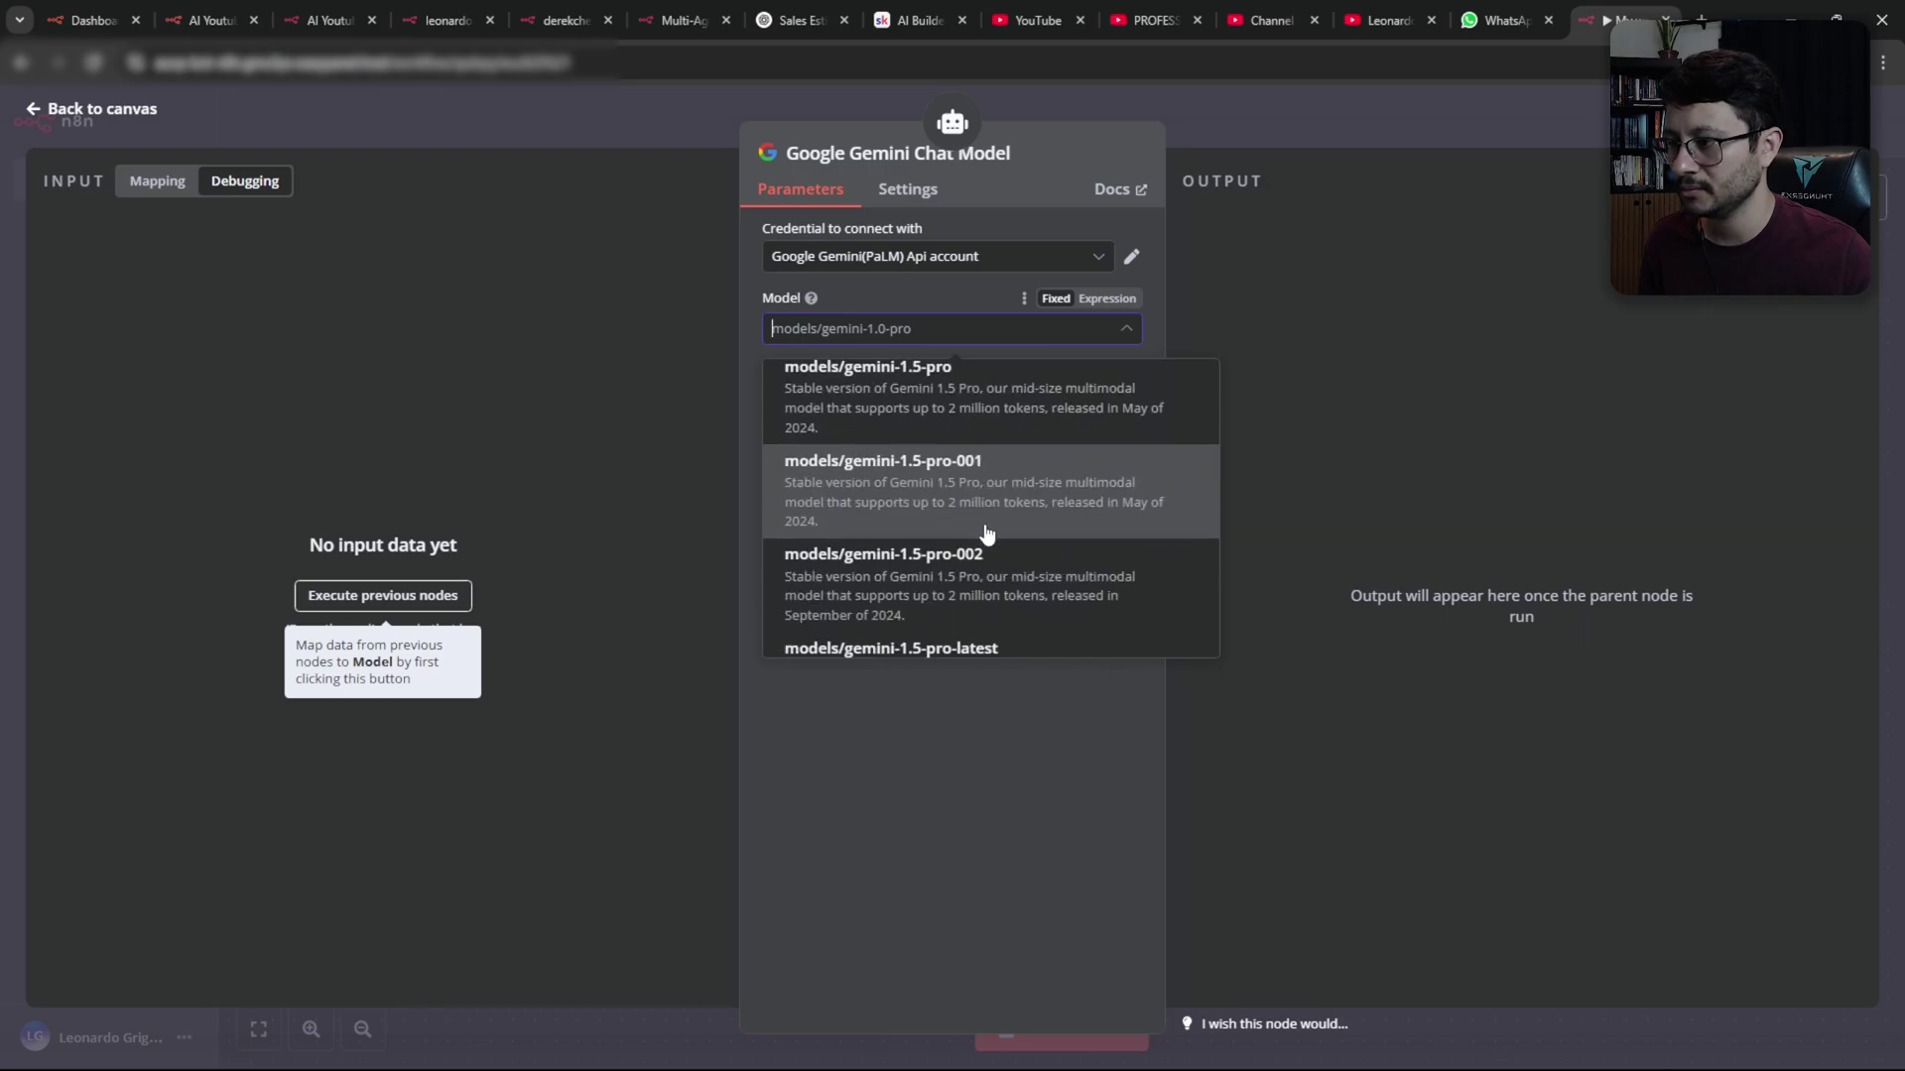
pyautogui.scroll(-2, 990, 530)
pyautogui.scroll(-1, 990, 532)
pyautogui.scroll(1, 990, 531)
pyautogui.click(894, 464)
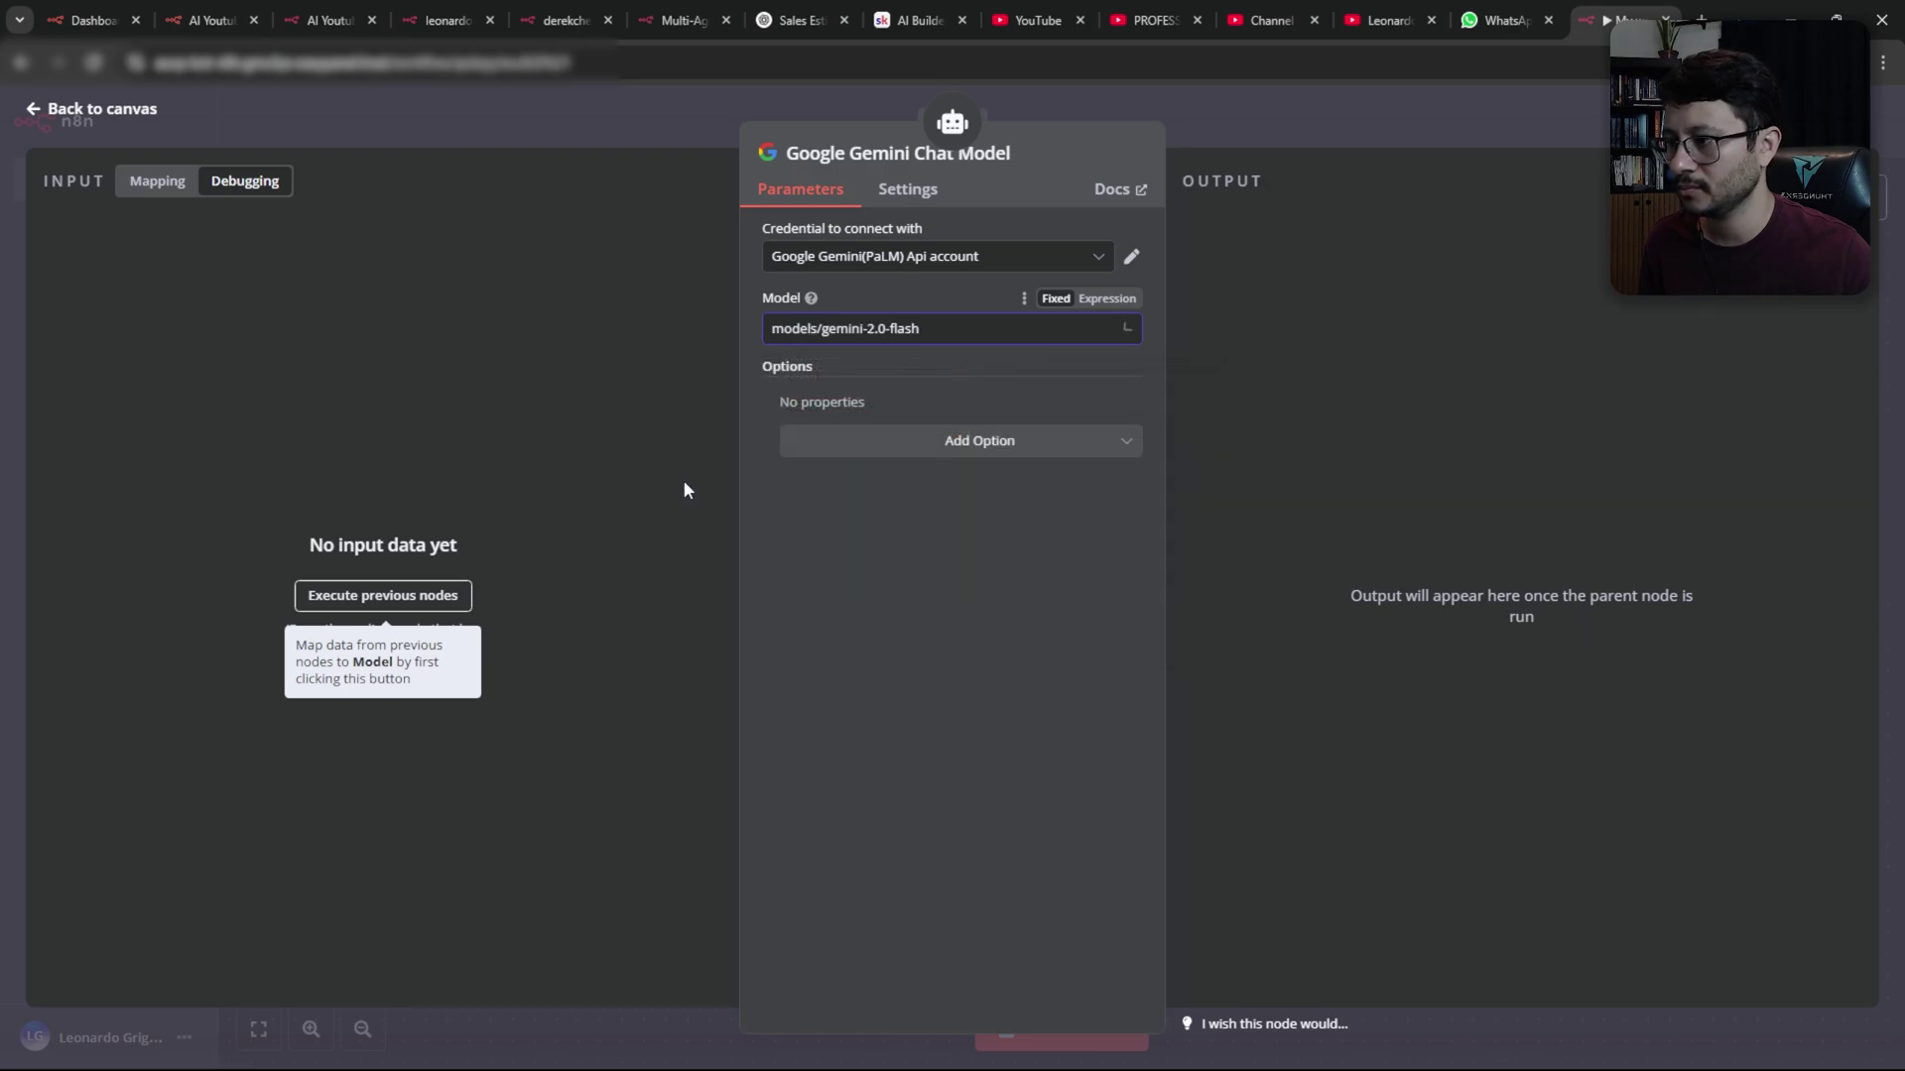
# Tidy the Gemini and AI Agent node positions and reopen the AI Agent parameters
pyautogui.click(104, 113)
pyautogui.moveTo(1072, 696); pyautogui.dragTo(1012, 664)
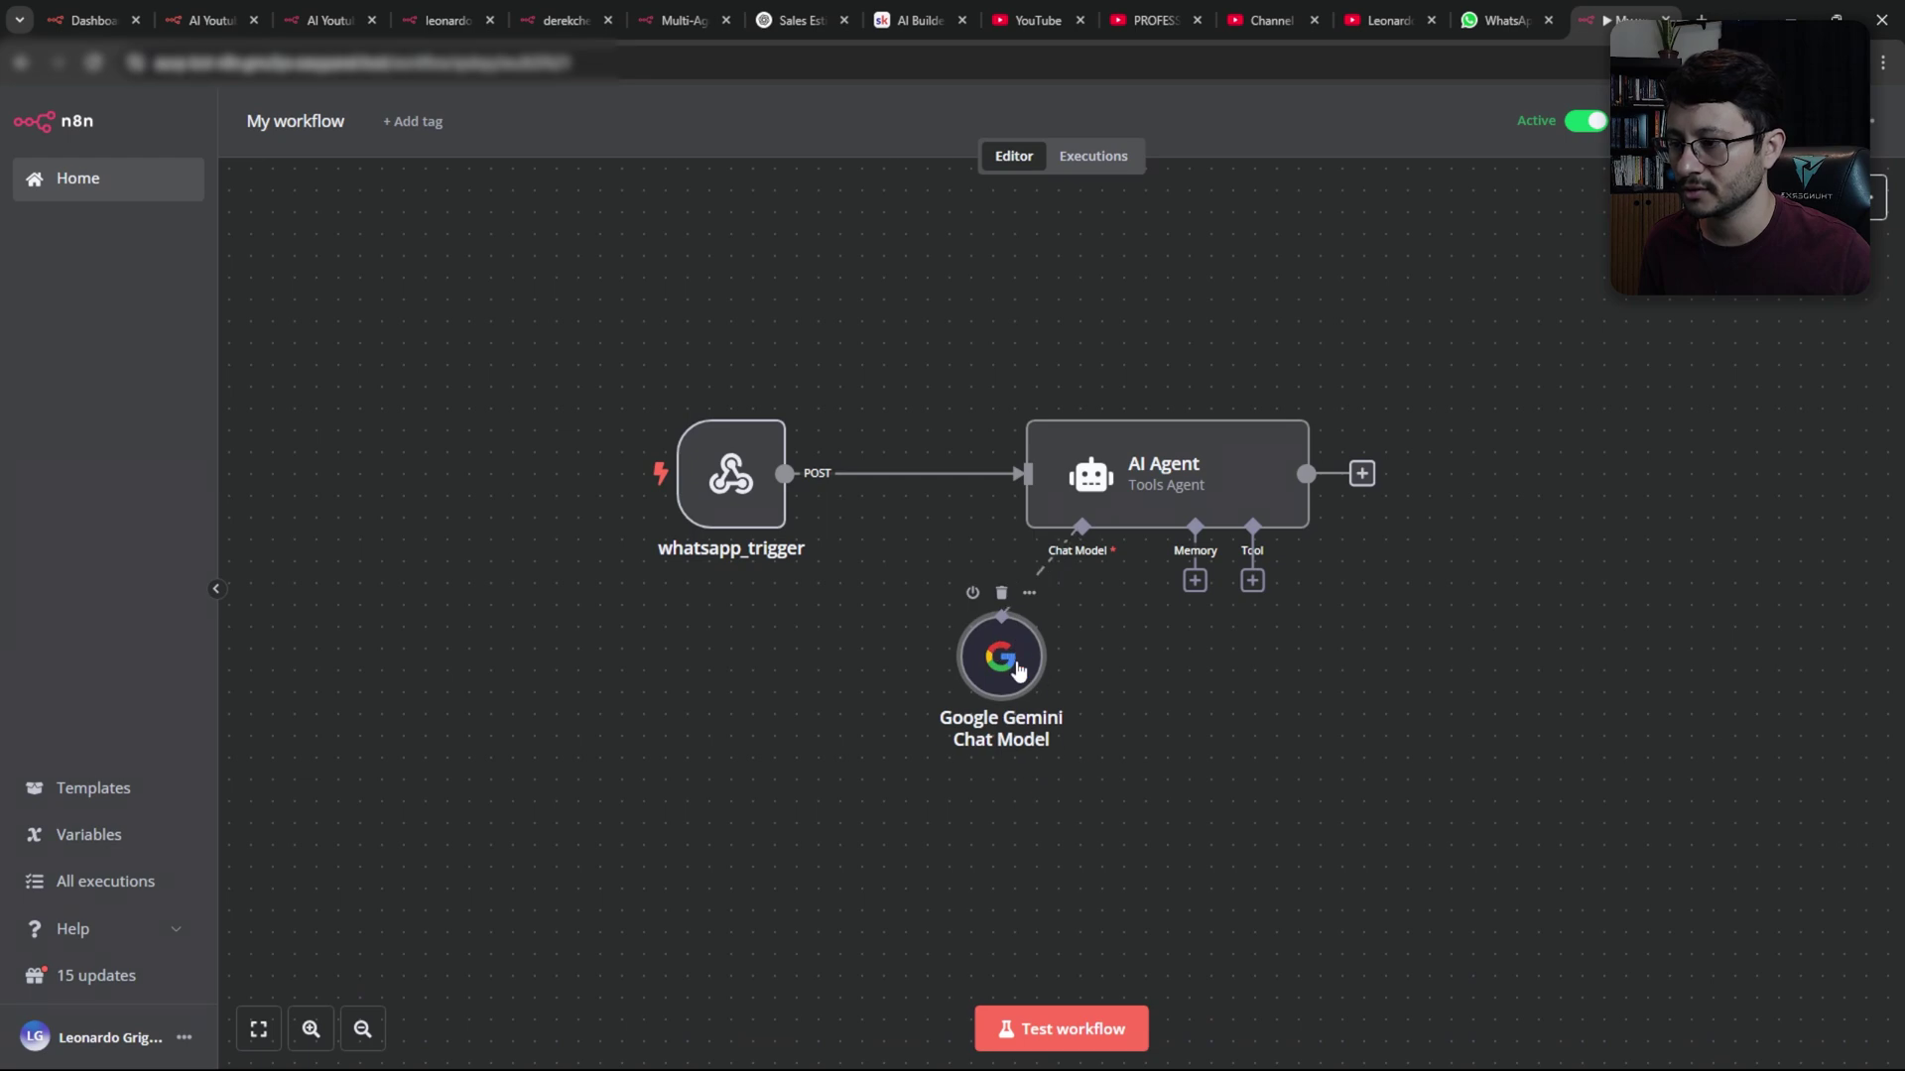
pyautogui.moveTo(1254, 516); pyautogui.dragTo(1233, 517)
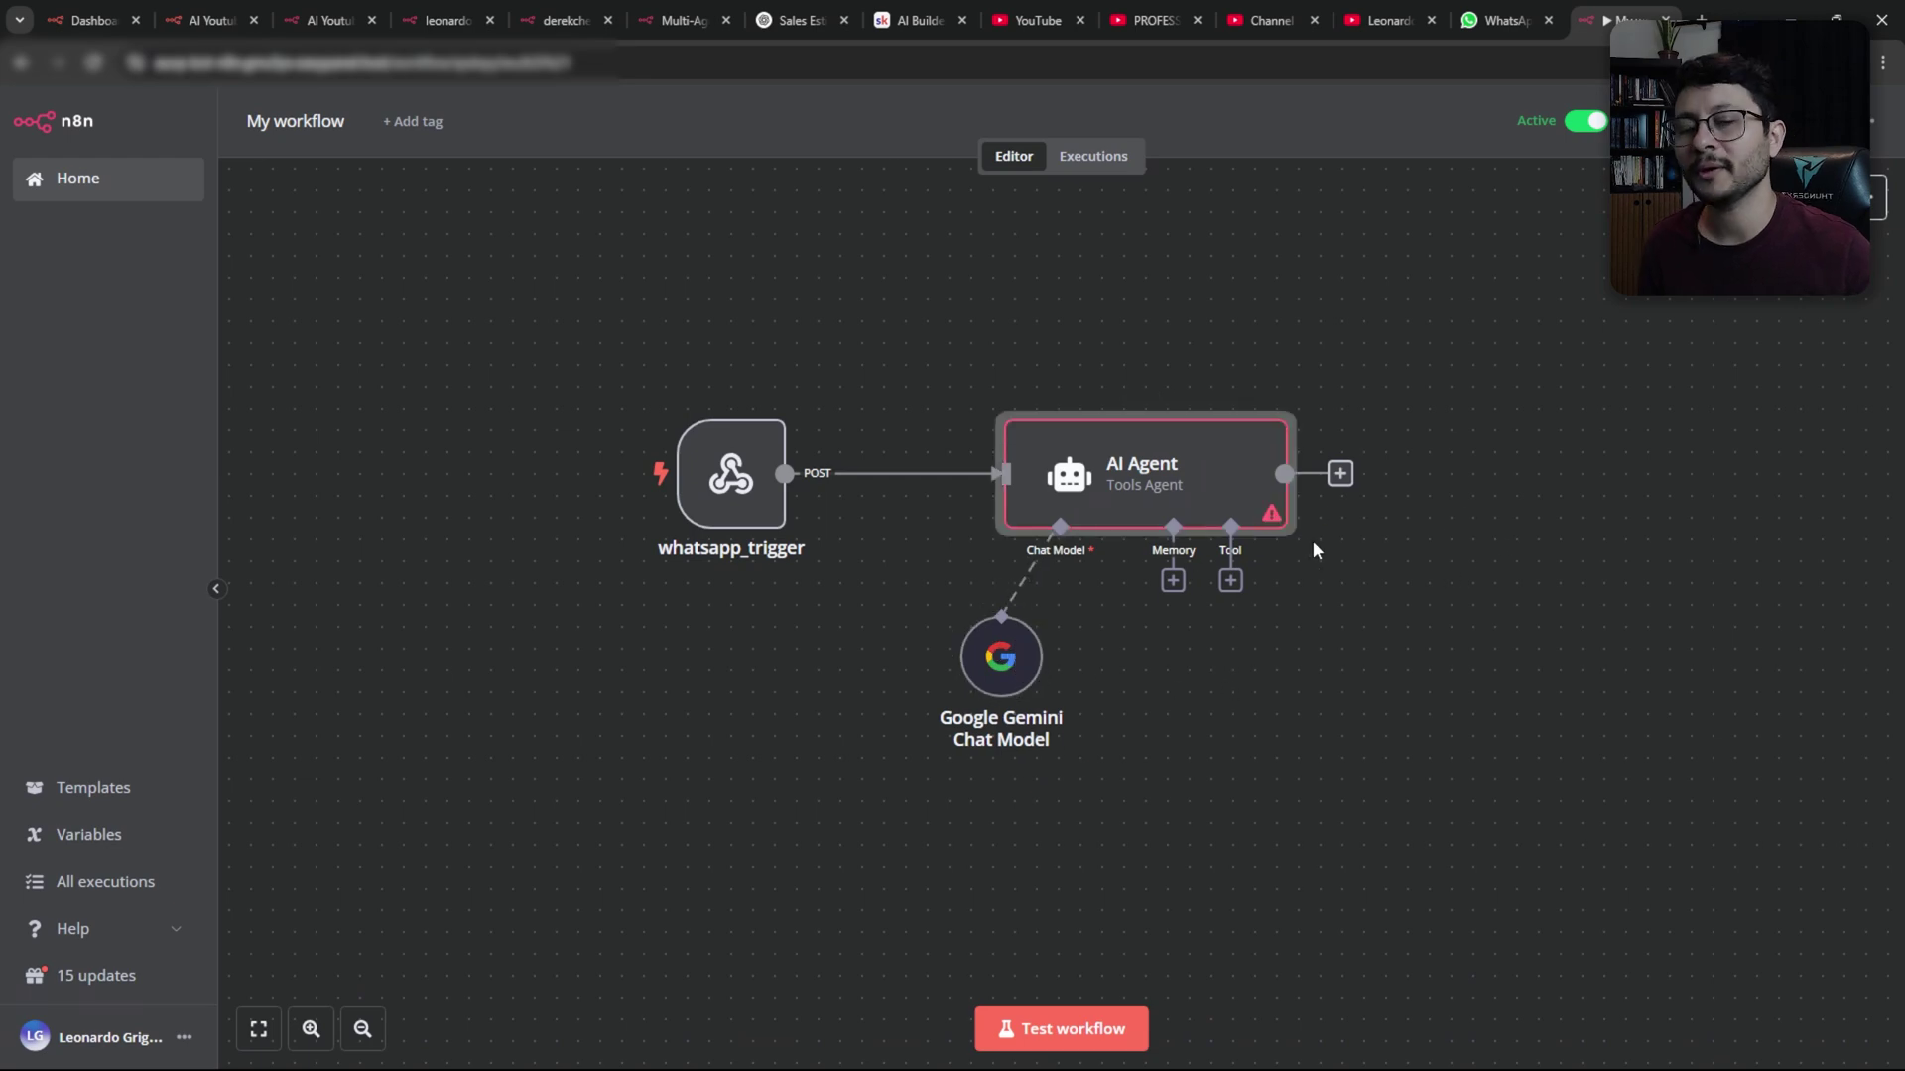
pyautogui.doubleClick(1160, 490)
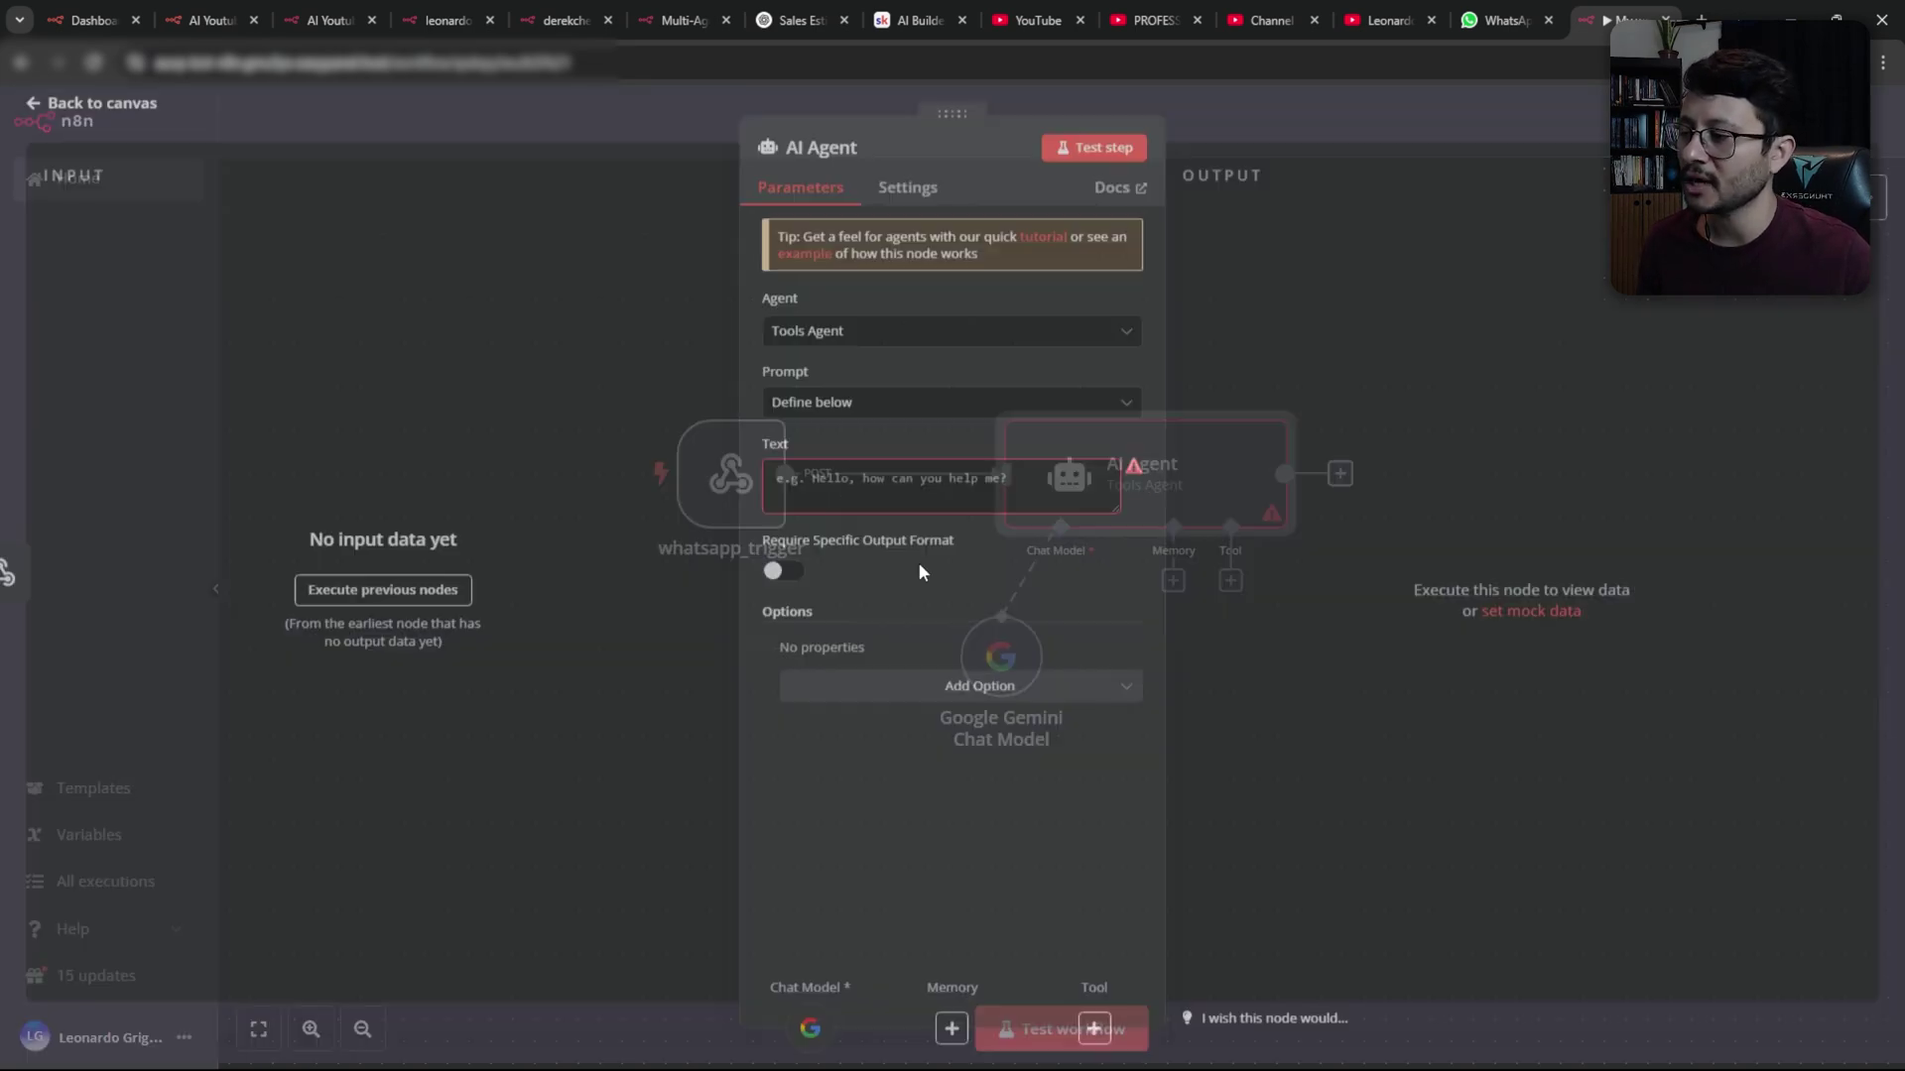
# Add a System Message option giving the agent a Michael Scott persona
pyautogui.click(851, 483)
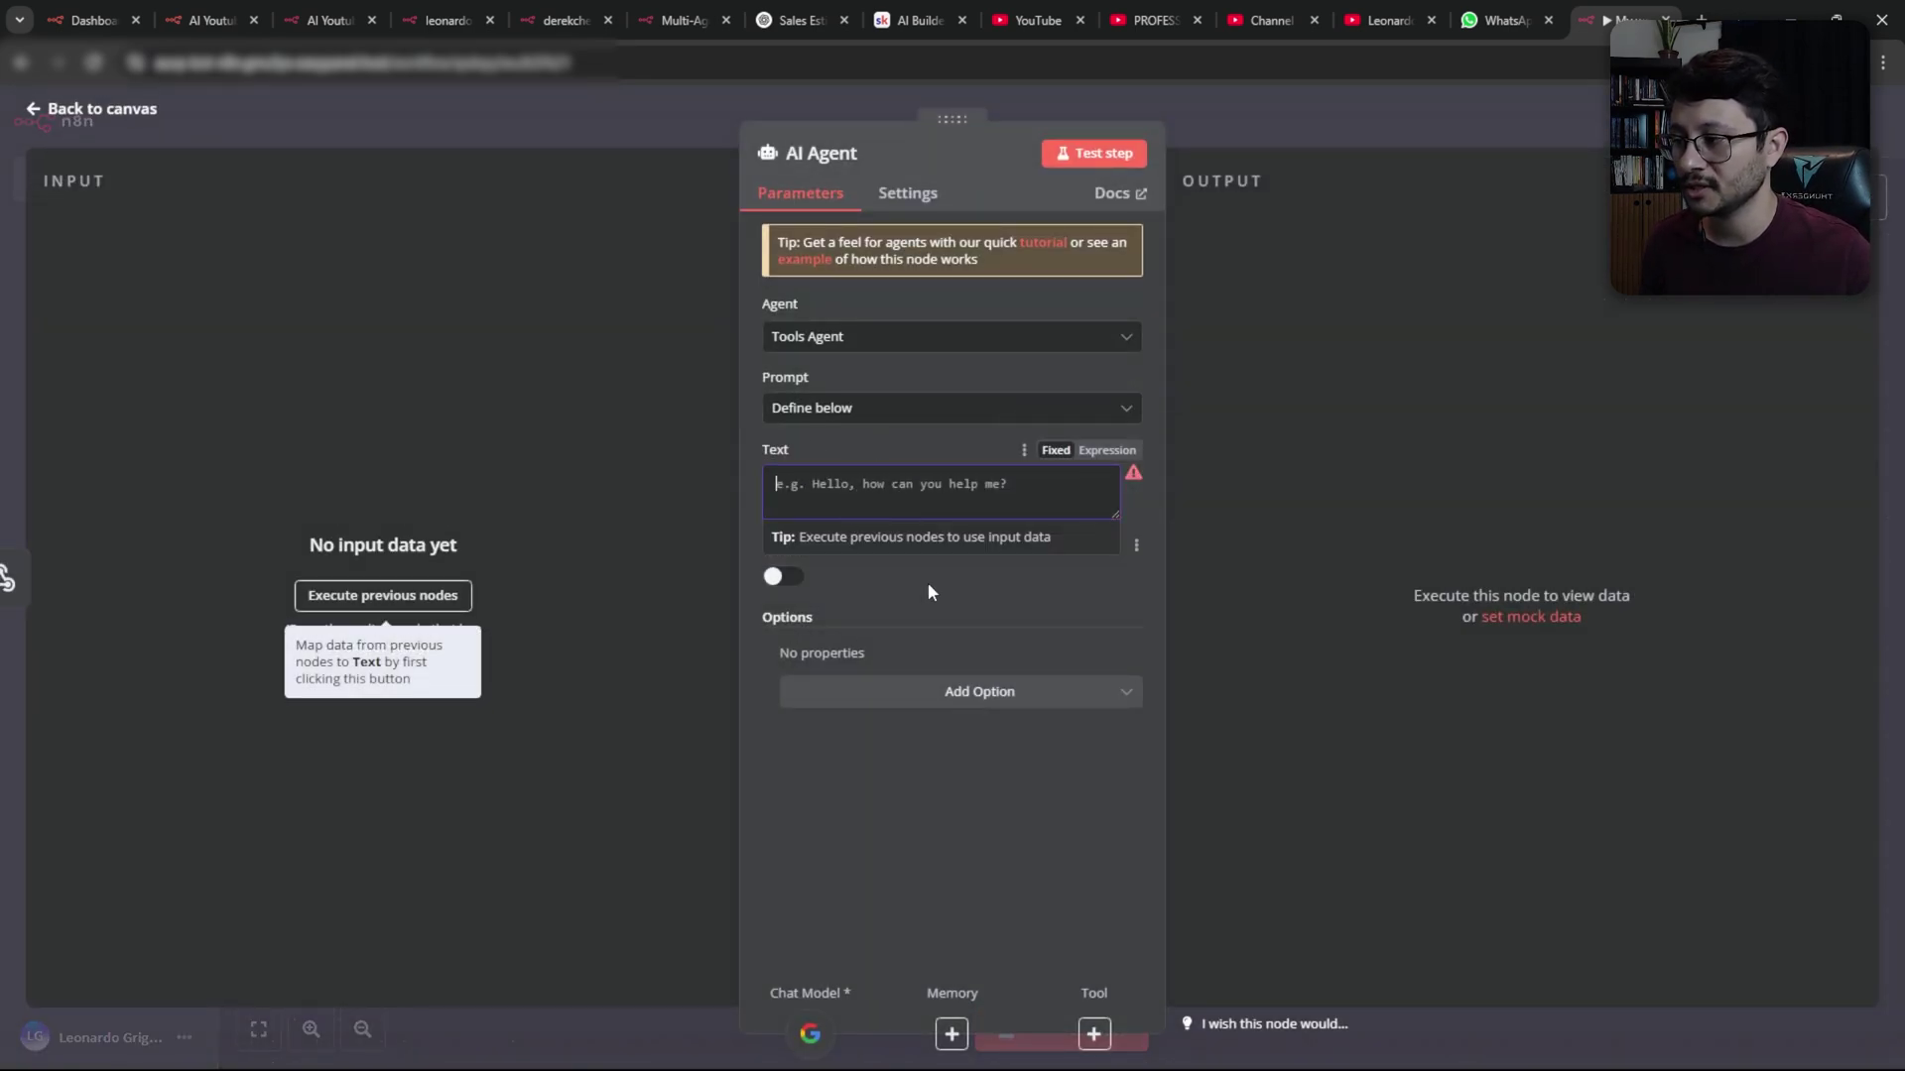
pyautogui.click(1024, 702)
pyautogui.click(893, 748)
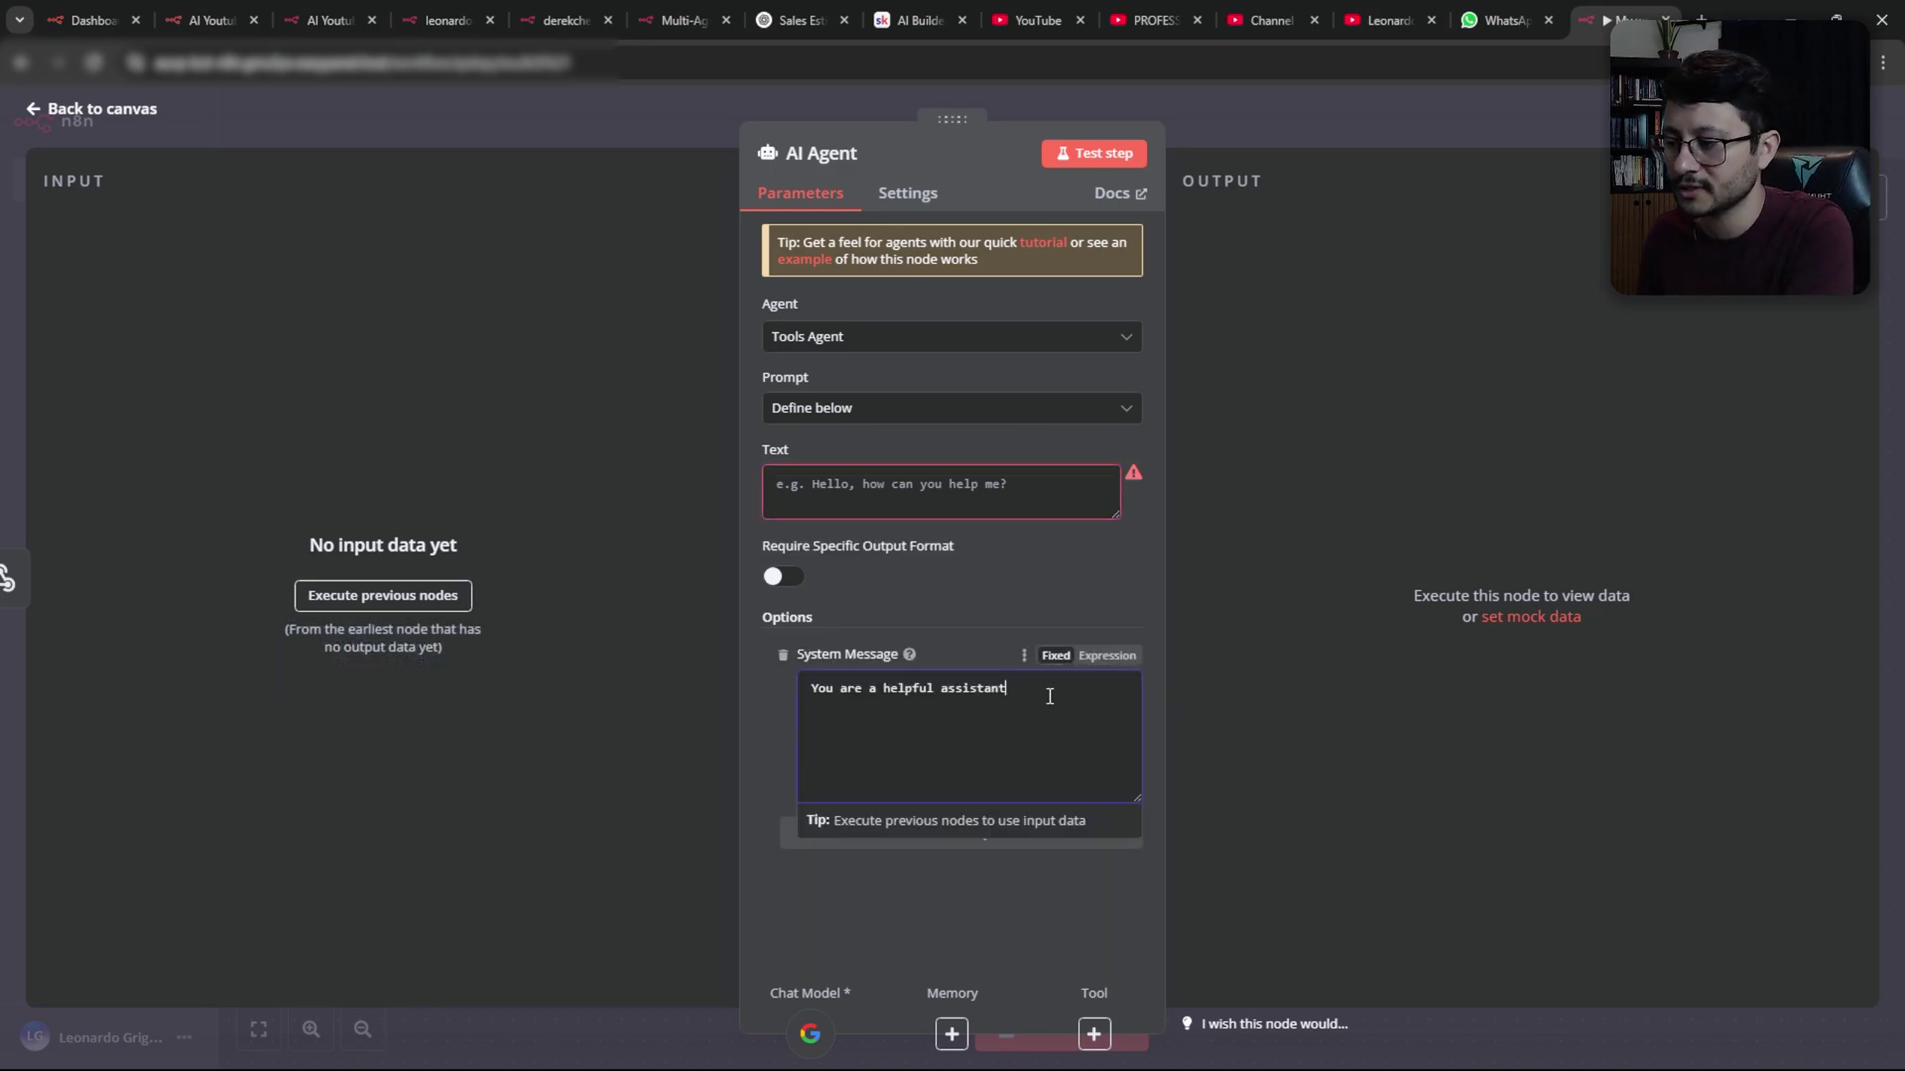
pyautogui.write(', you talk as if you are Michael Scott from')
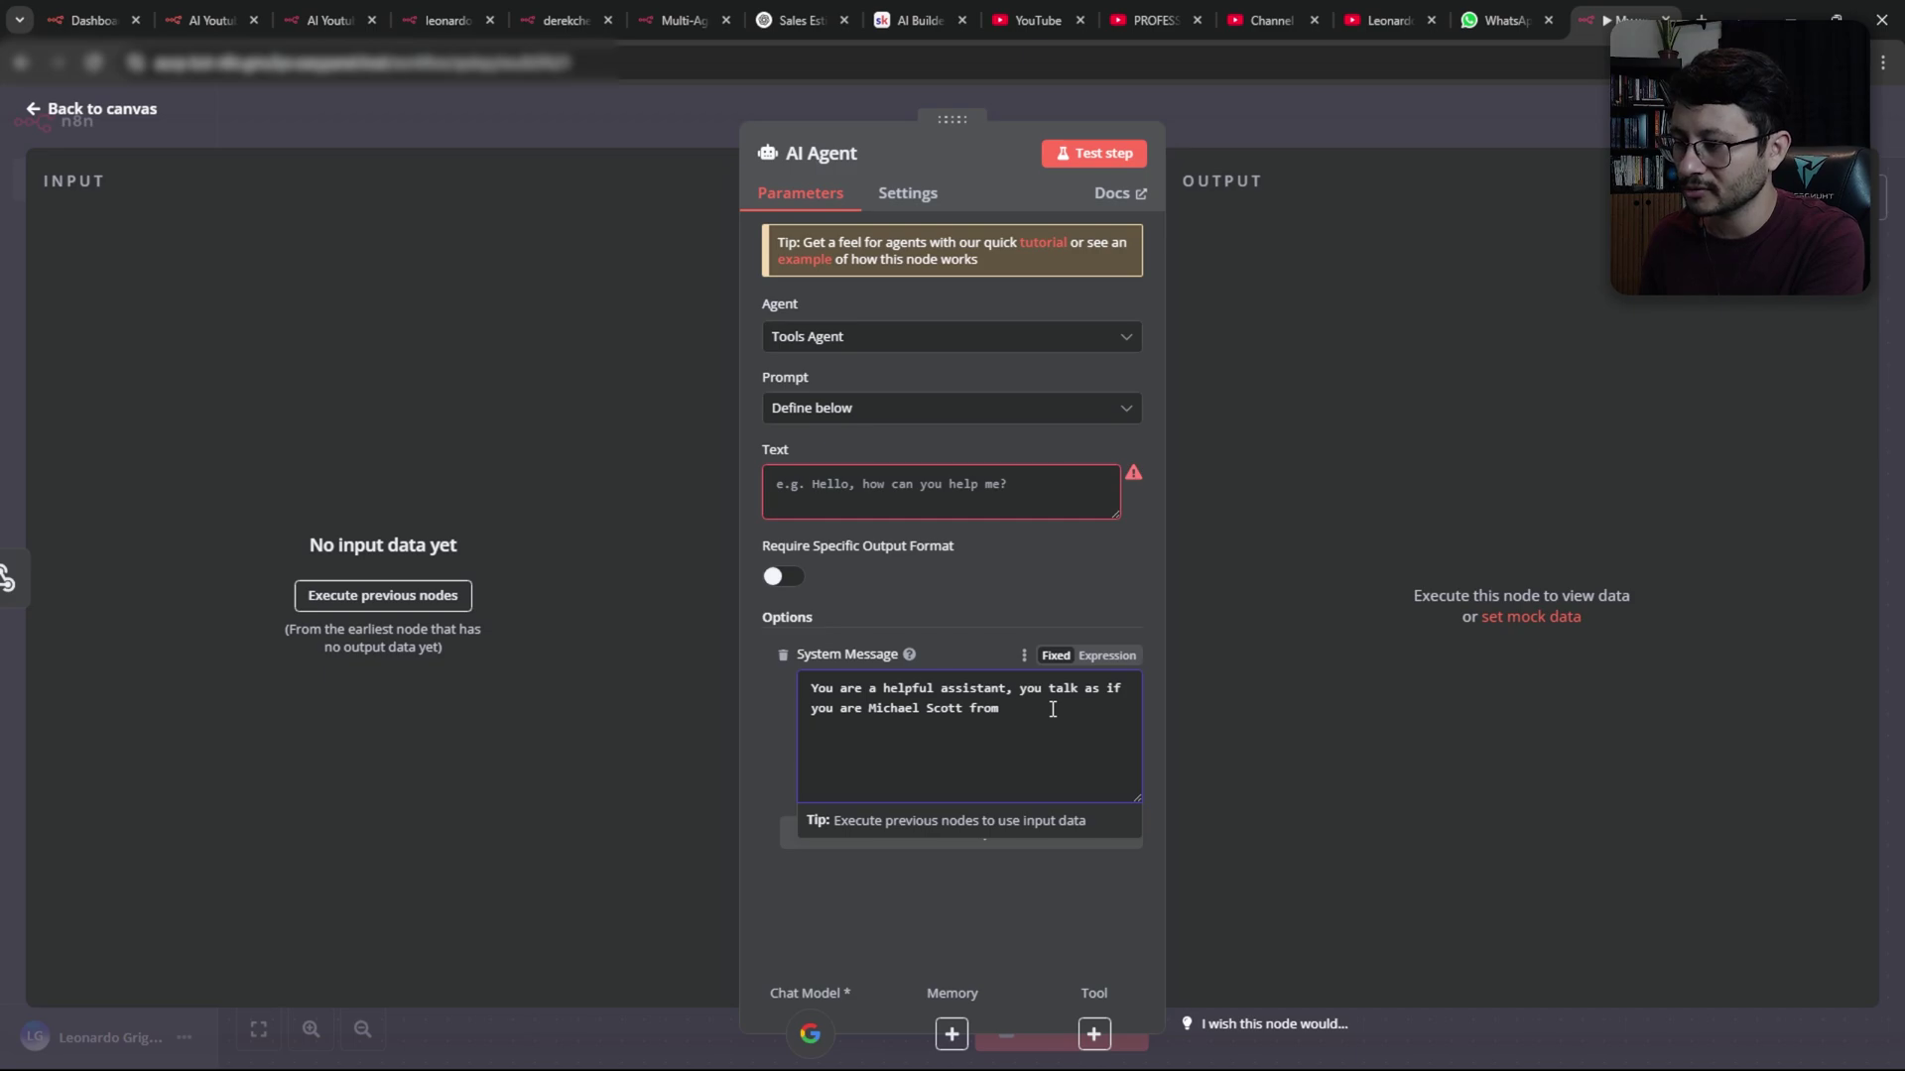
pyautogui.write('fice.')
pyautogui.click(891, 484)
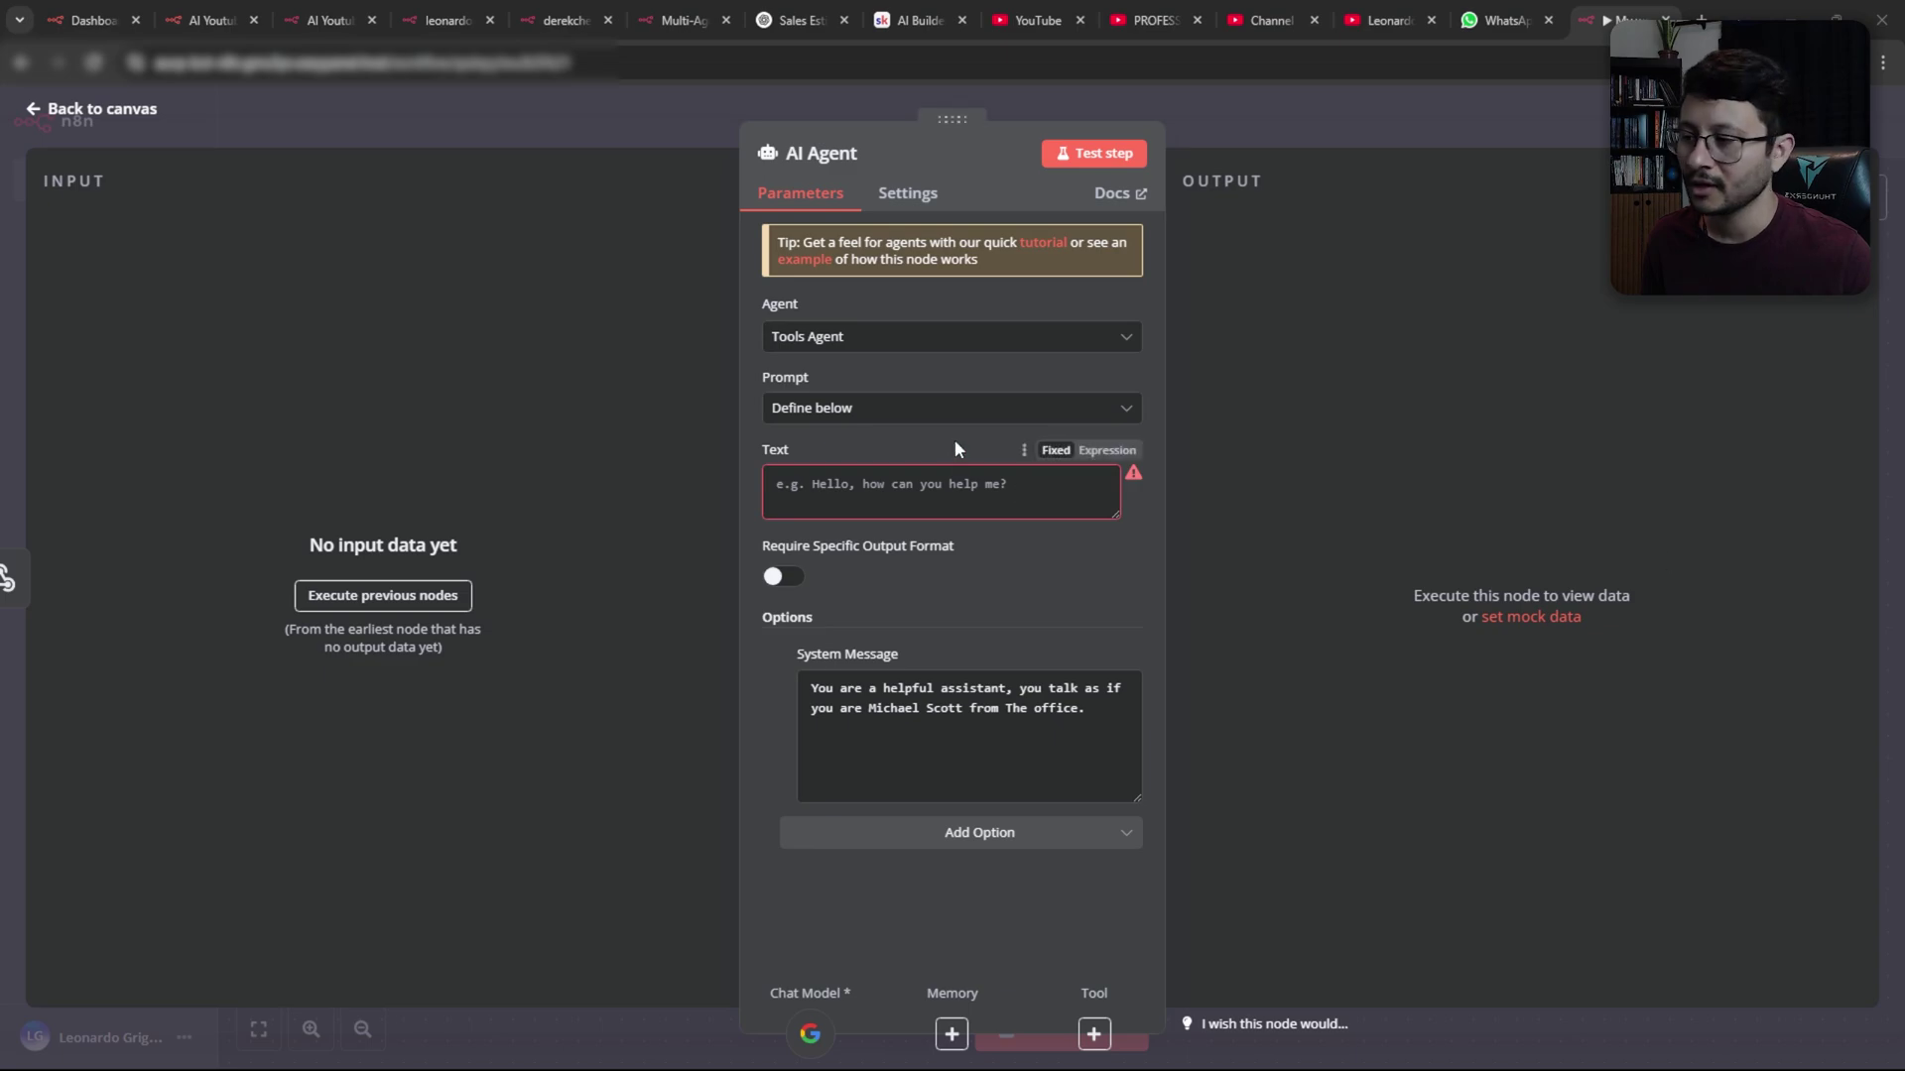
# Set the prompt Text to {{ $json.body.data.message.conversation }}
pyautogui.click(1010, 497)
pyautogui.write('{{')
pyautogui.hotkey('ctrl', 'v')
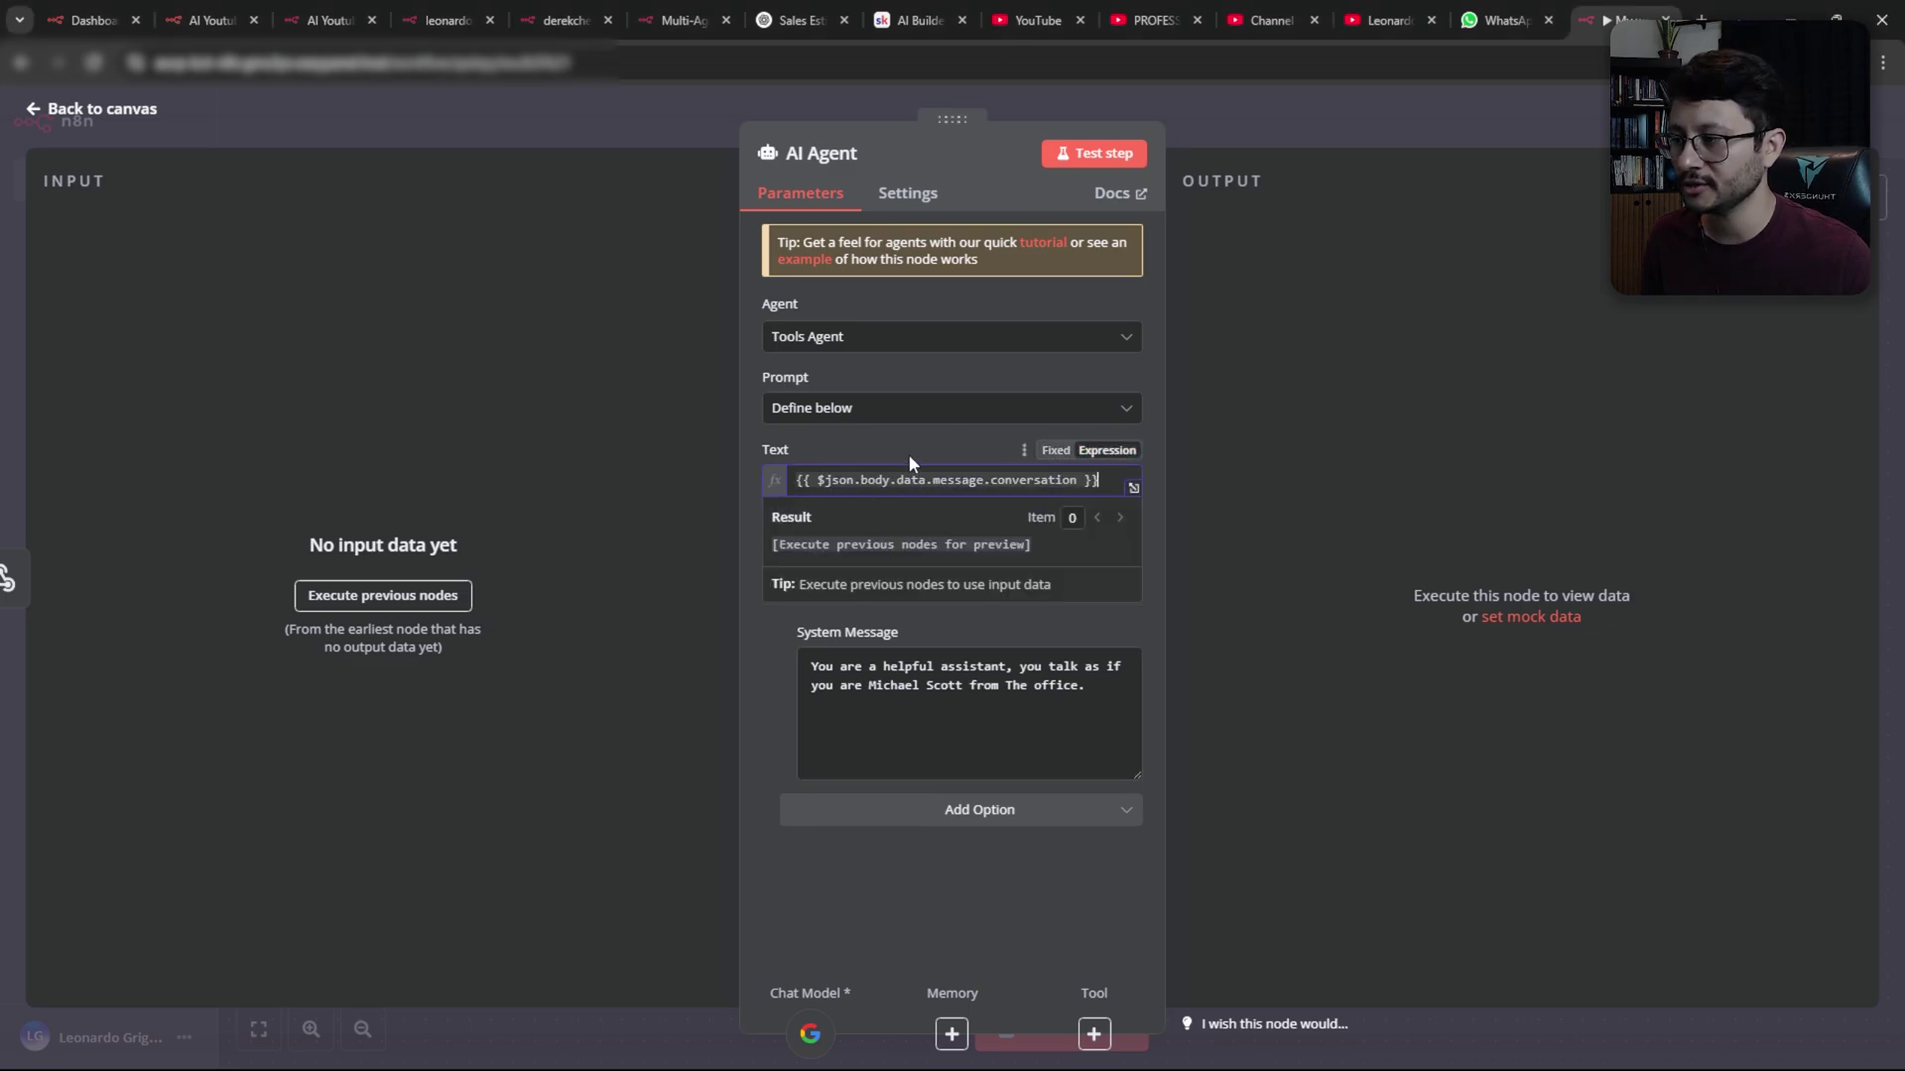
pyautogui.click(961, 446)
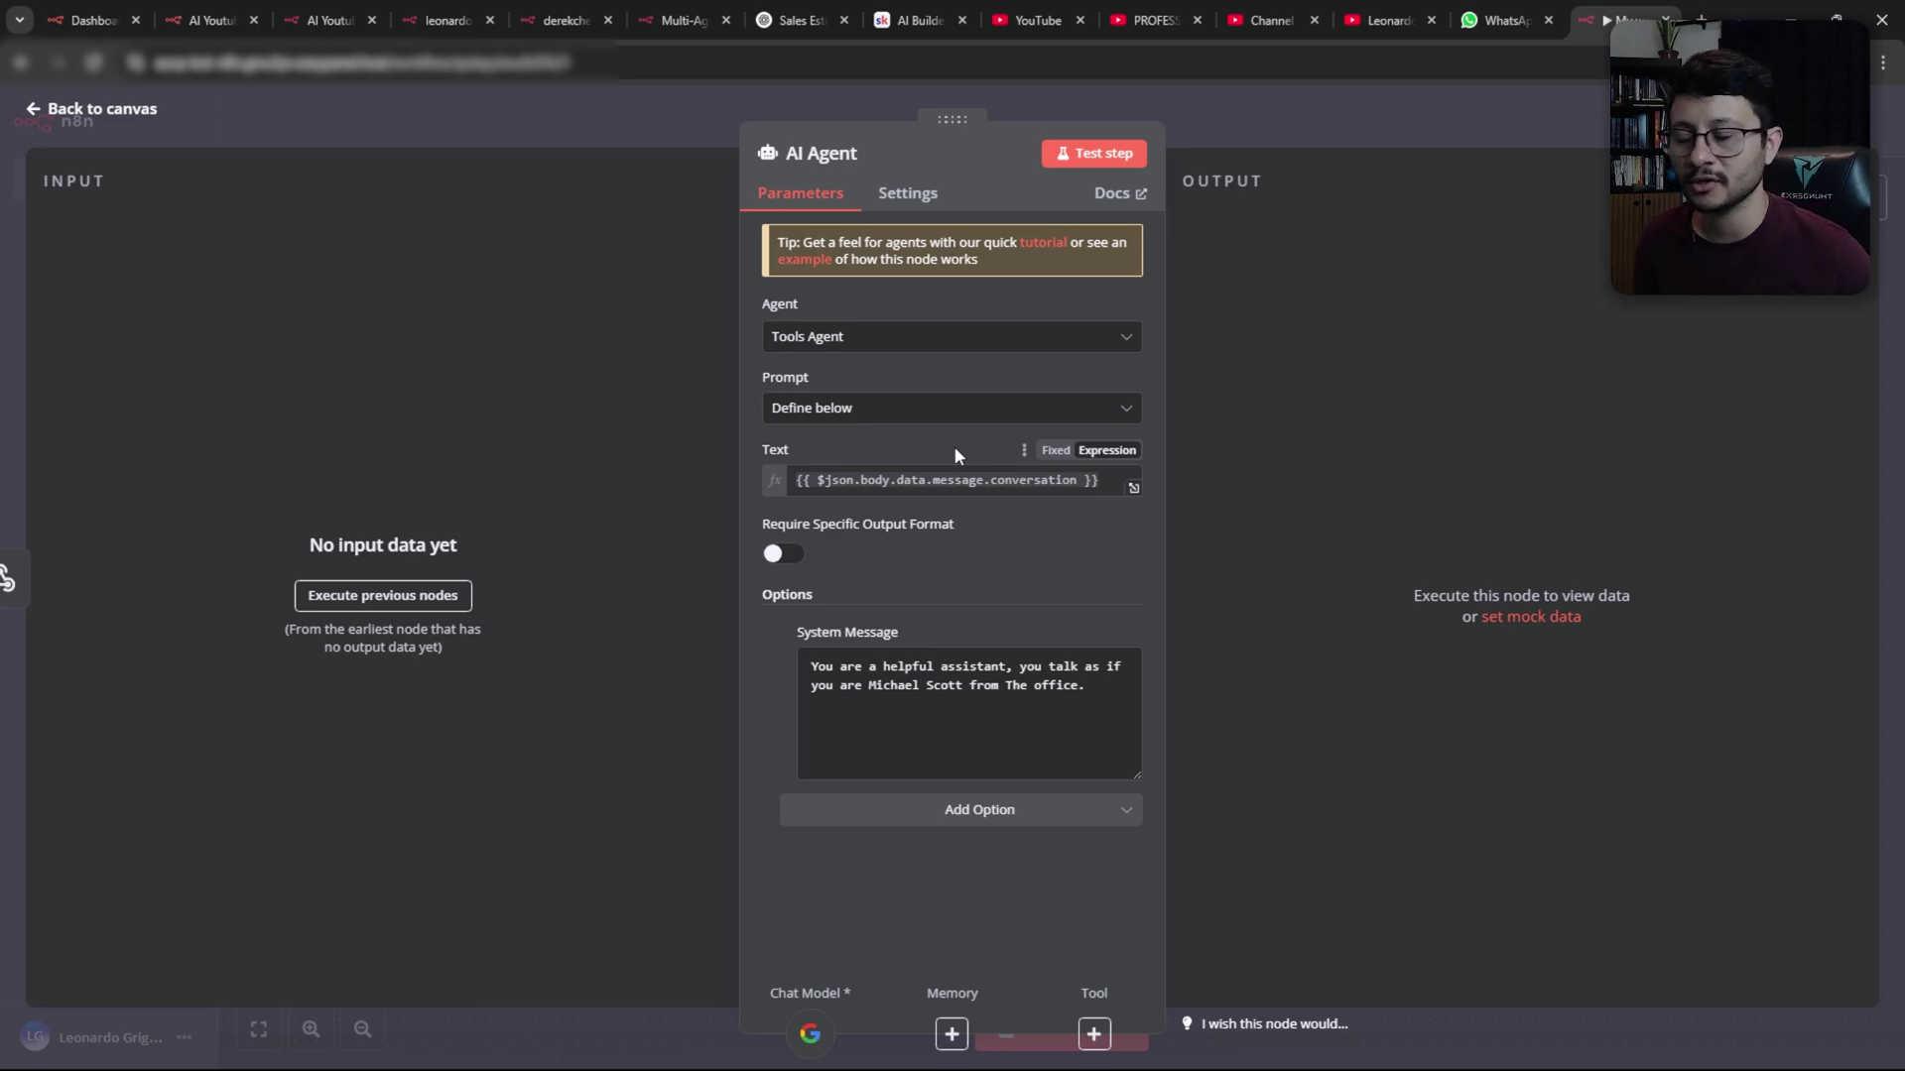
pyautogui.click(102, 109)
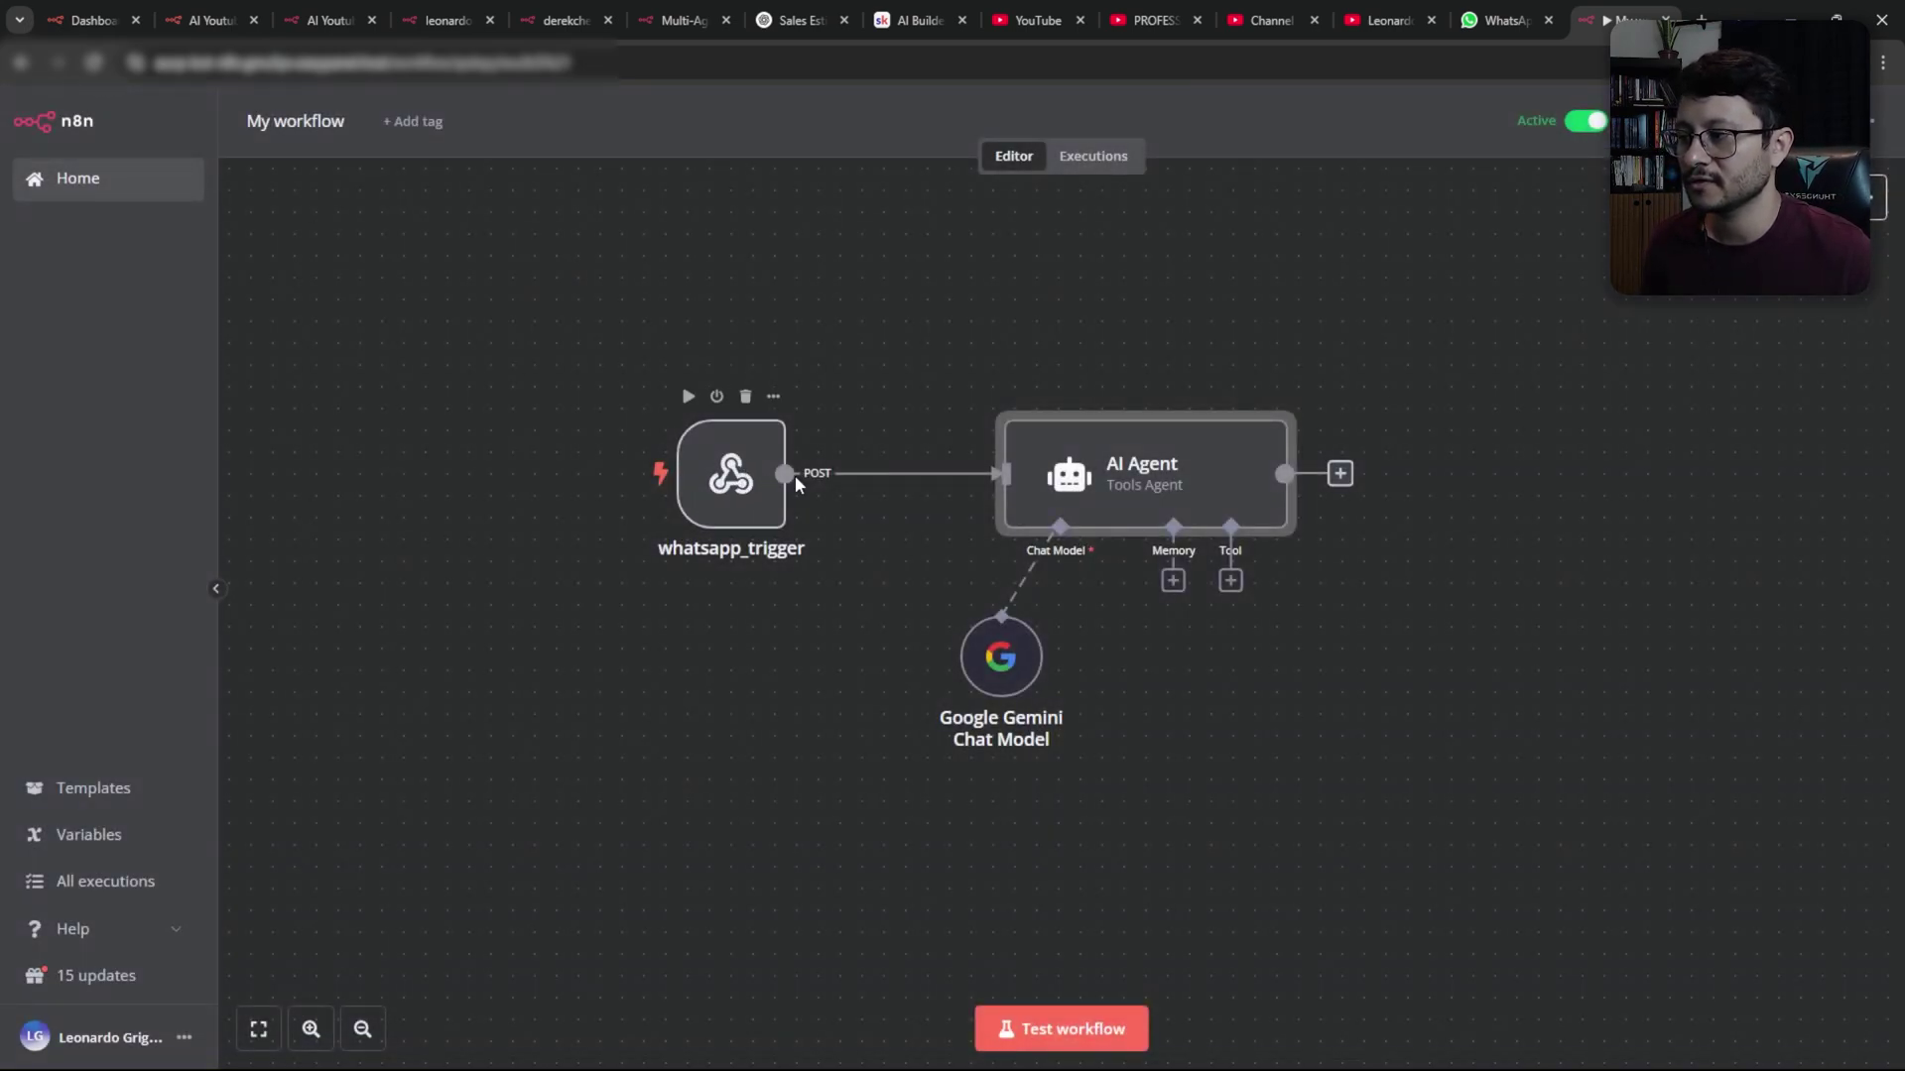
# Reopen the AI Agent to verify the prompt expression and start adding a following node
pyautogui.doubleClick(1106, 485)
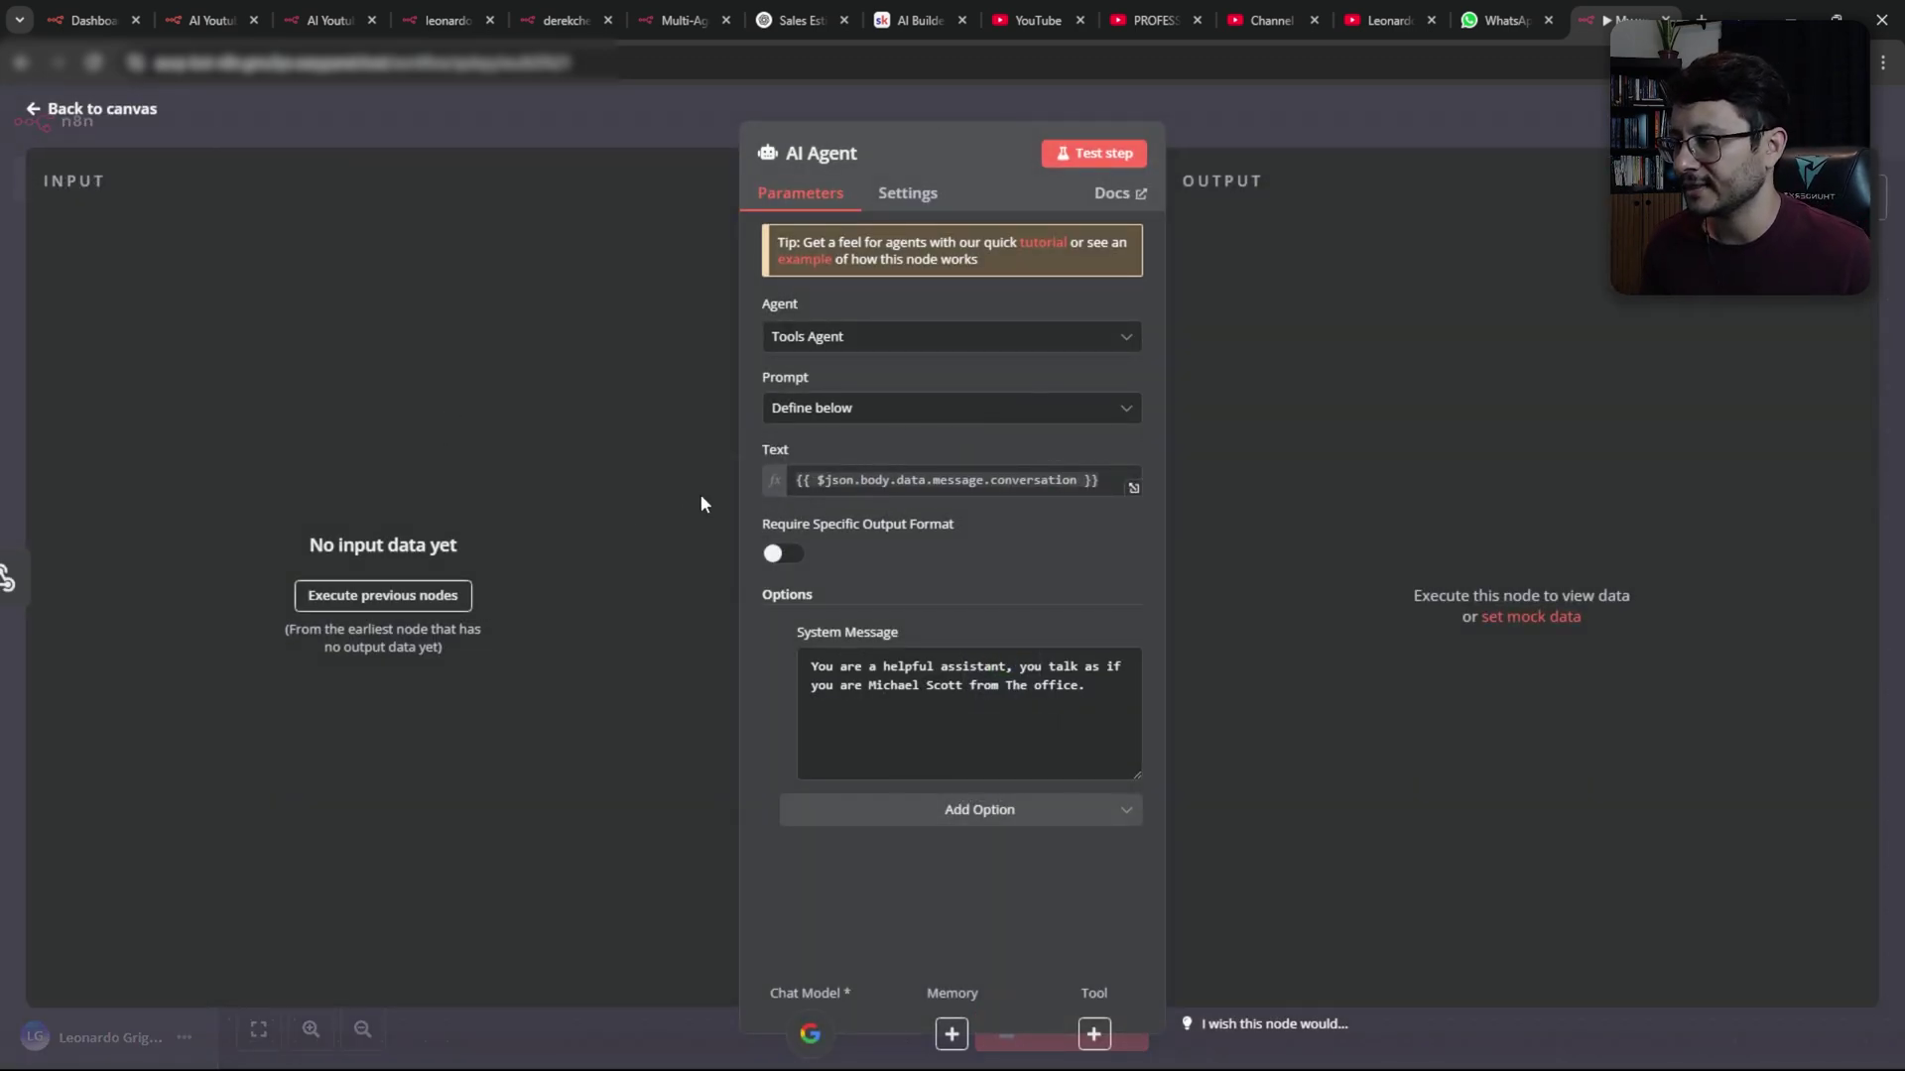
pyautogui.tripleClick(117, 379)
pyautogui.click(119, 380)
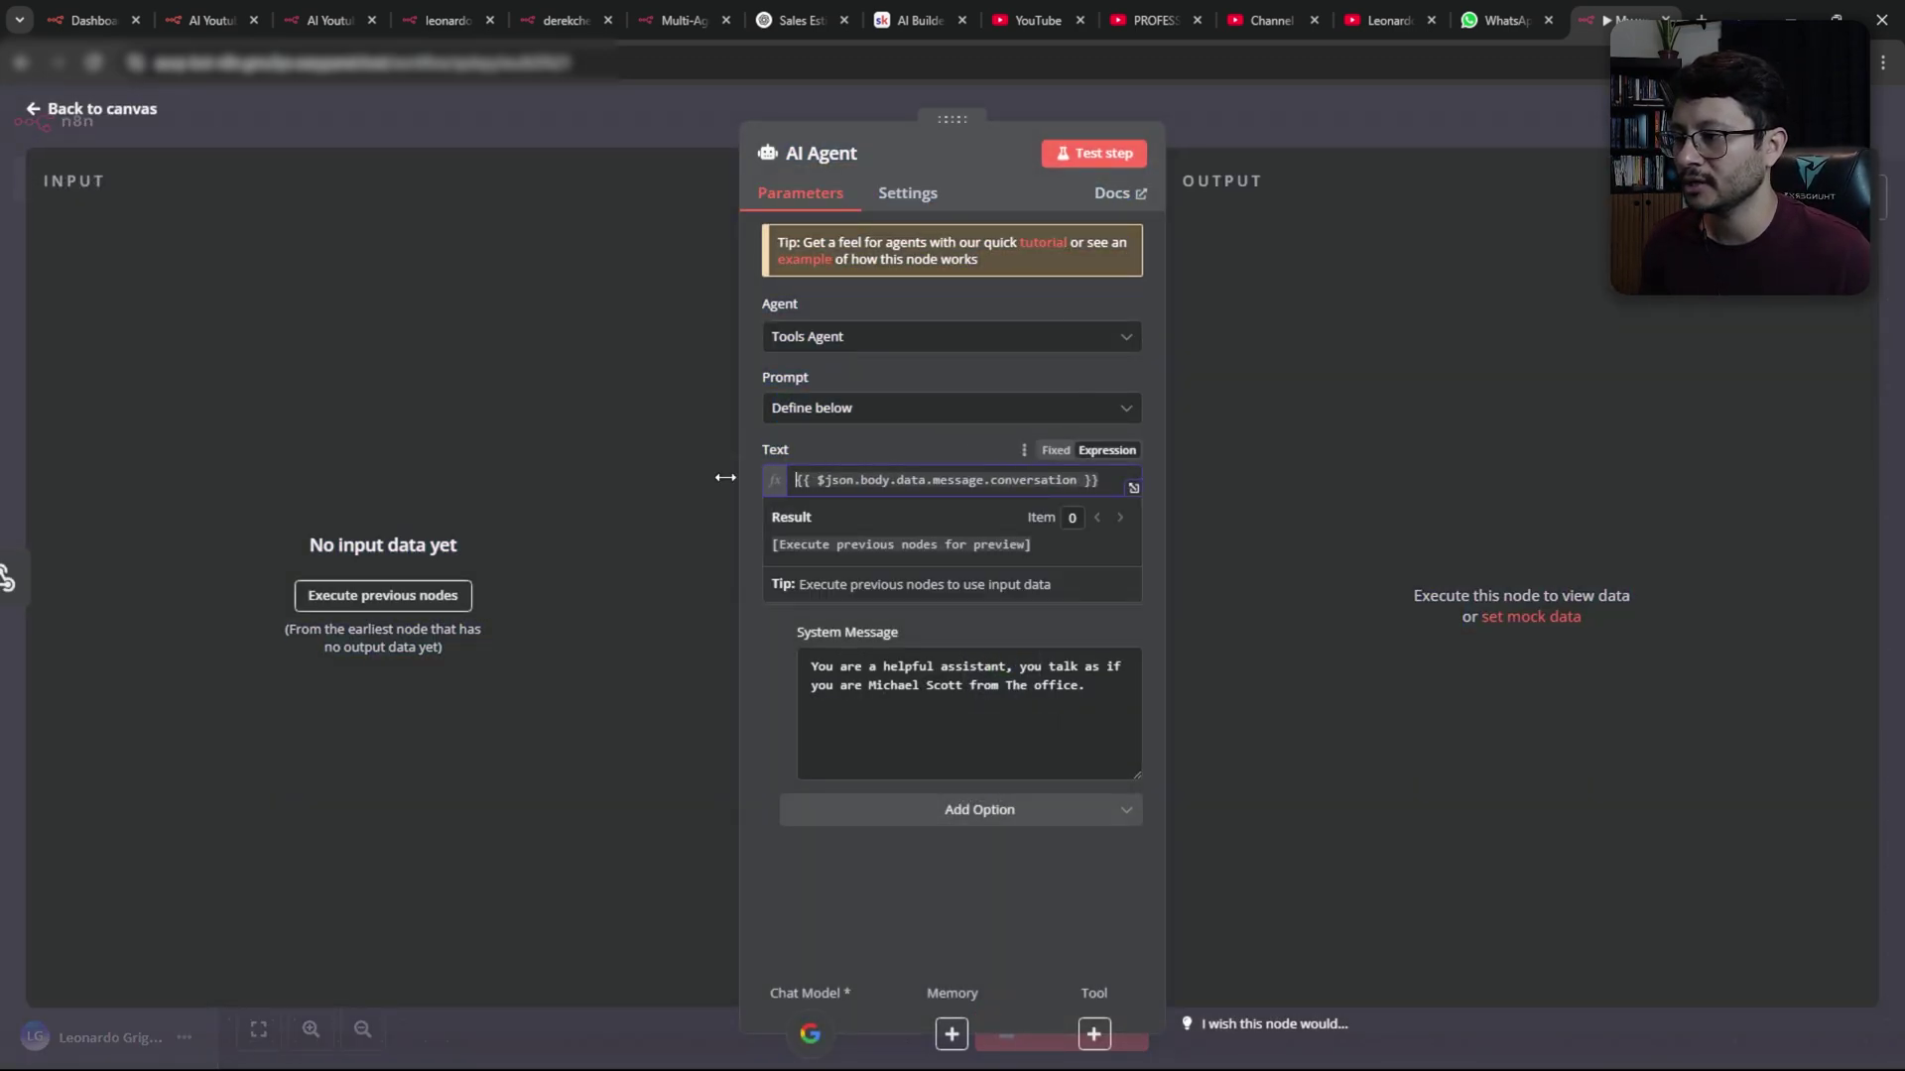
pyautogui.click(136, 130)
pyautogui.press('Tab')
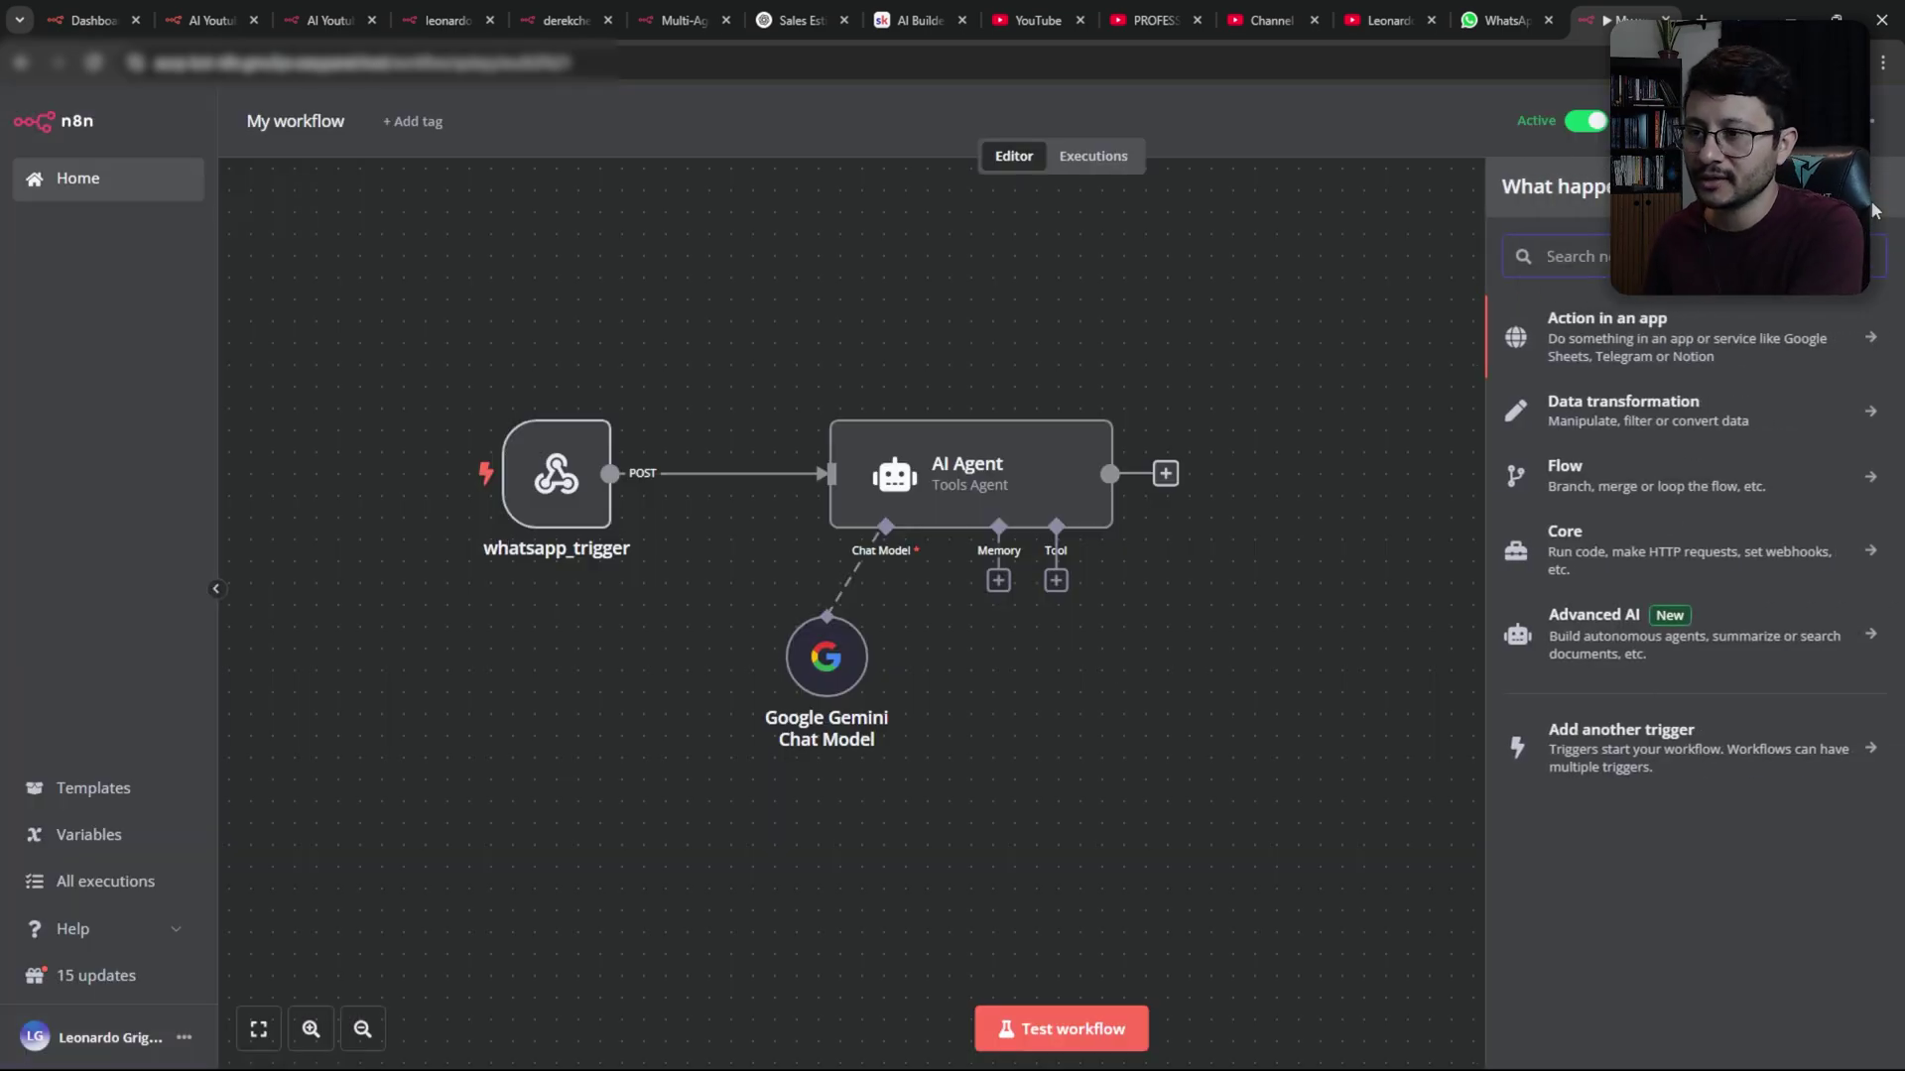
pyautogui.write('evol')
# Add an Evolution API node with Mensagem as the resource
pyautogui.press('Return')
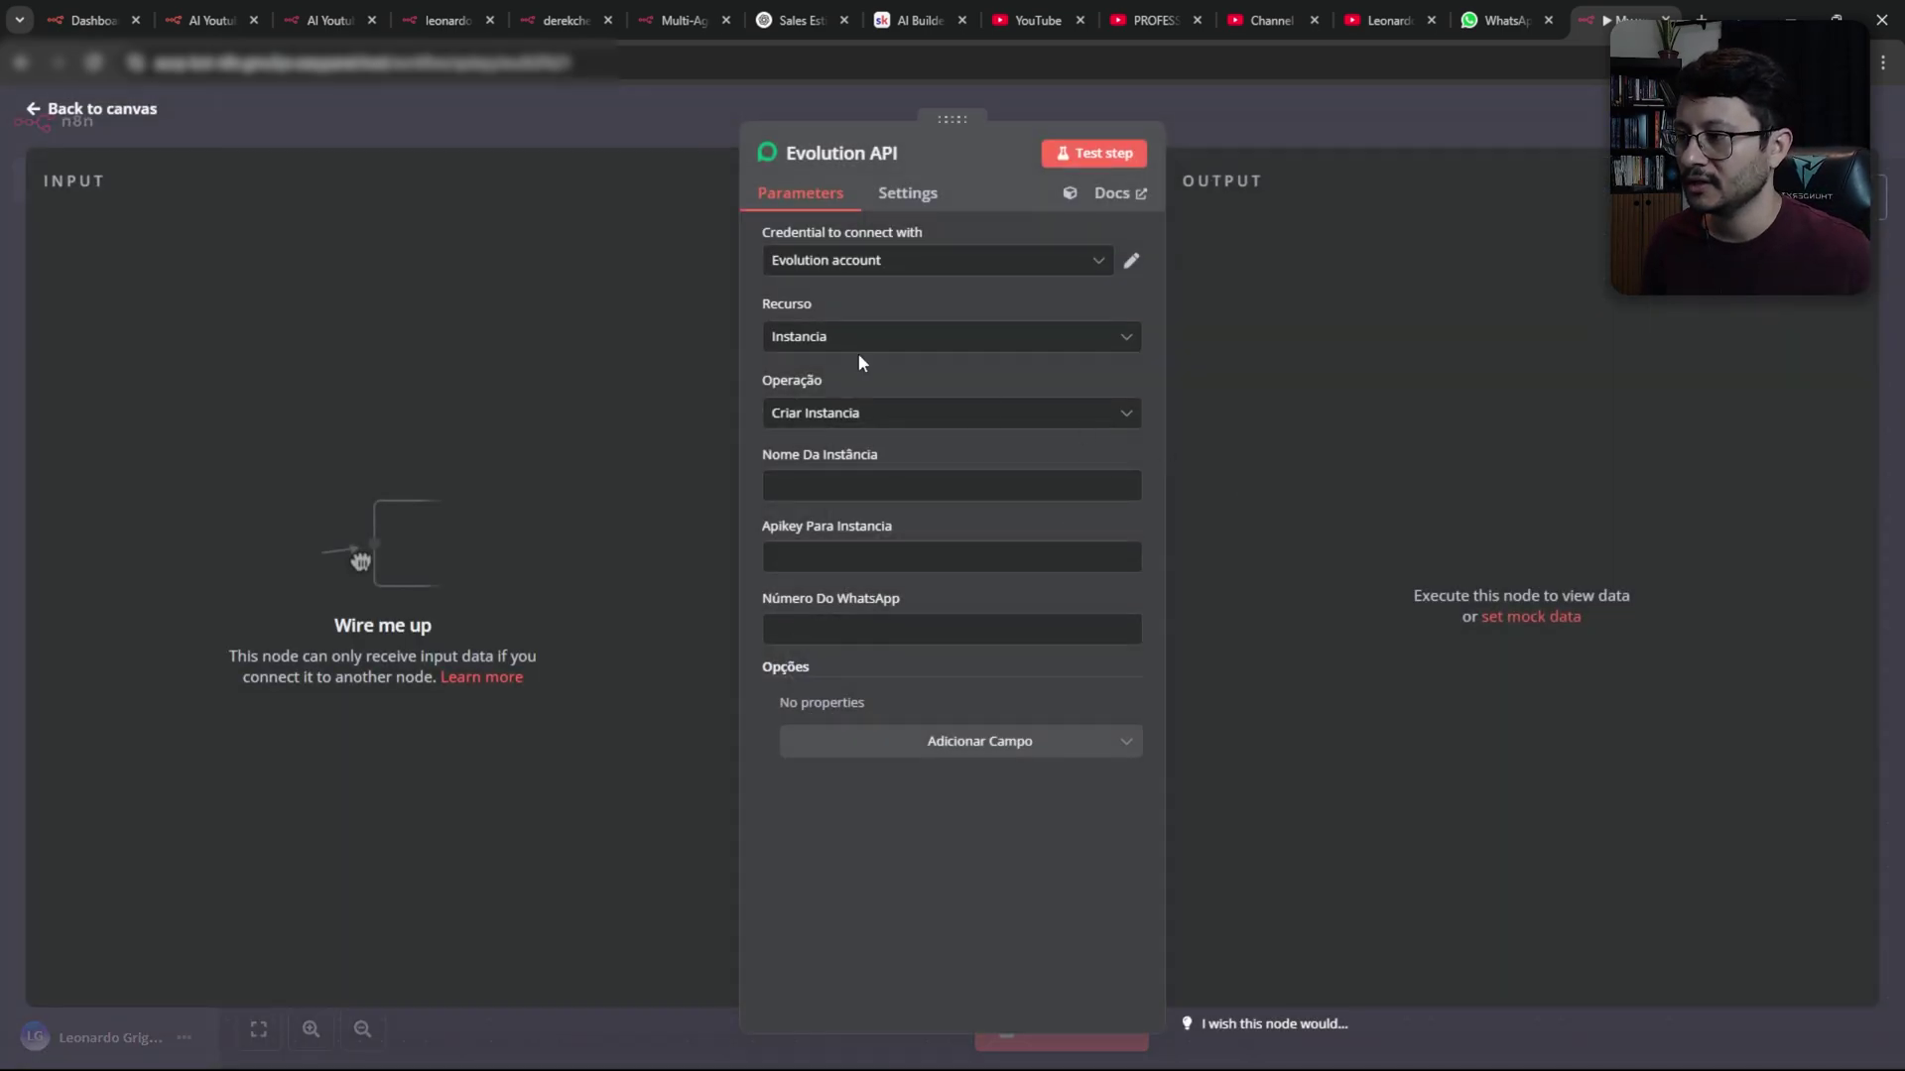
pyautogui.click(966, 339)
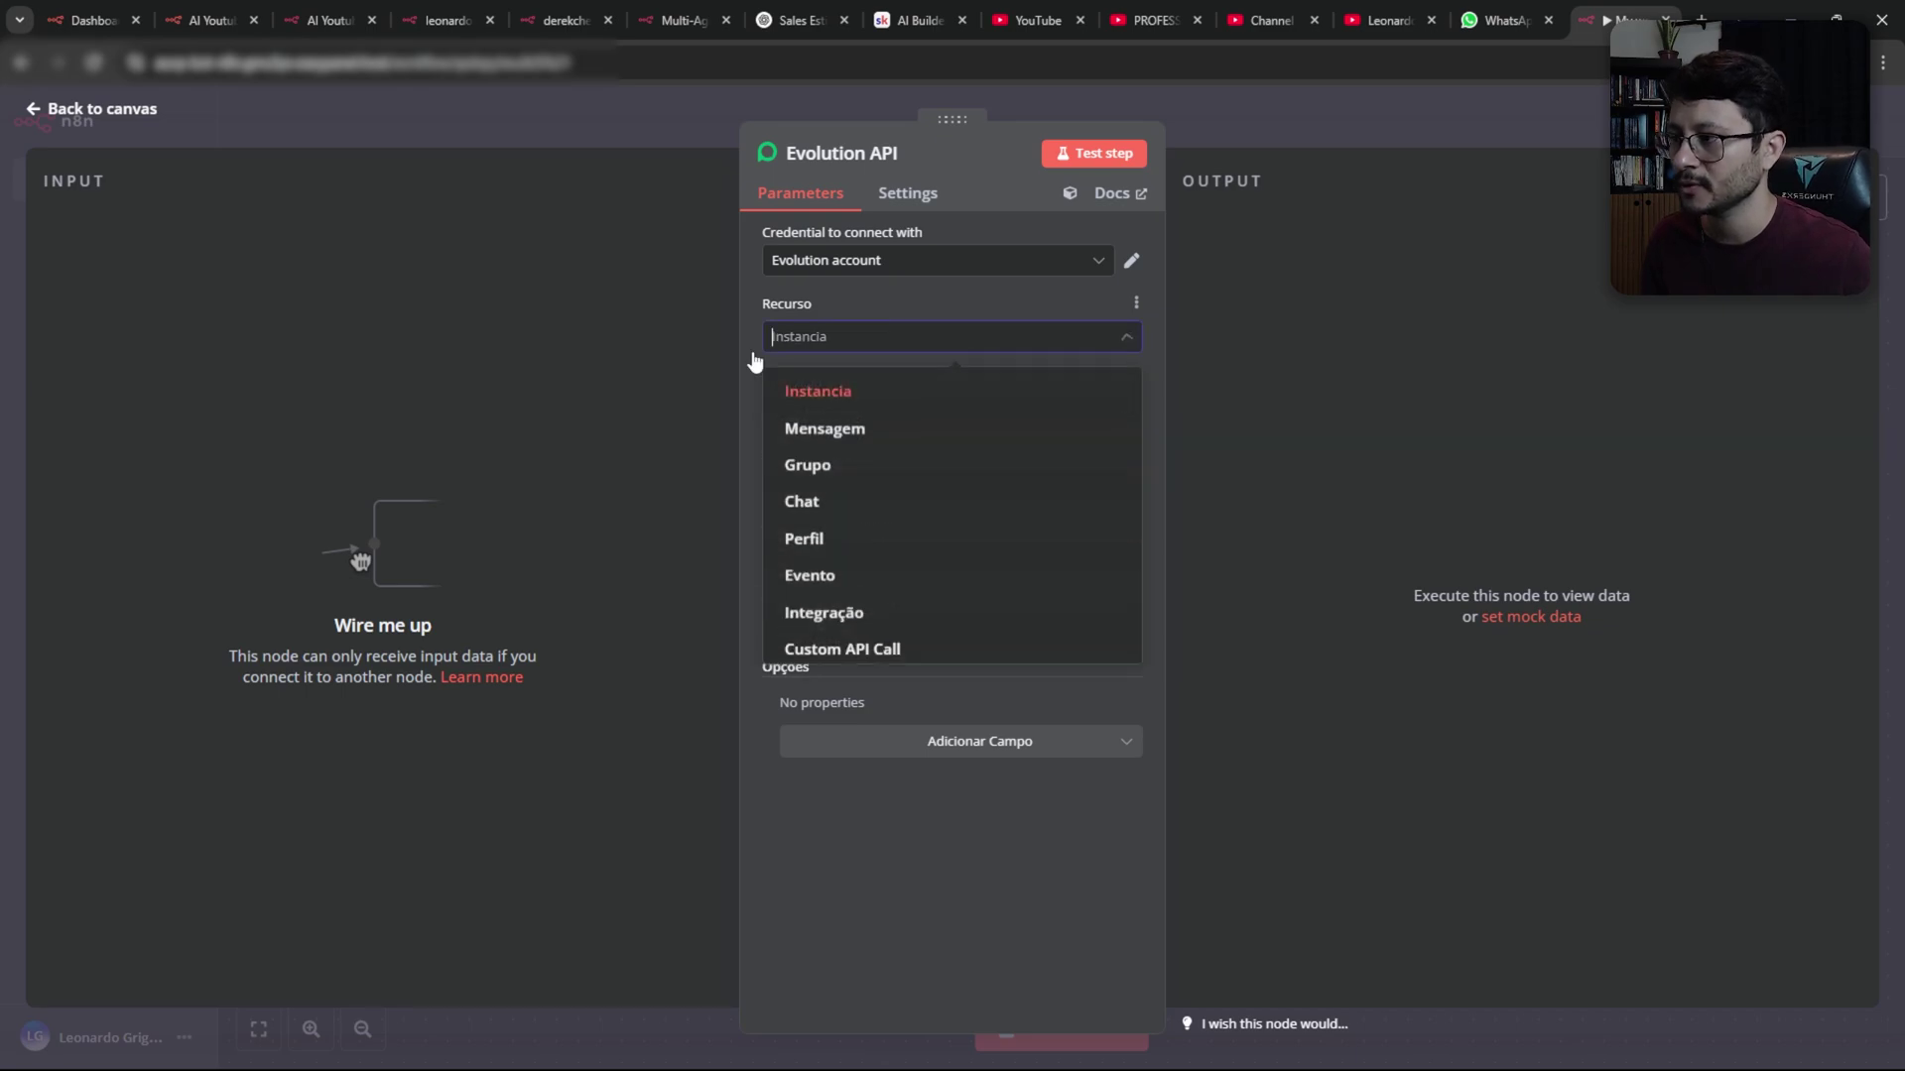
pyautogui.click(849, 431)
# Fill the instance name and set the recipient to the trigger's remoteJid expression
pyautogui.click(921, 483)
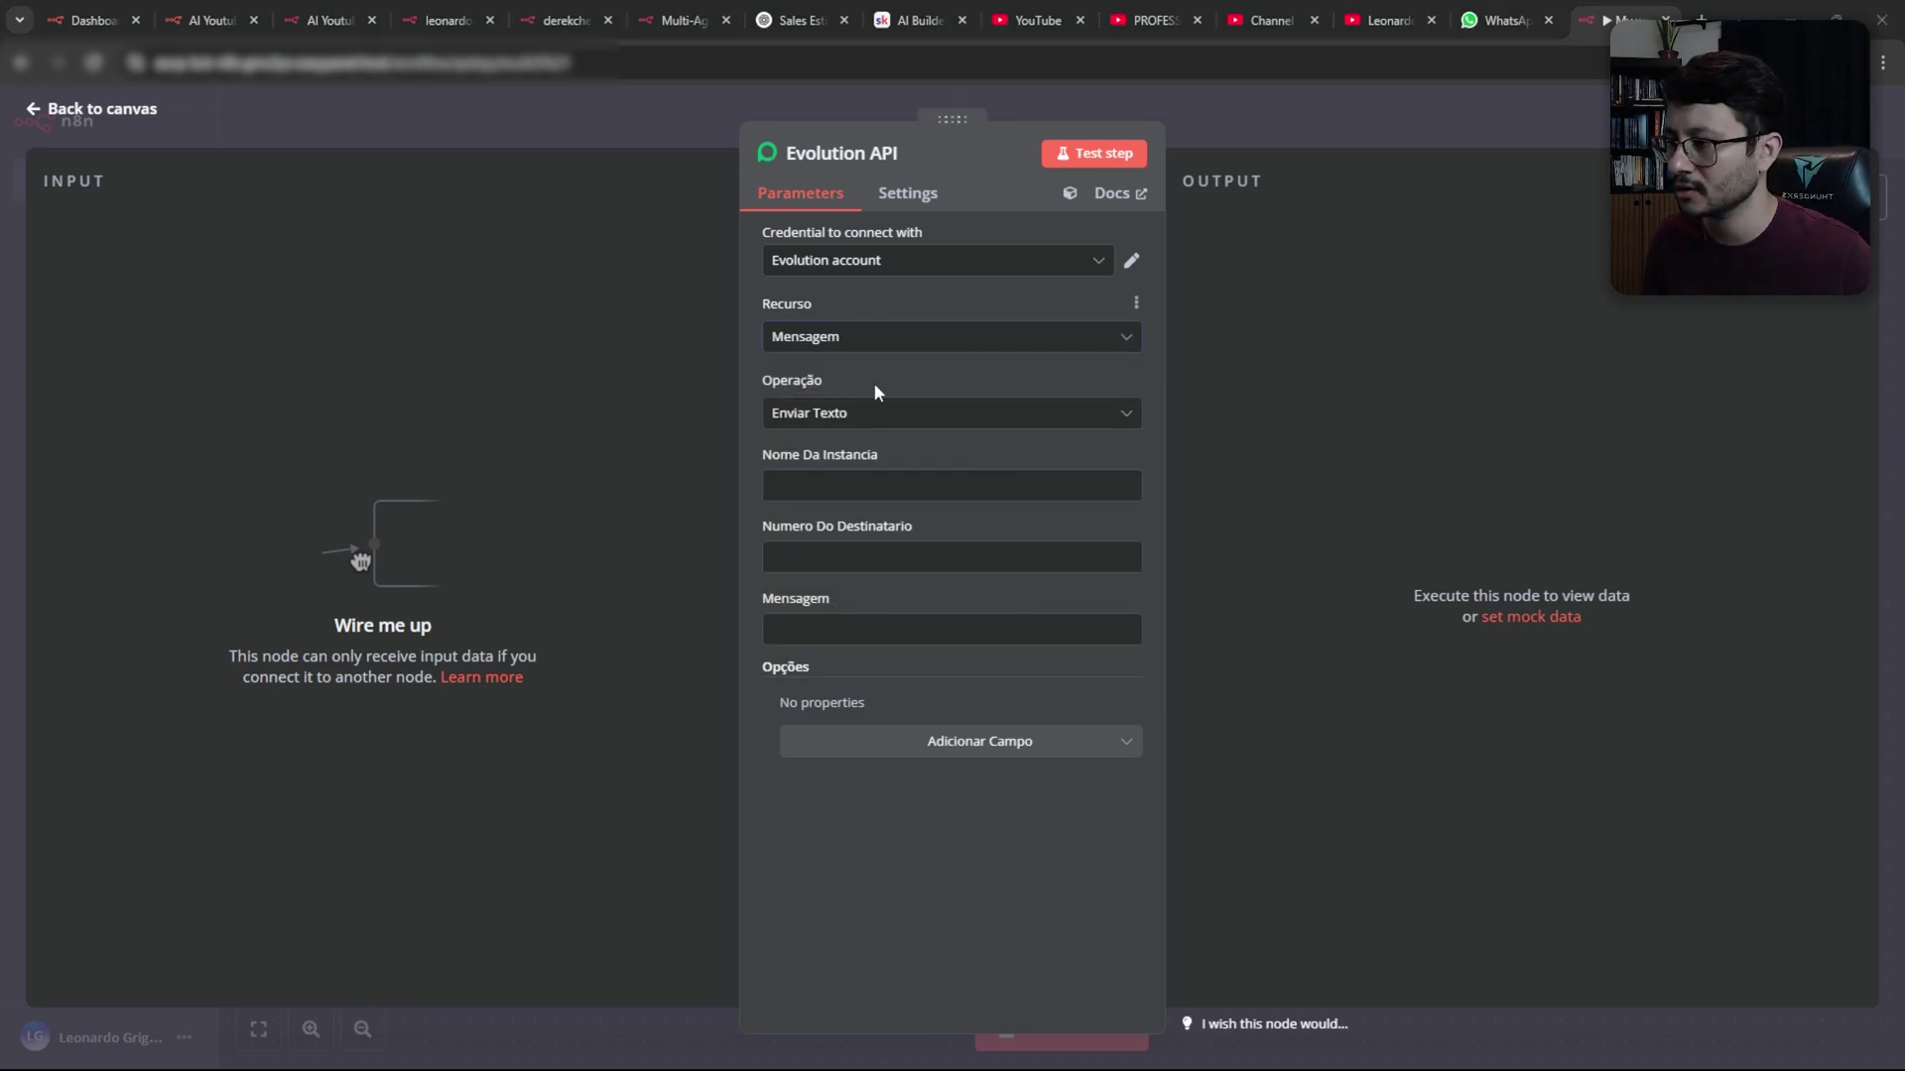
pyautogui.write('Lion Cel')
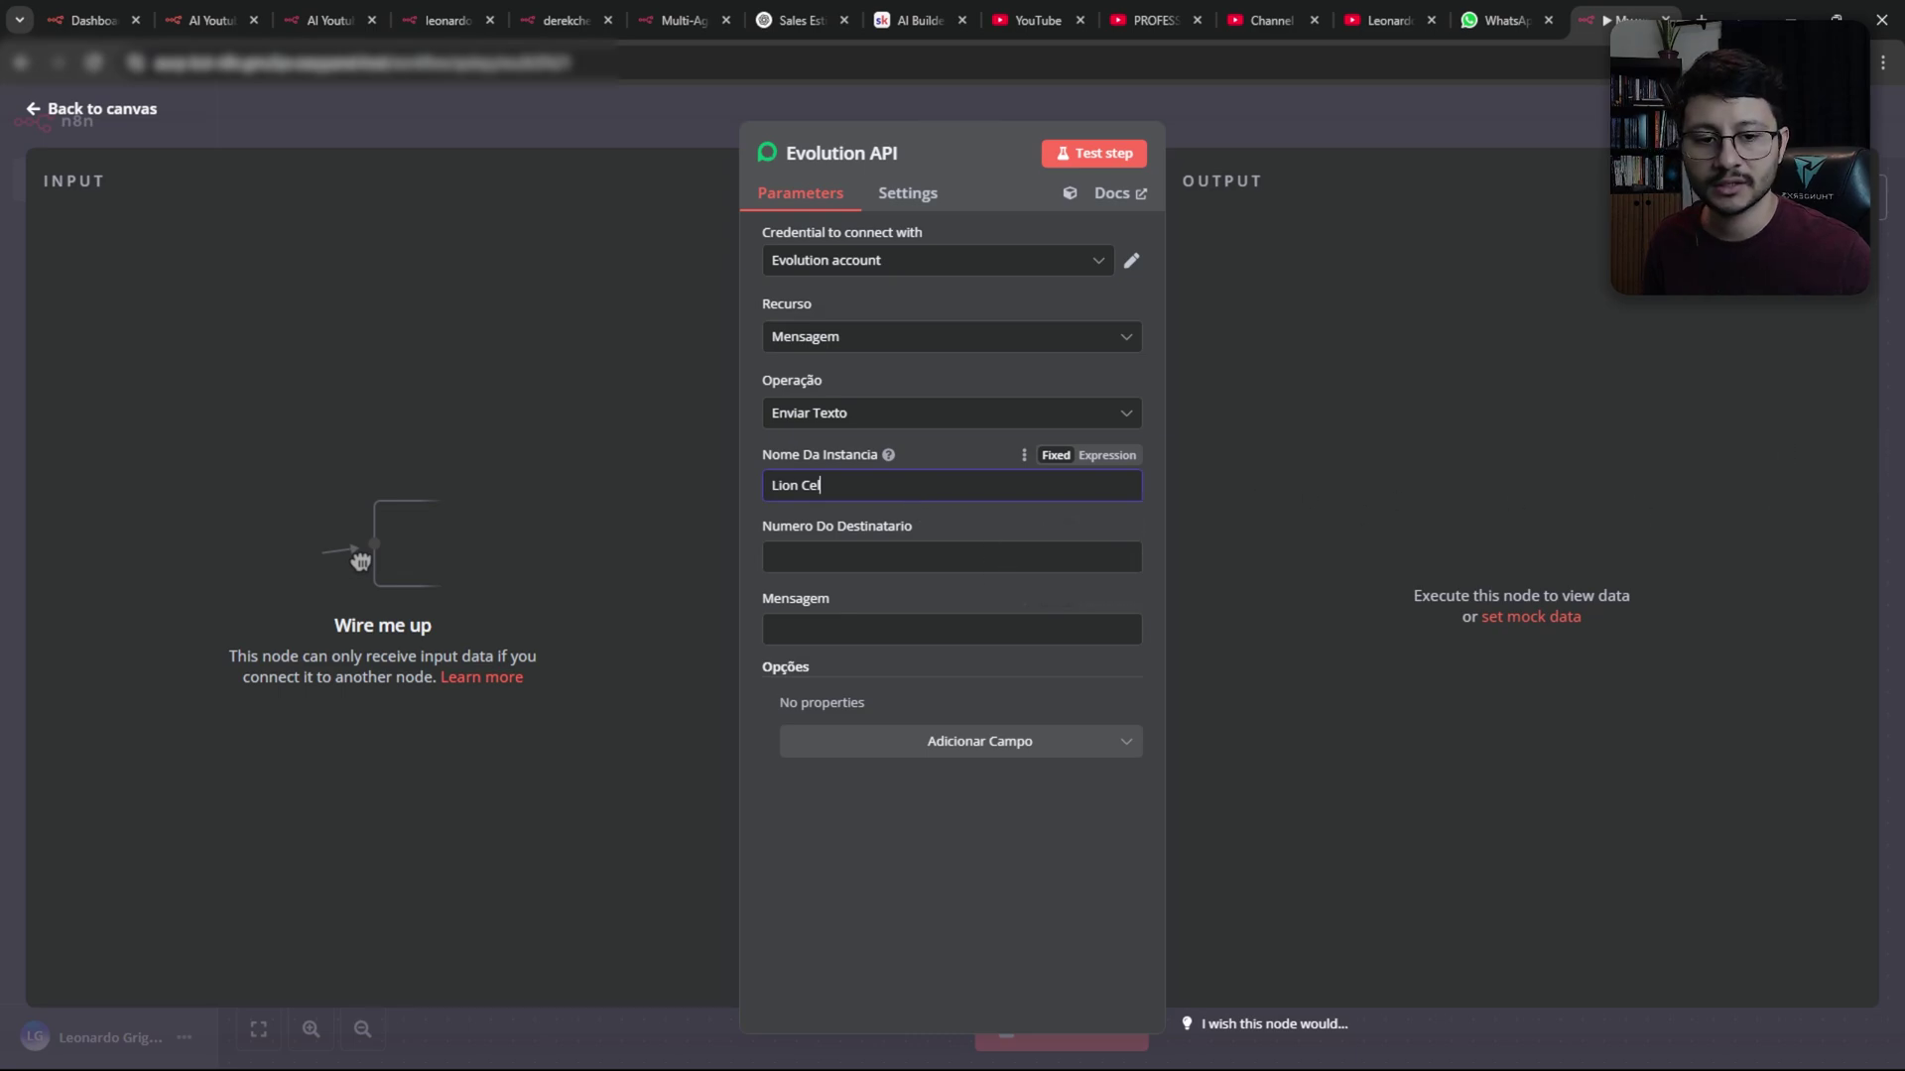
pyautogui.click(922, 557)
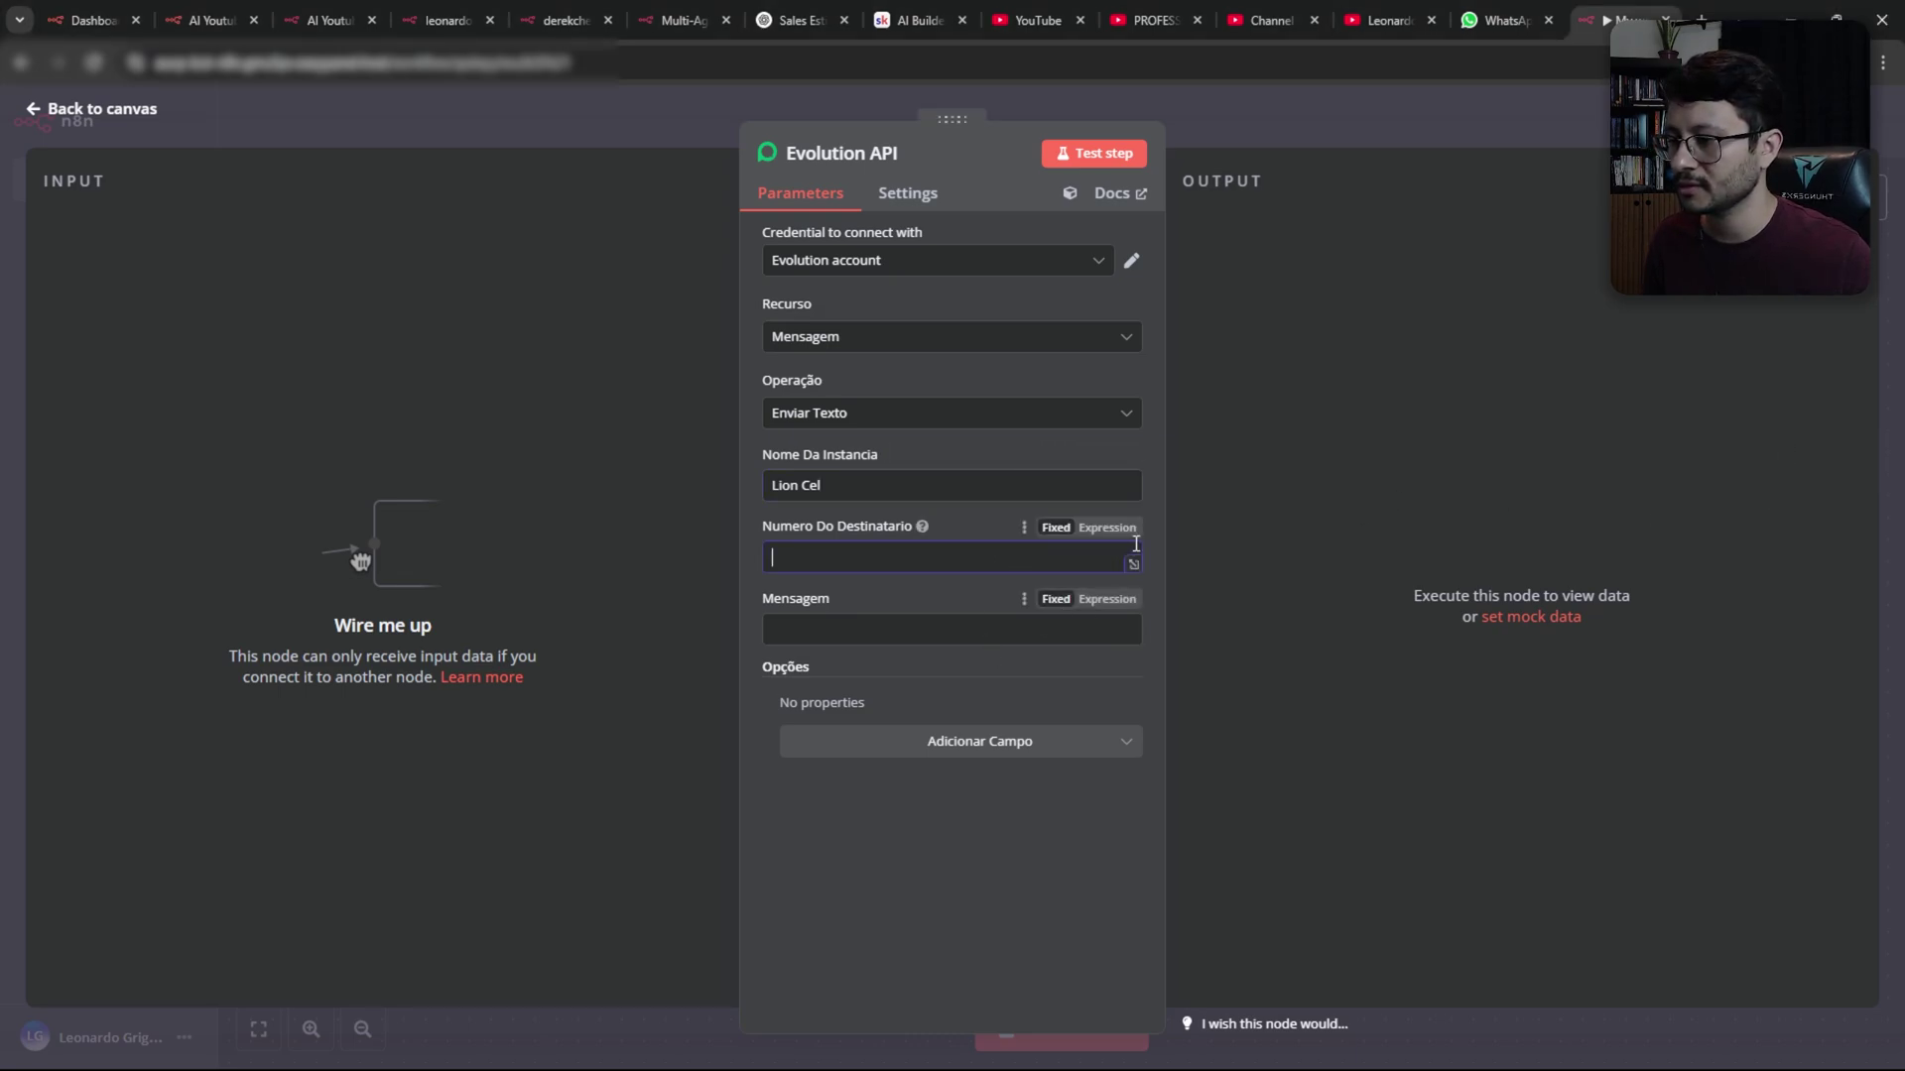
pyautogui.write("{{ $('whatsapp_trigger').first().json.body.data.key.remoteJid }}")
pyautogui.click(925, 527)
# Set the message to the {{ $json.output }} expression and close the node editor
pyautogui.click(863, 655)
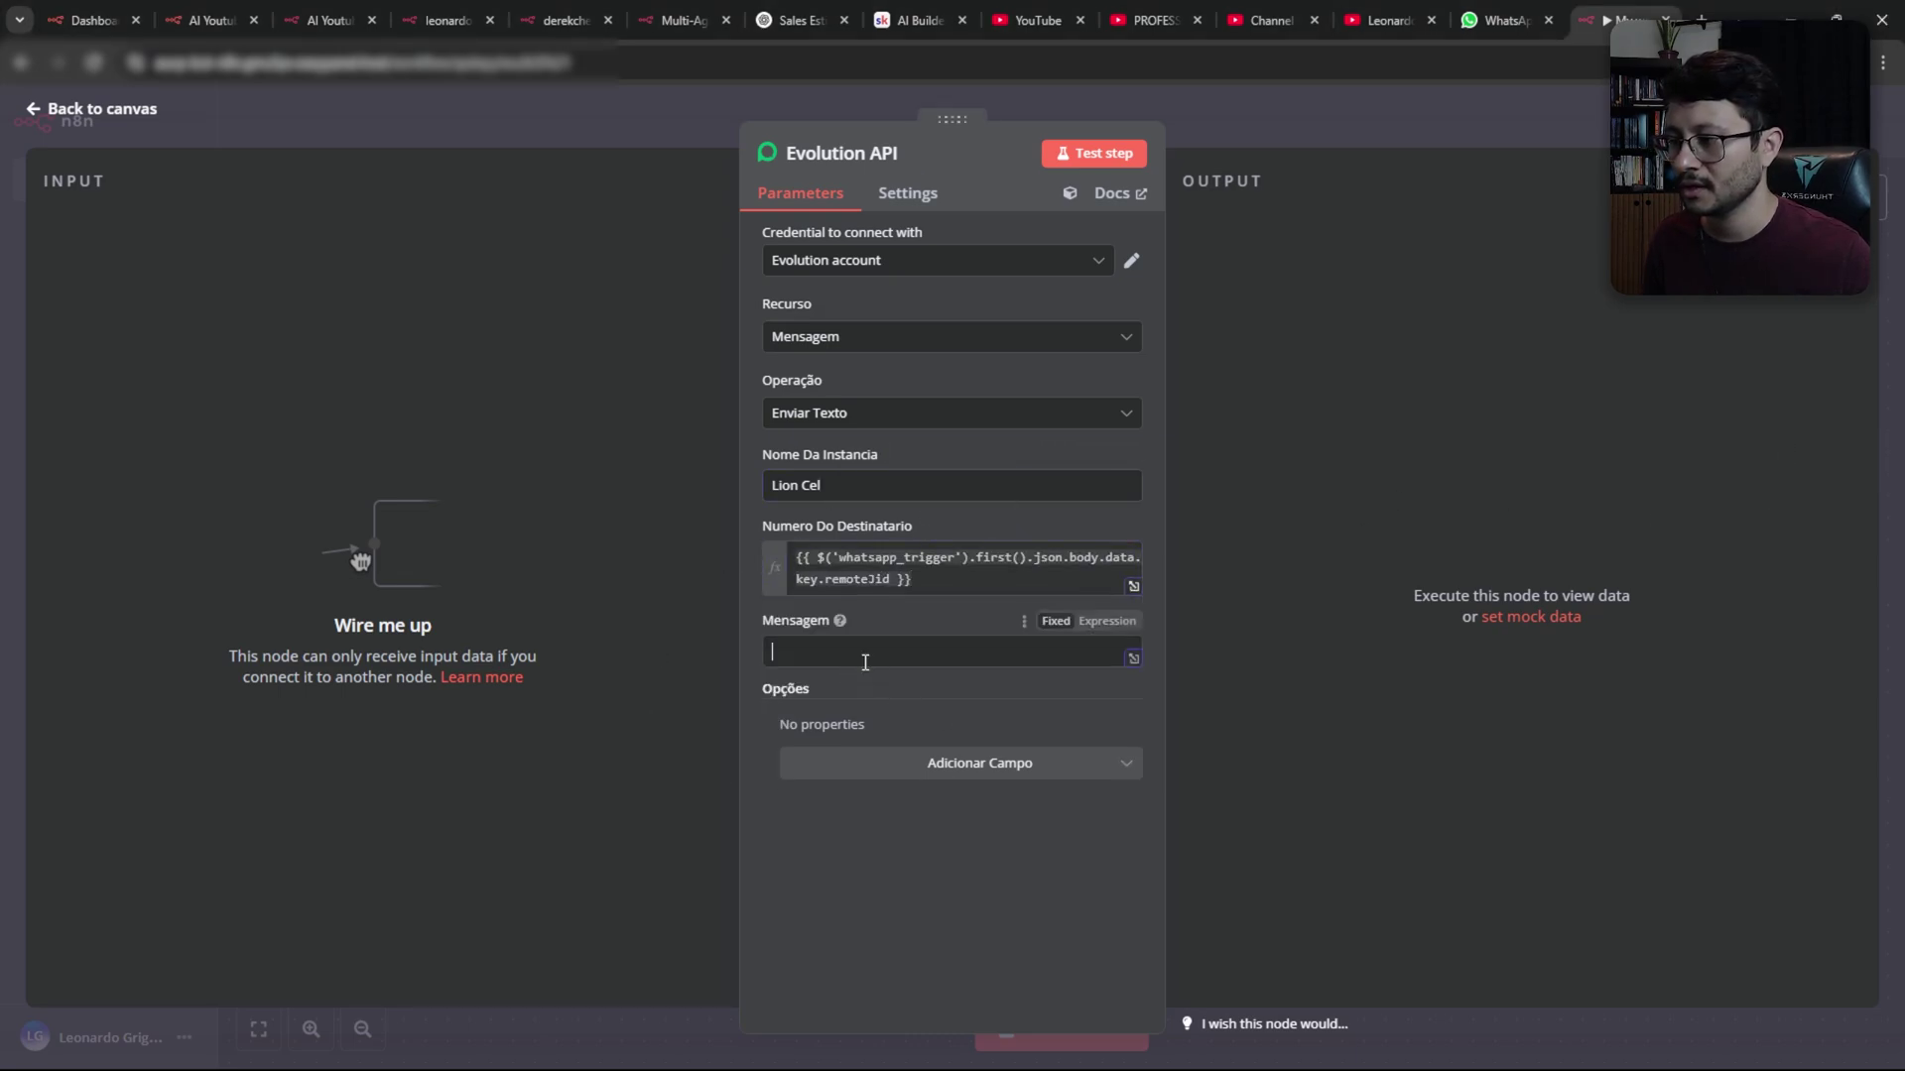
pyautogui.click(1100, 654)
pyautogui.hotkey('alt', 'Tab')
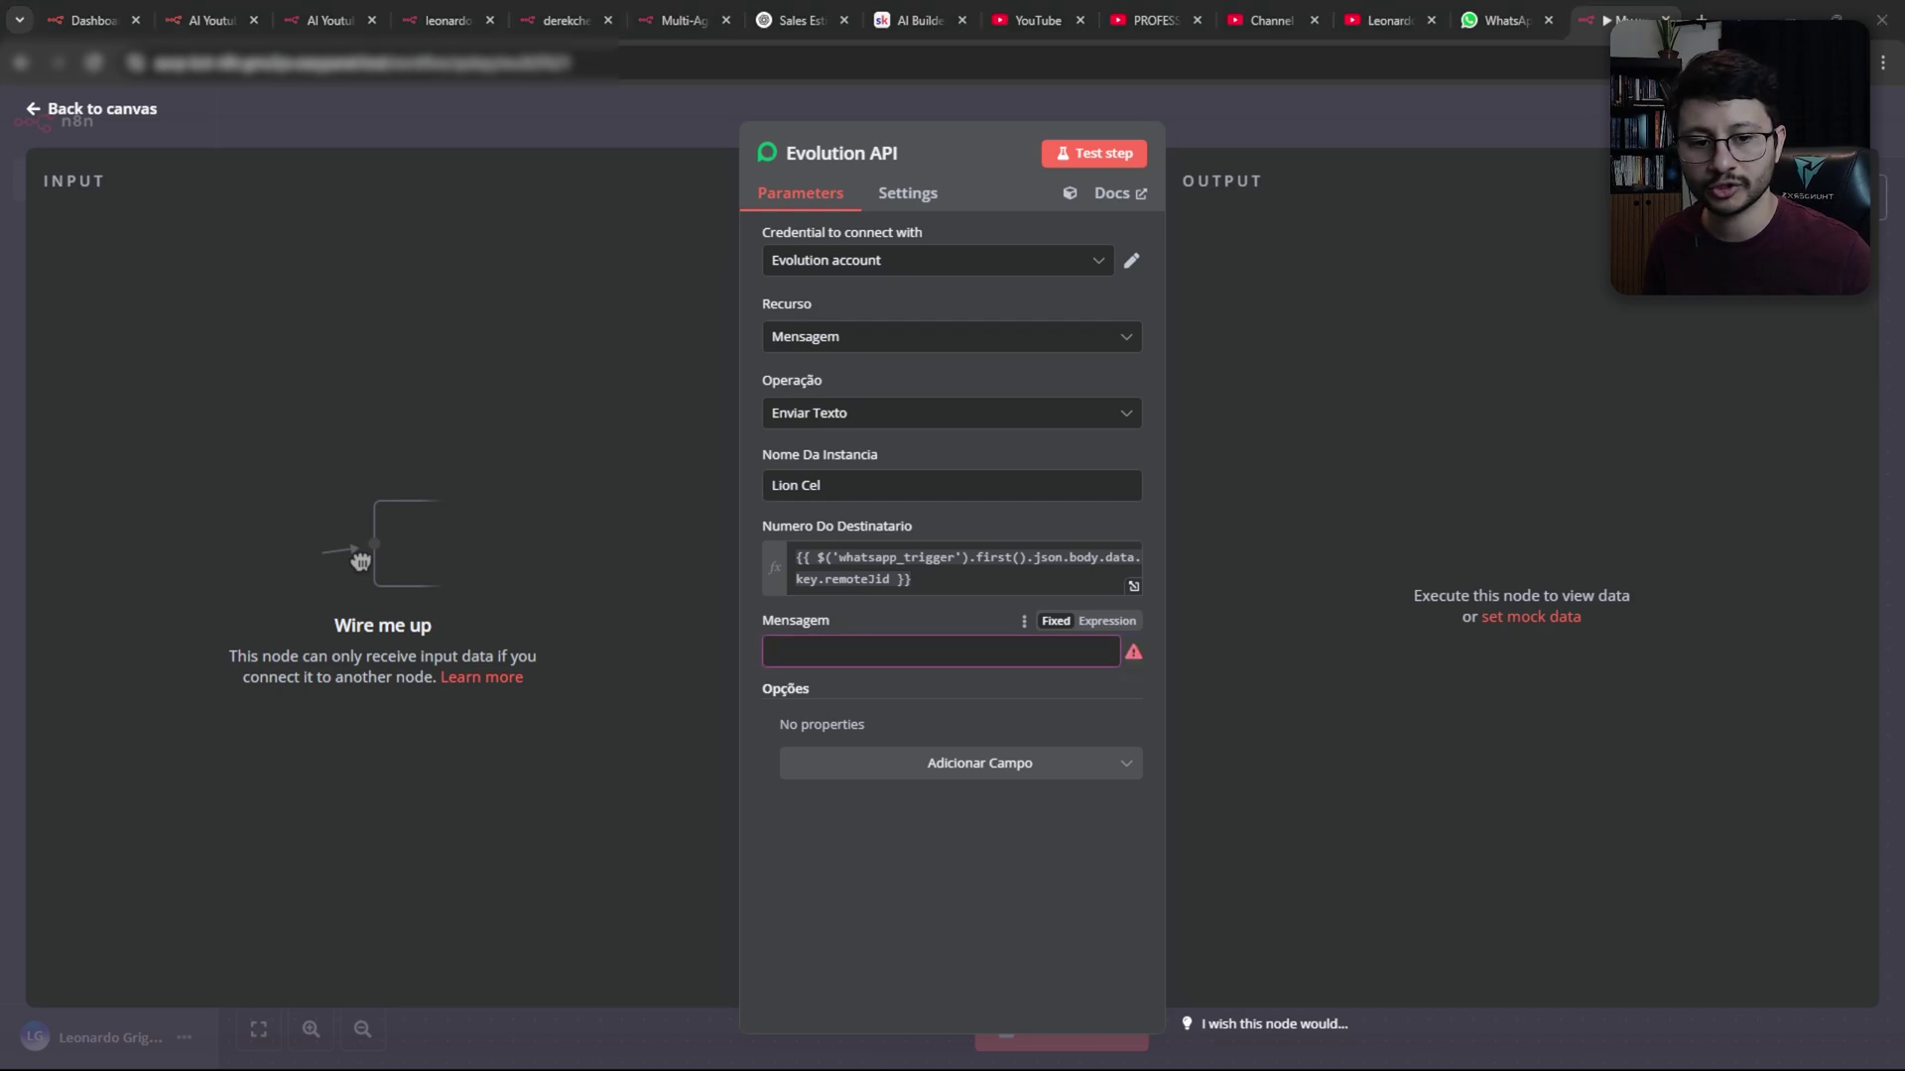
pyautogui.click(922, 641)
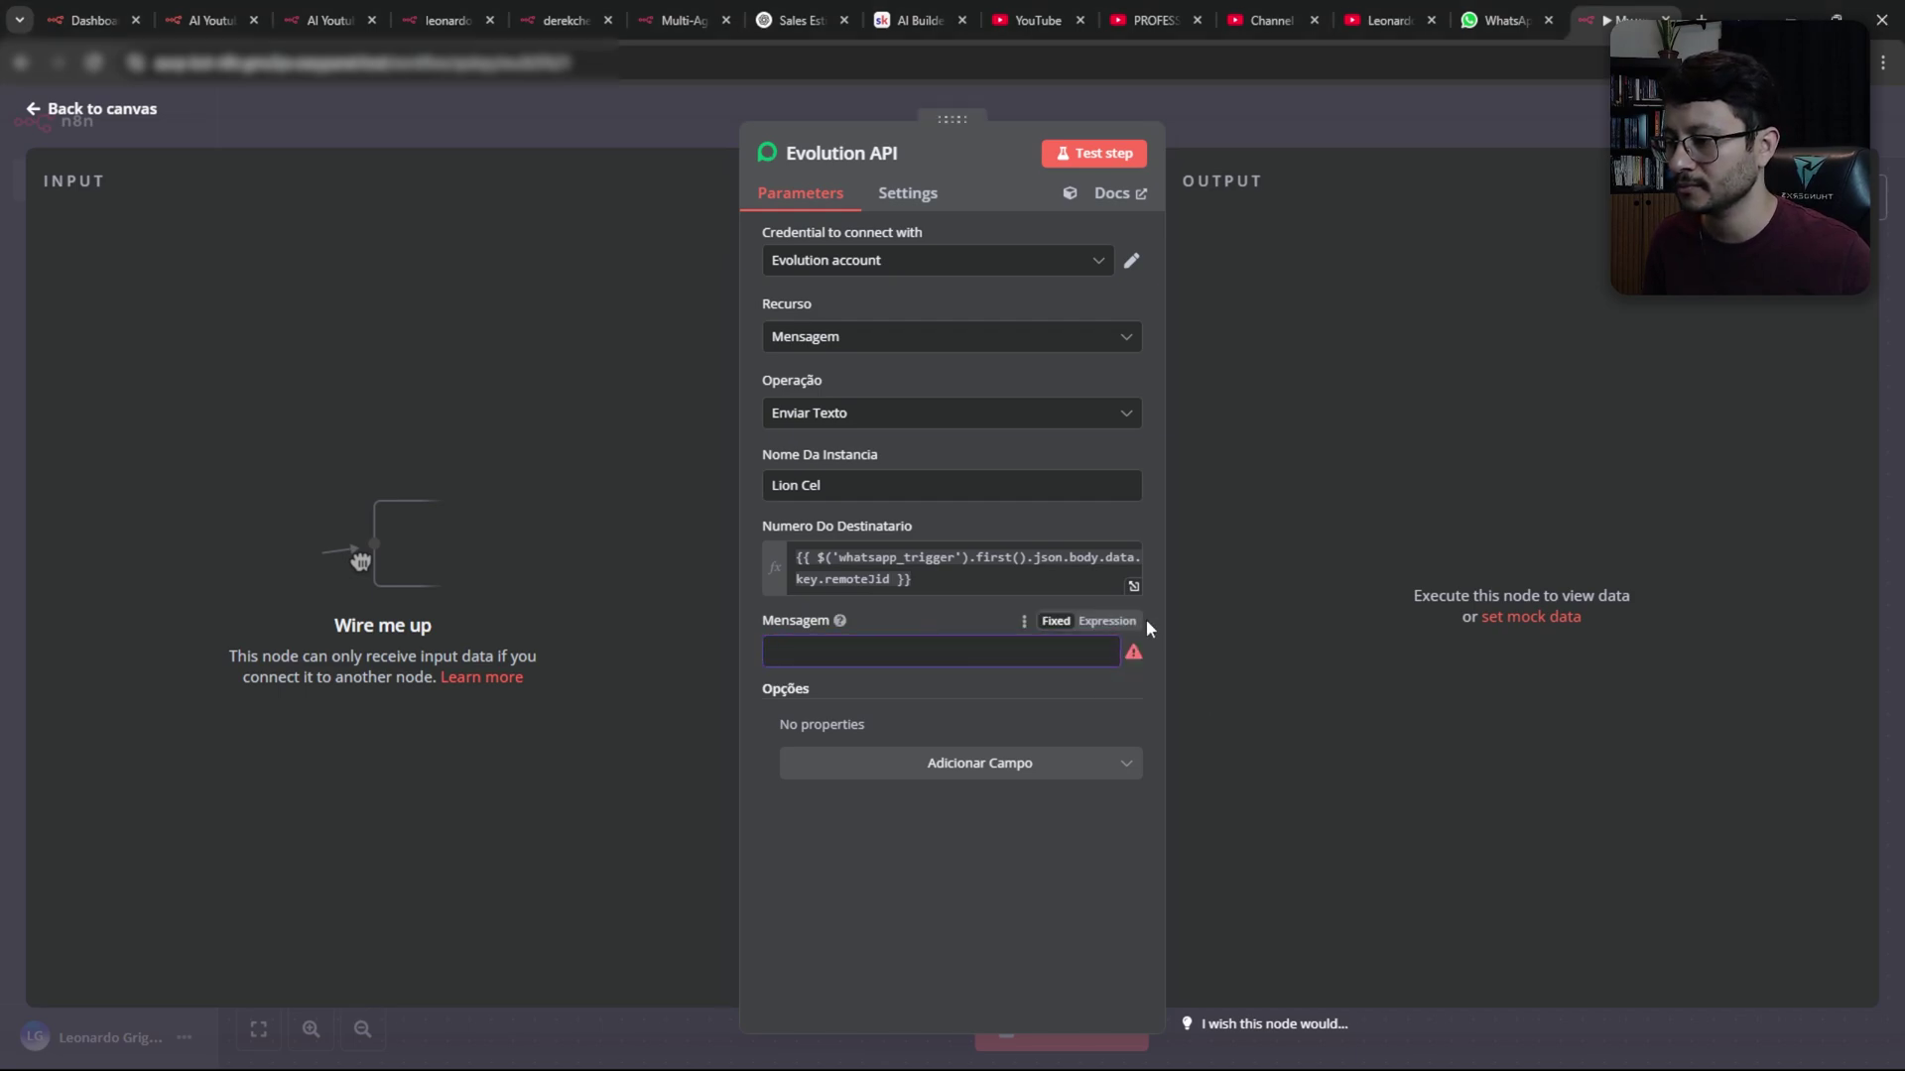
pyautogui.click(1108, 620)
pyautogui.write('{{ $json.output }}')
pyautogui.click(971, 622)
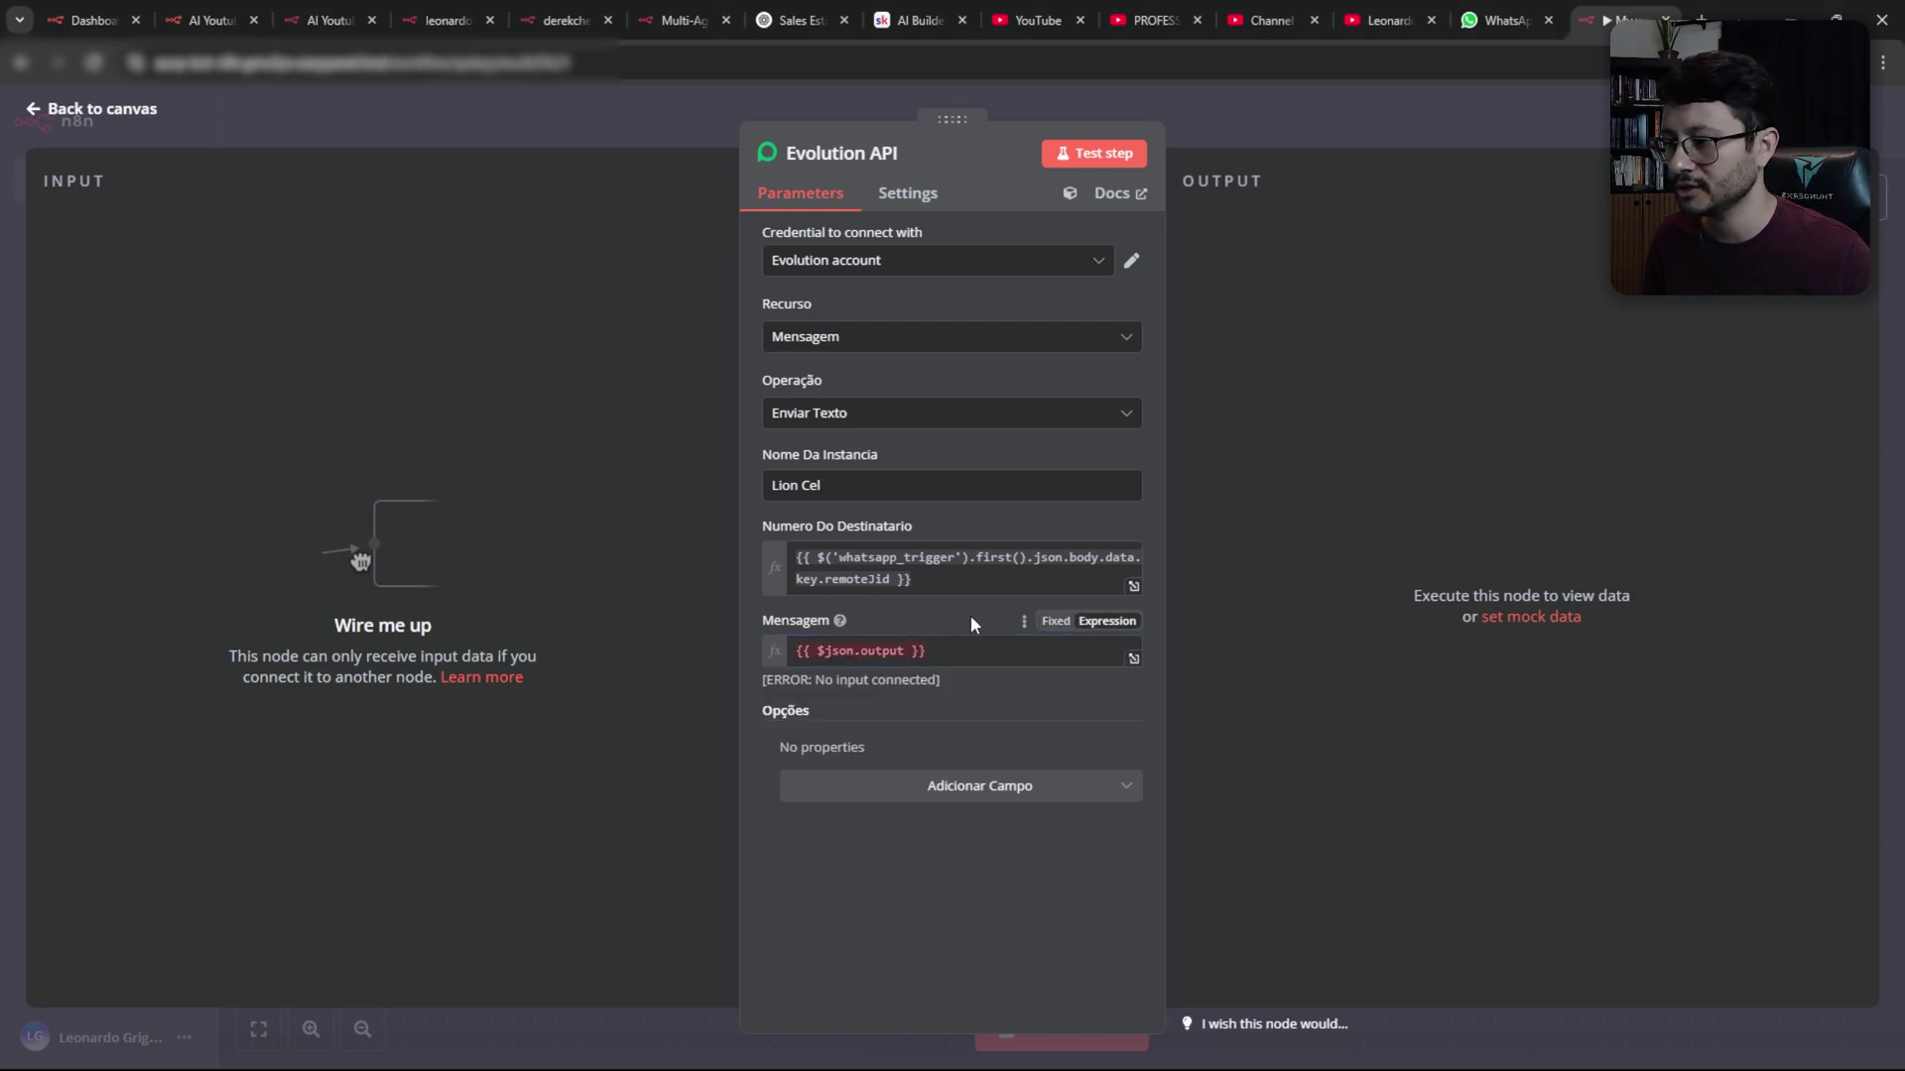
pyautogui.press('Escape')
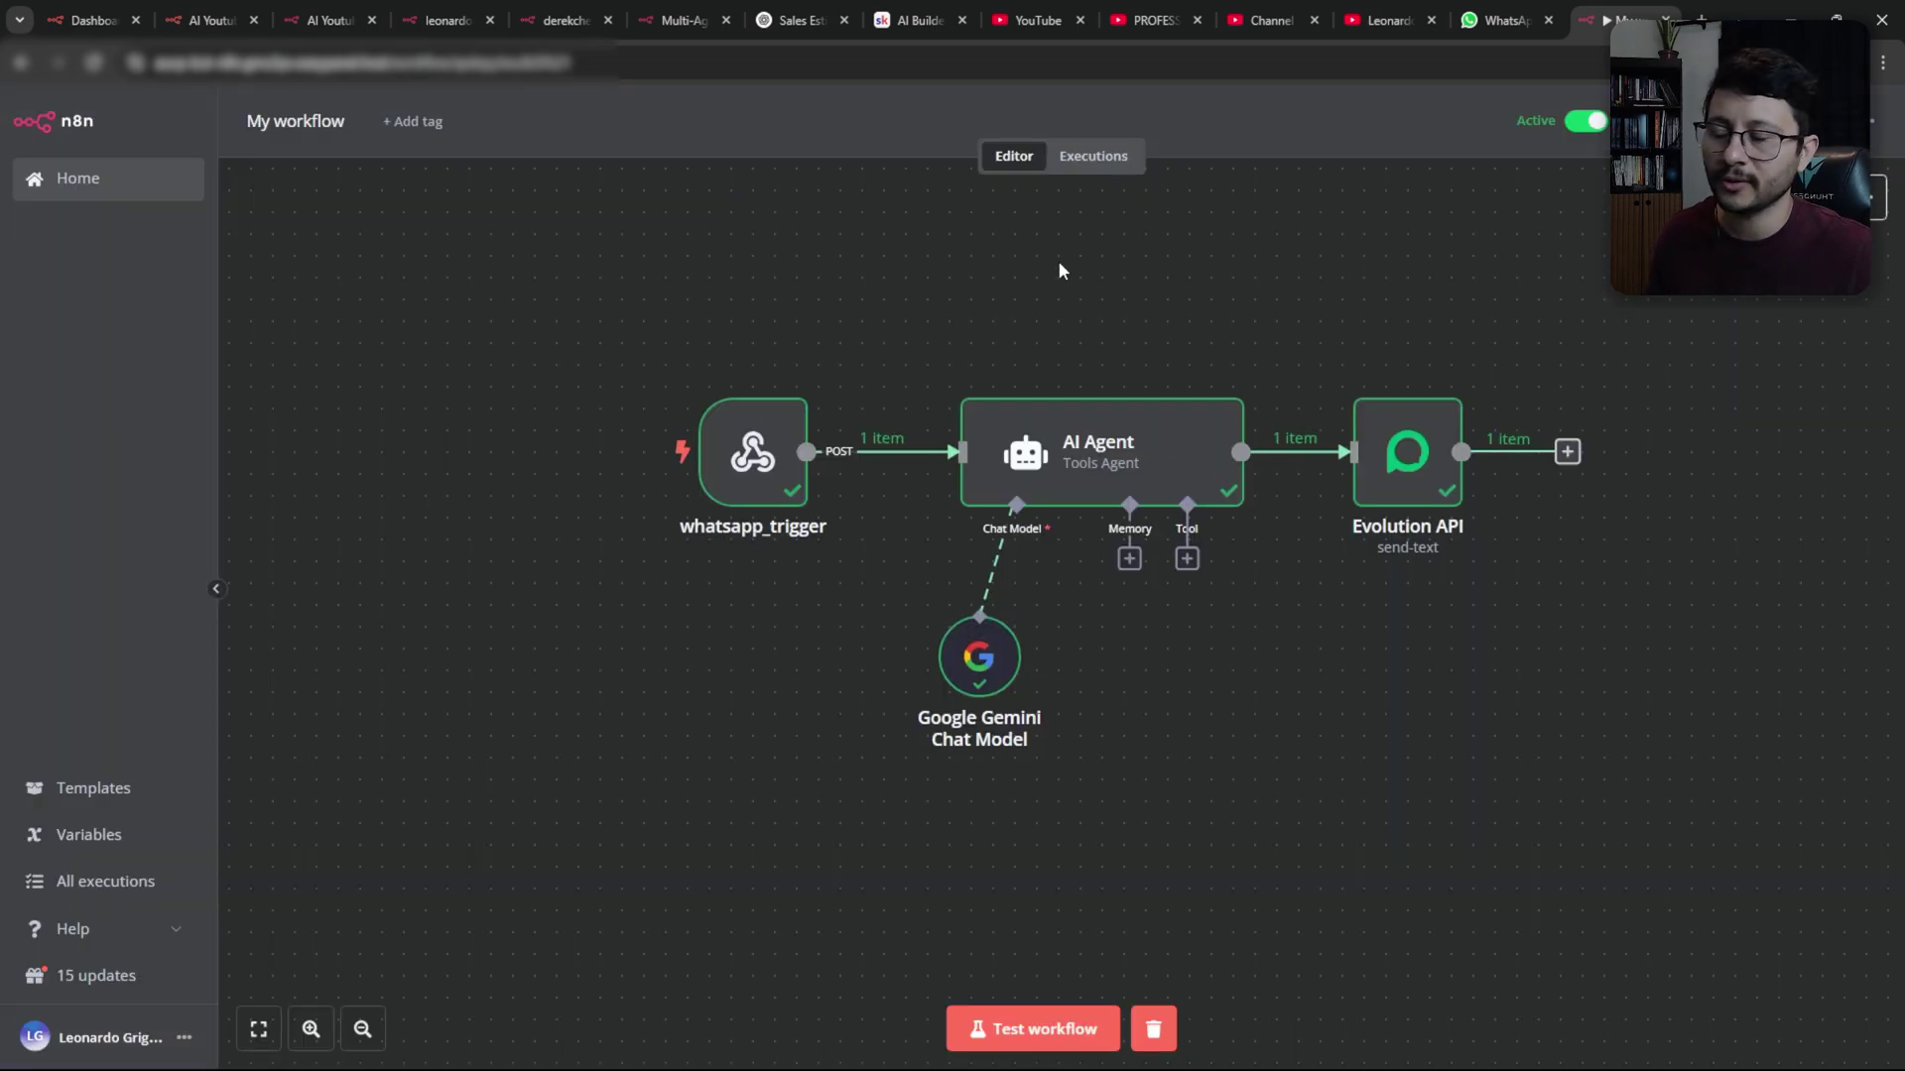
# Send a WhatsApp test message, read the bot's in-character reply, and return to the n8n editor
pyautogui.moveTo(582, 264); pyautogui.dragTo(1727, 775)
pyautogui.click(1502, 20)
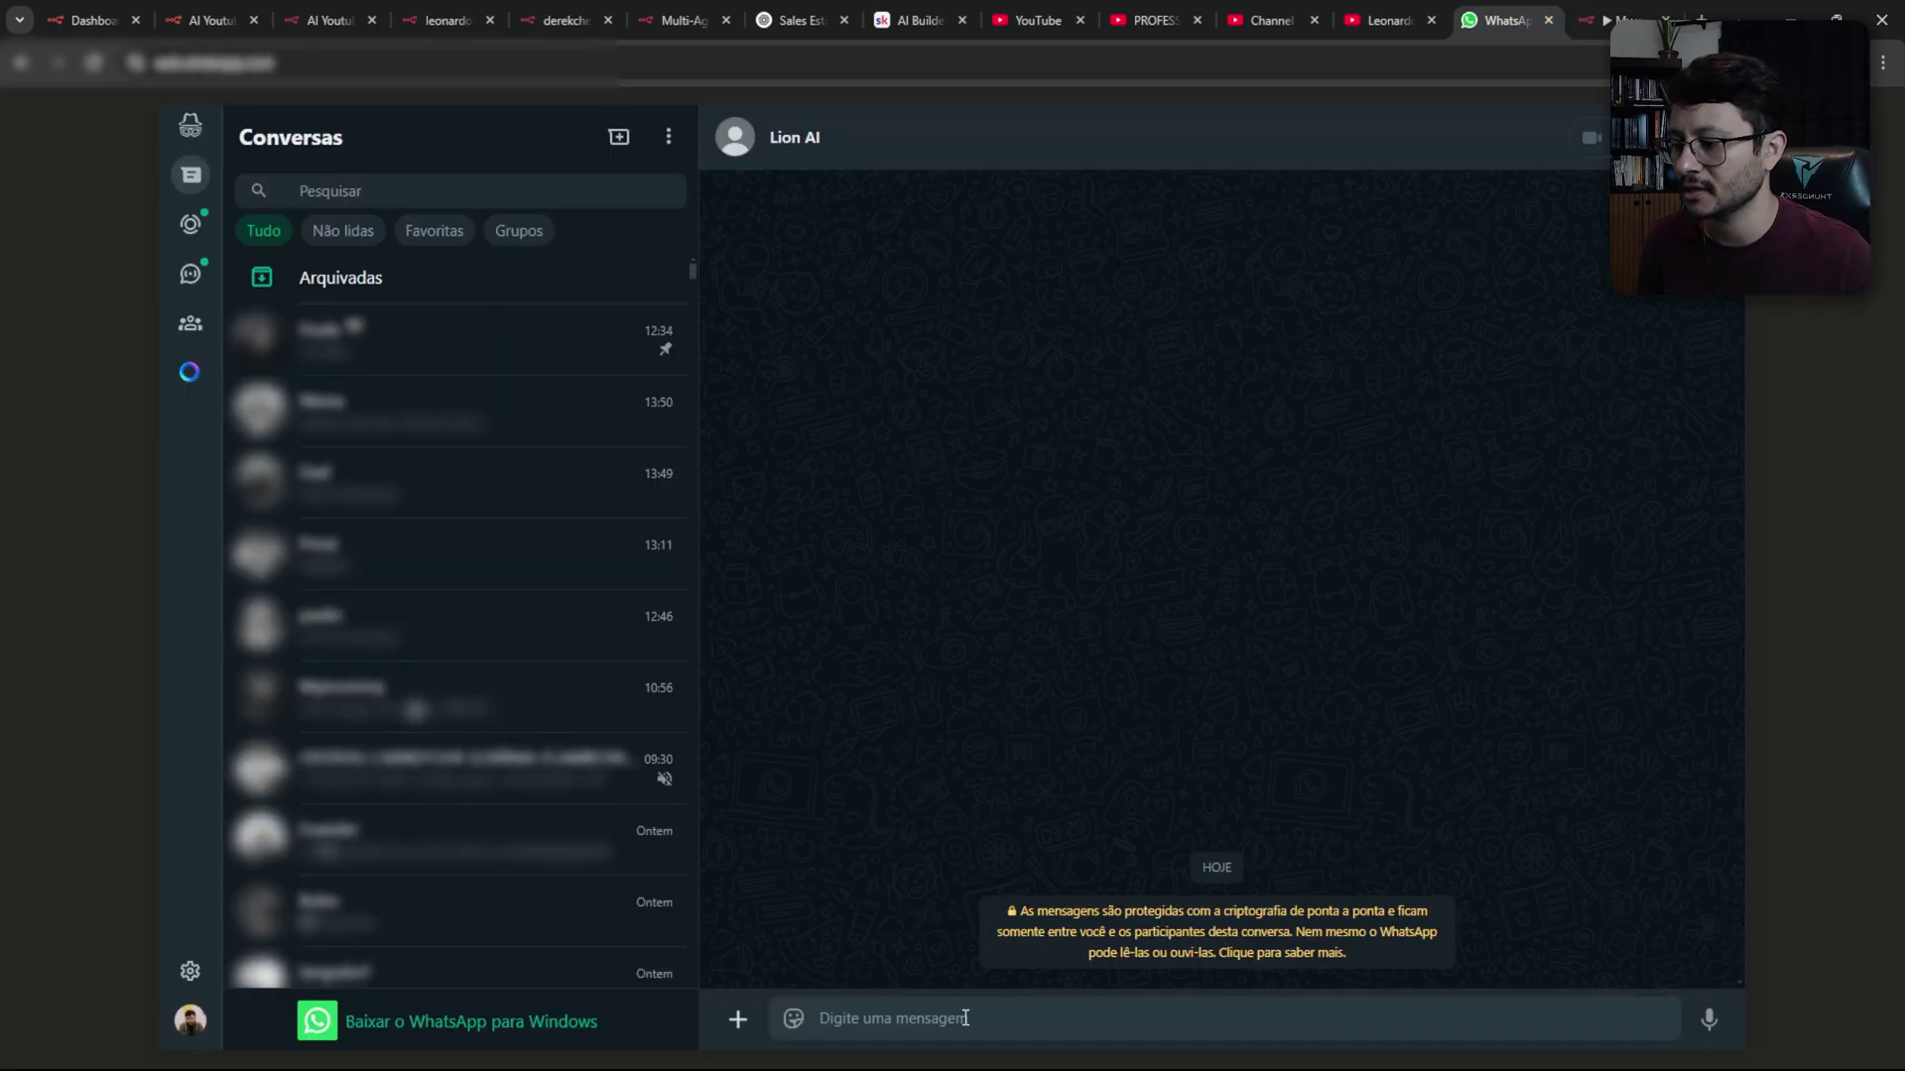
pyautogui.write('wha')
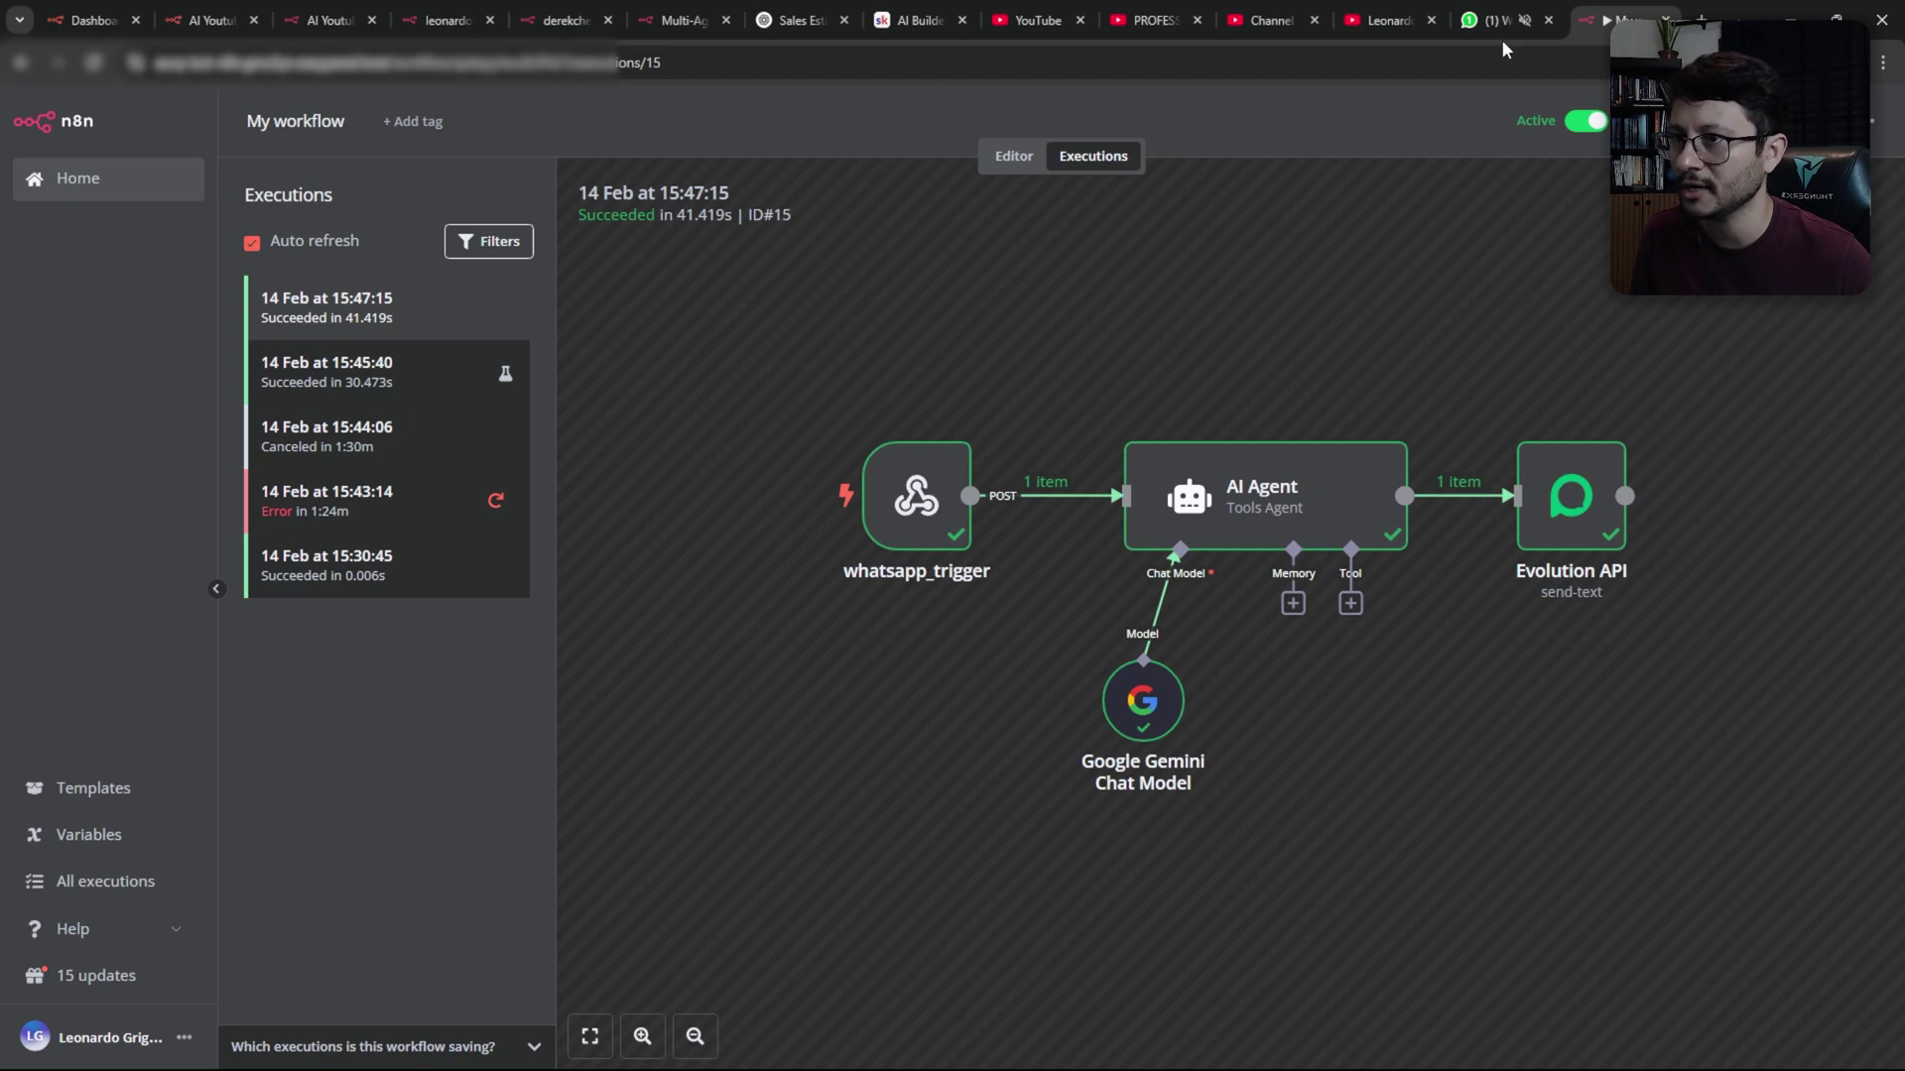
pyautogui.click(1499, 22)
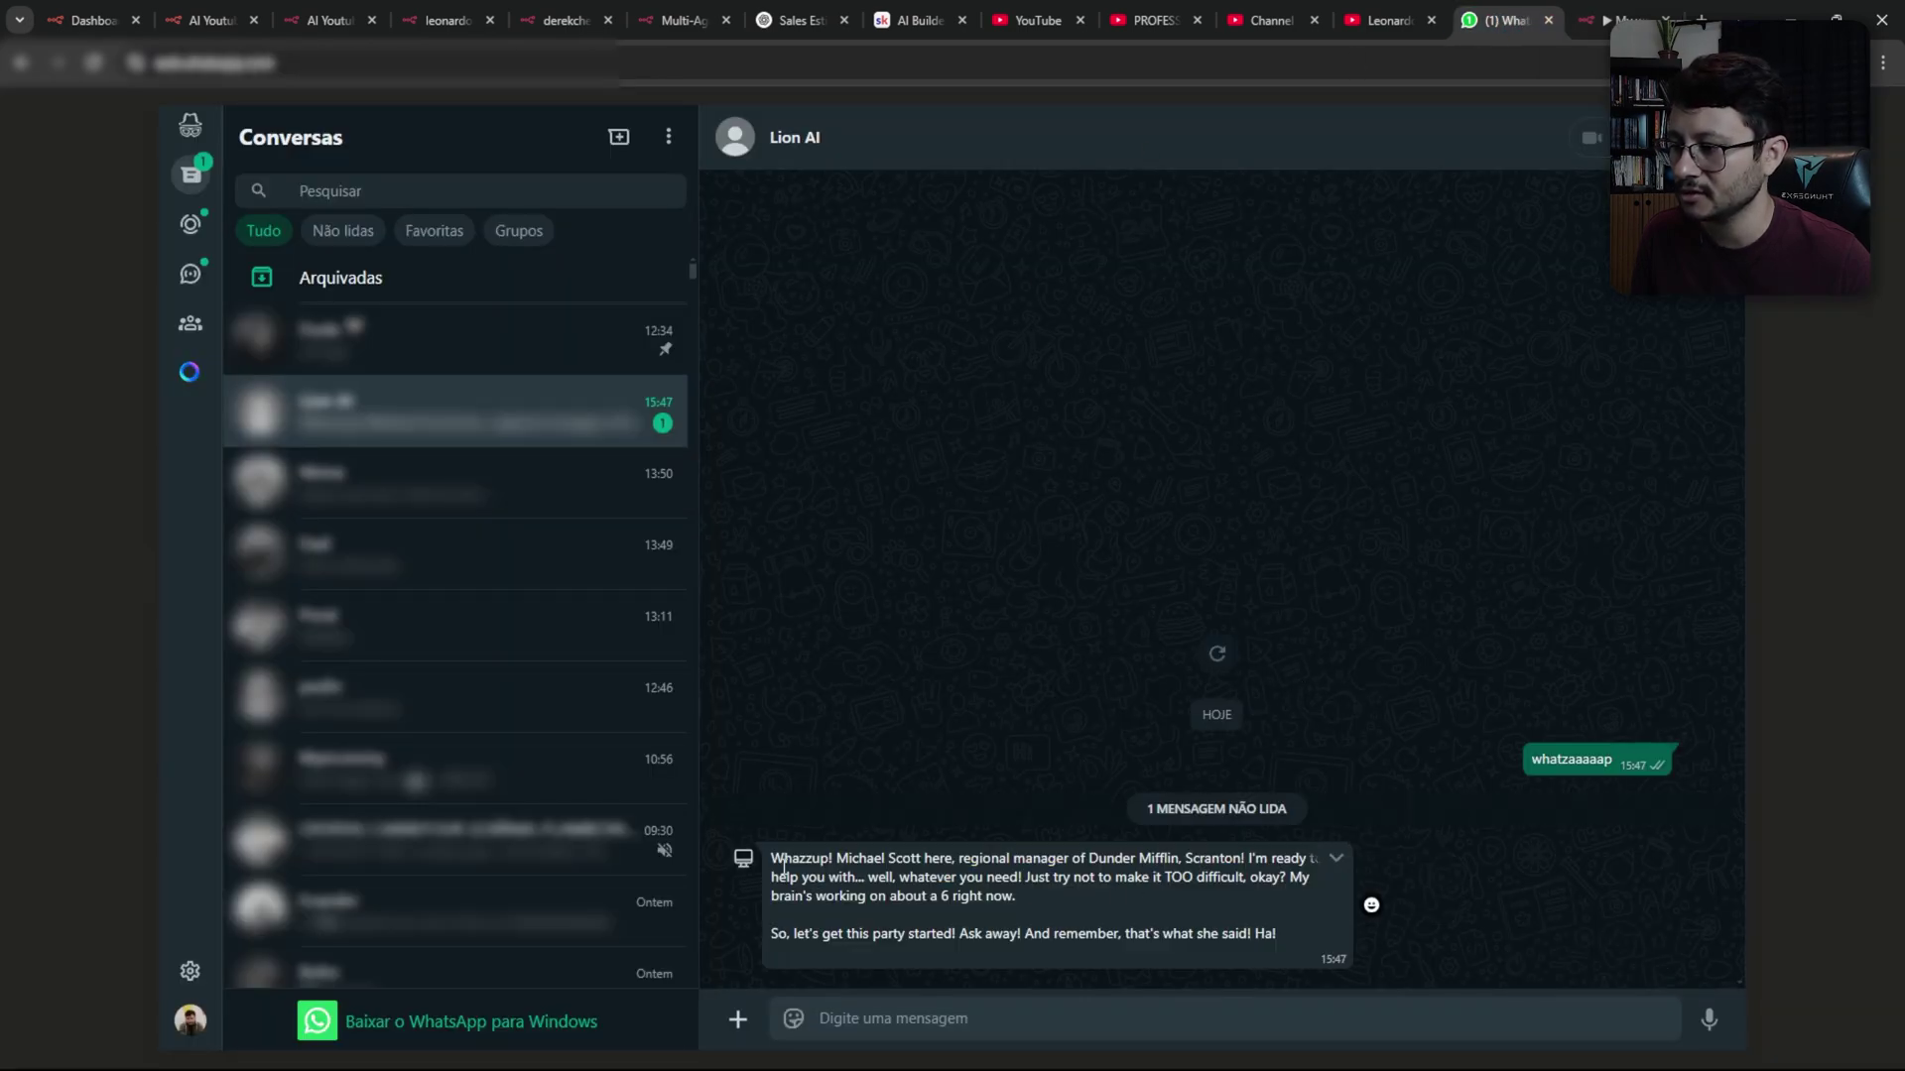
pyautogui.moveTo(776, 869); pyautogui.dragTo(1114, 875)
pyautogui.hotkey('ctrl', 'Tab')
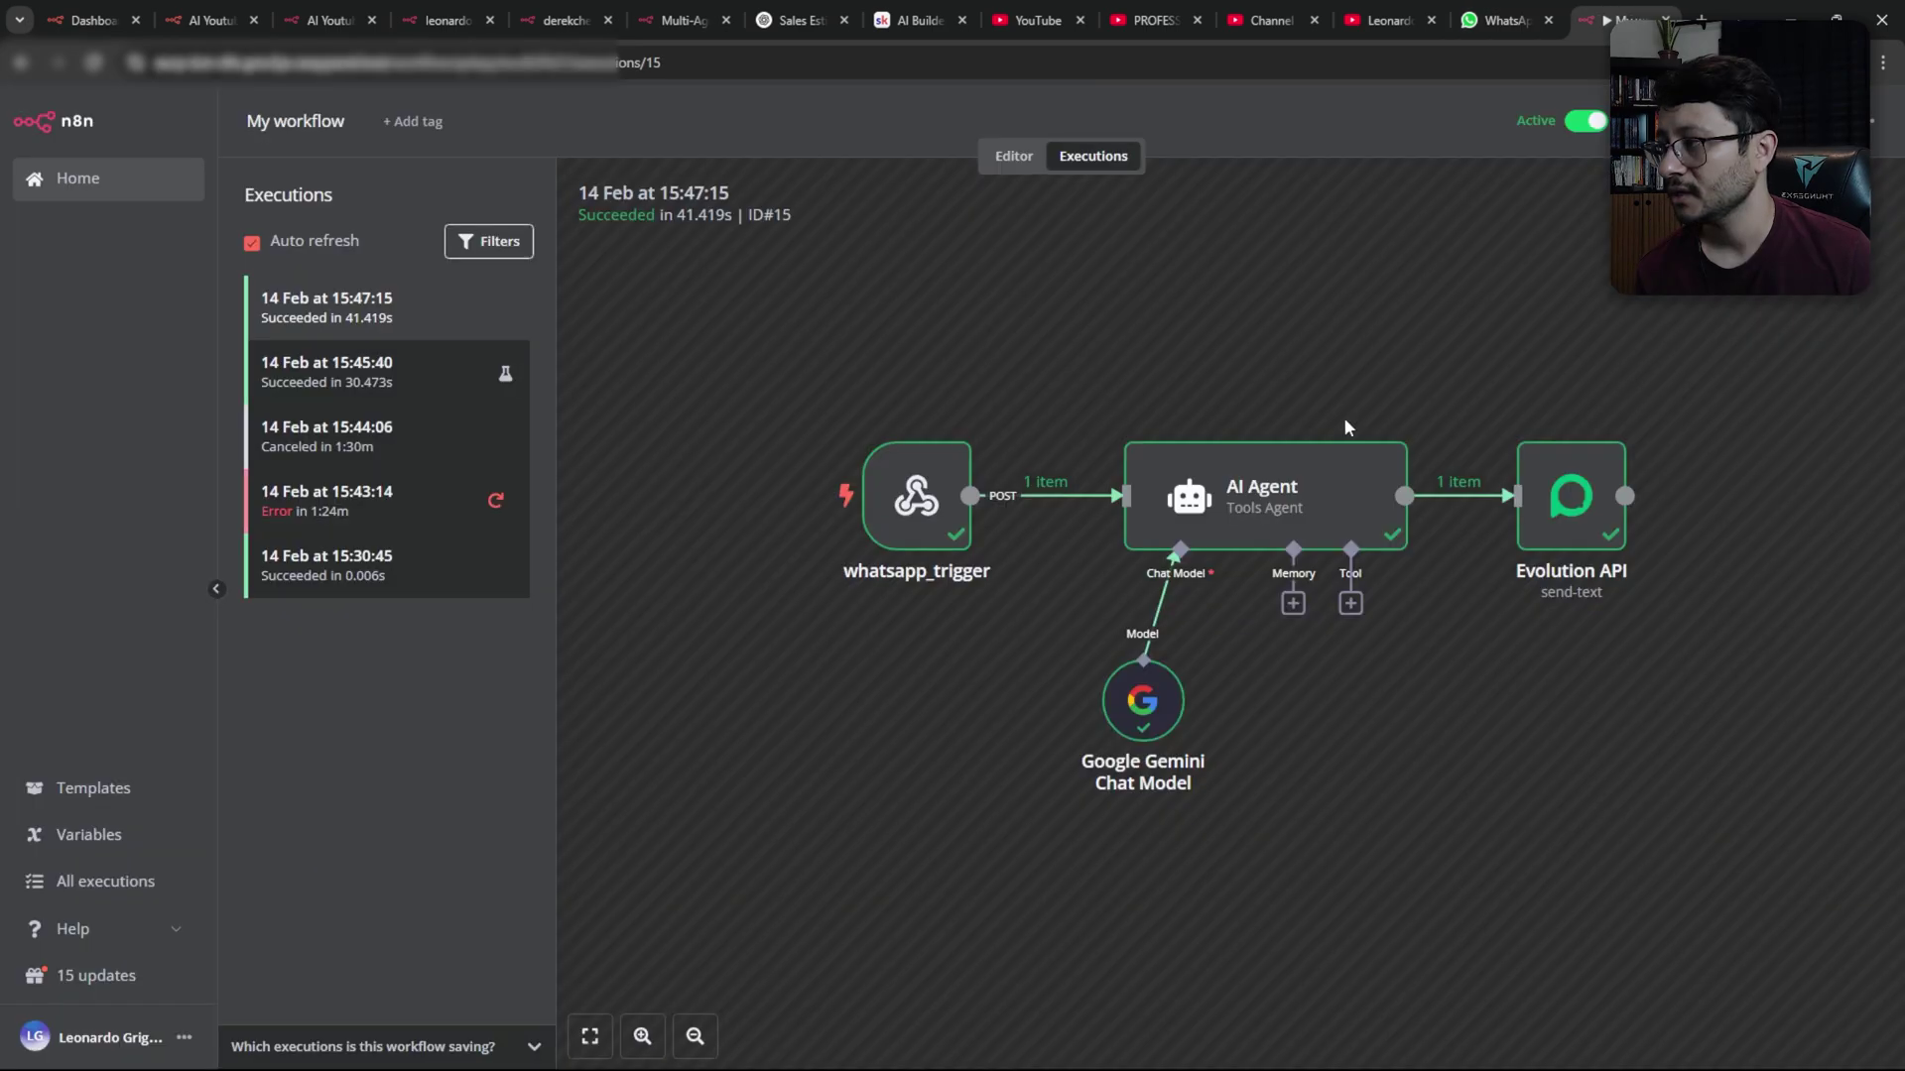
pyautogui.click(1017, 160)
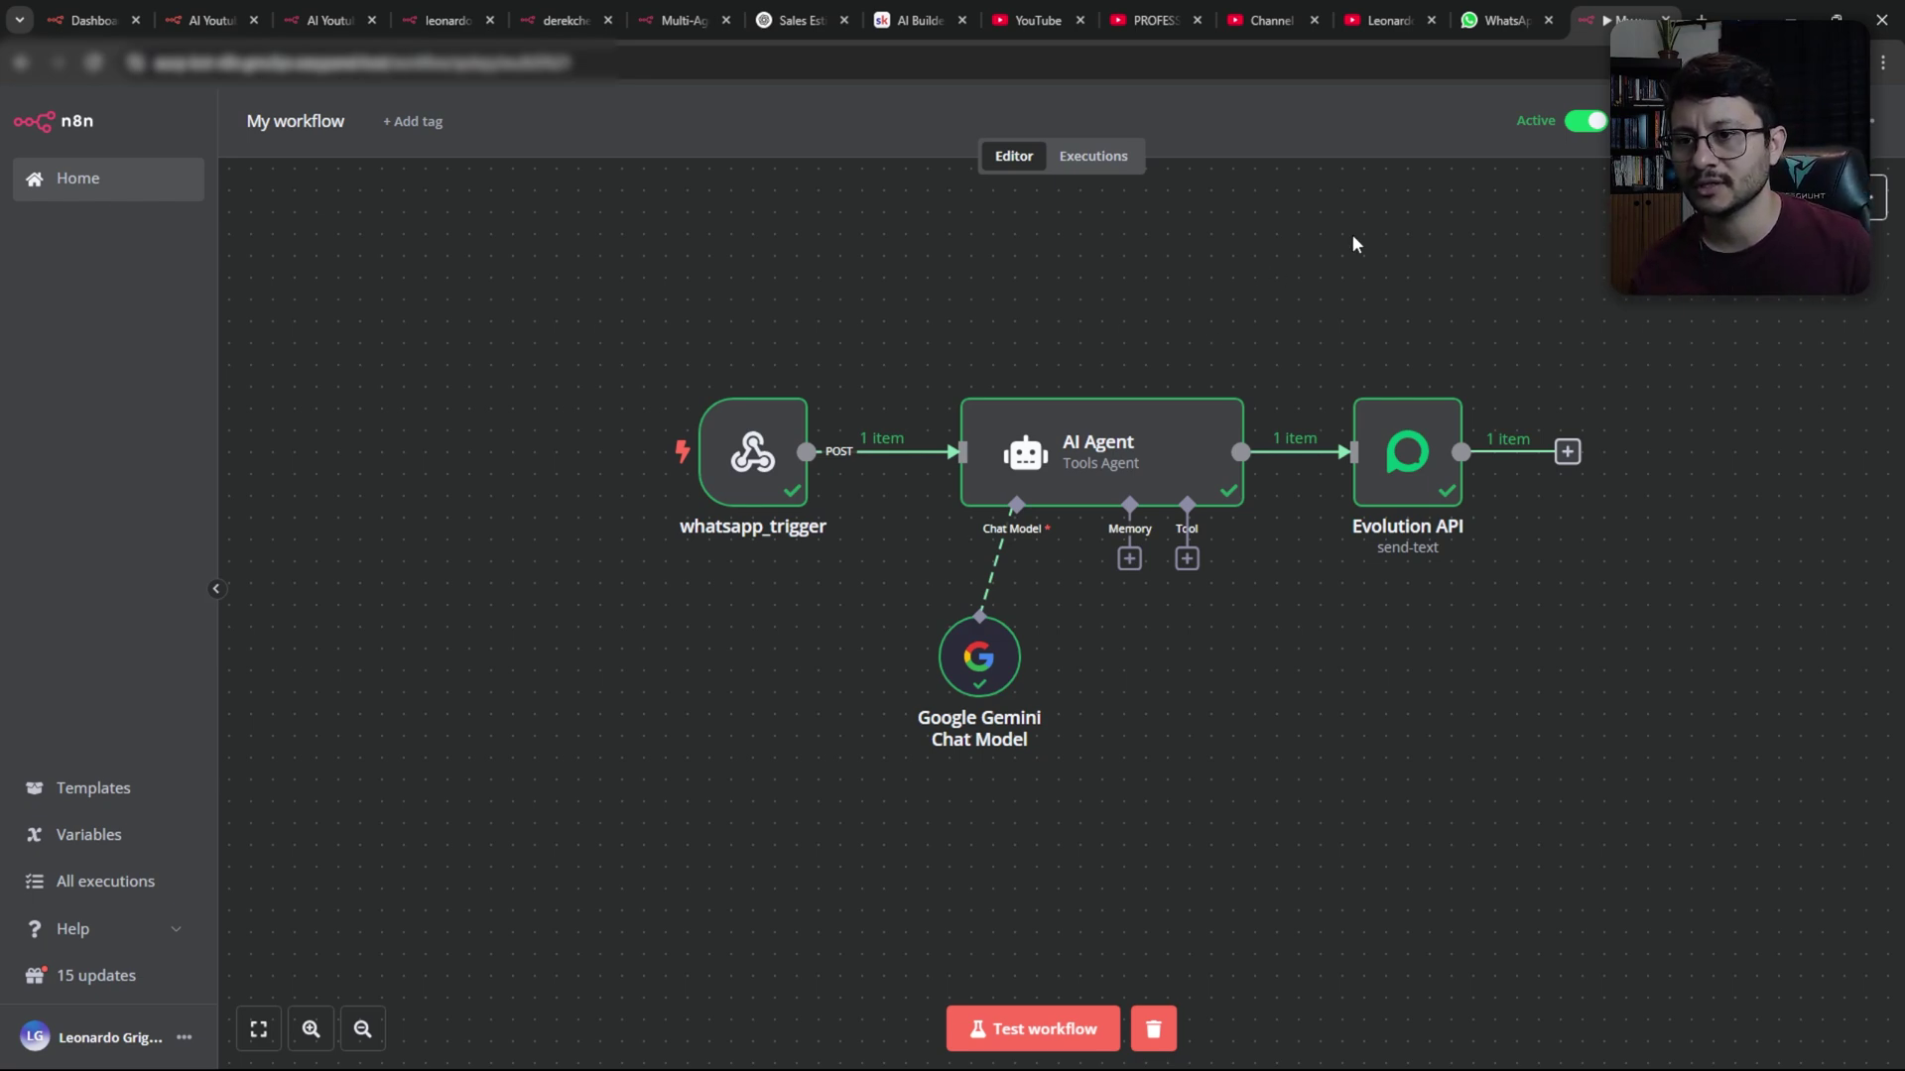
# Open the next-node panel and choose 'Action in an app'
pyautogui.press('Tab')
pyautogui.click(1664, 316)
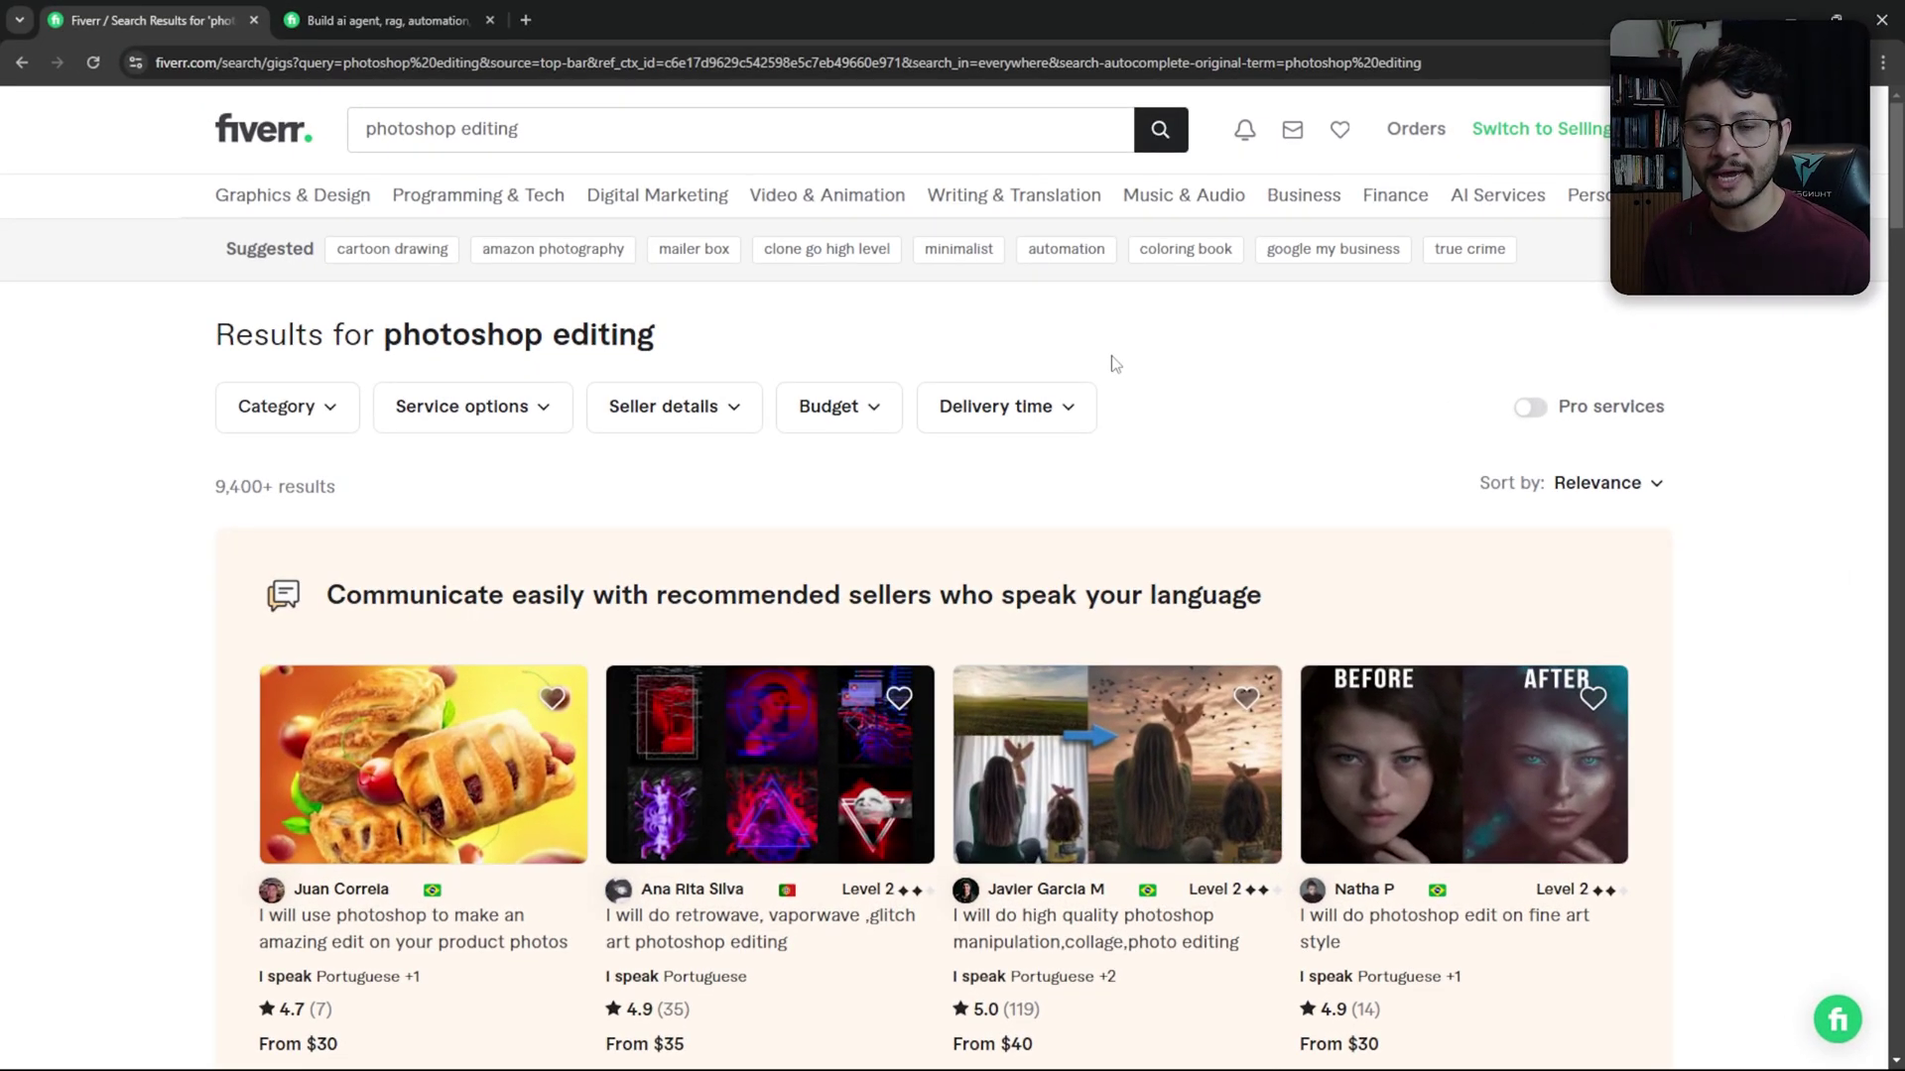
pyautogui.scroll(-2, 1111, 363)
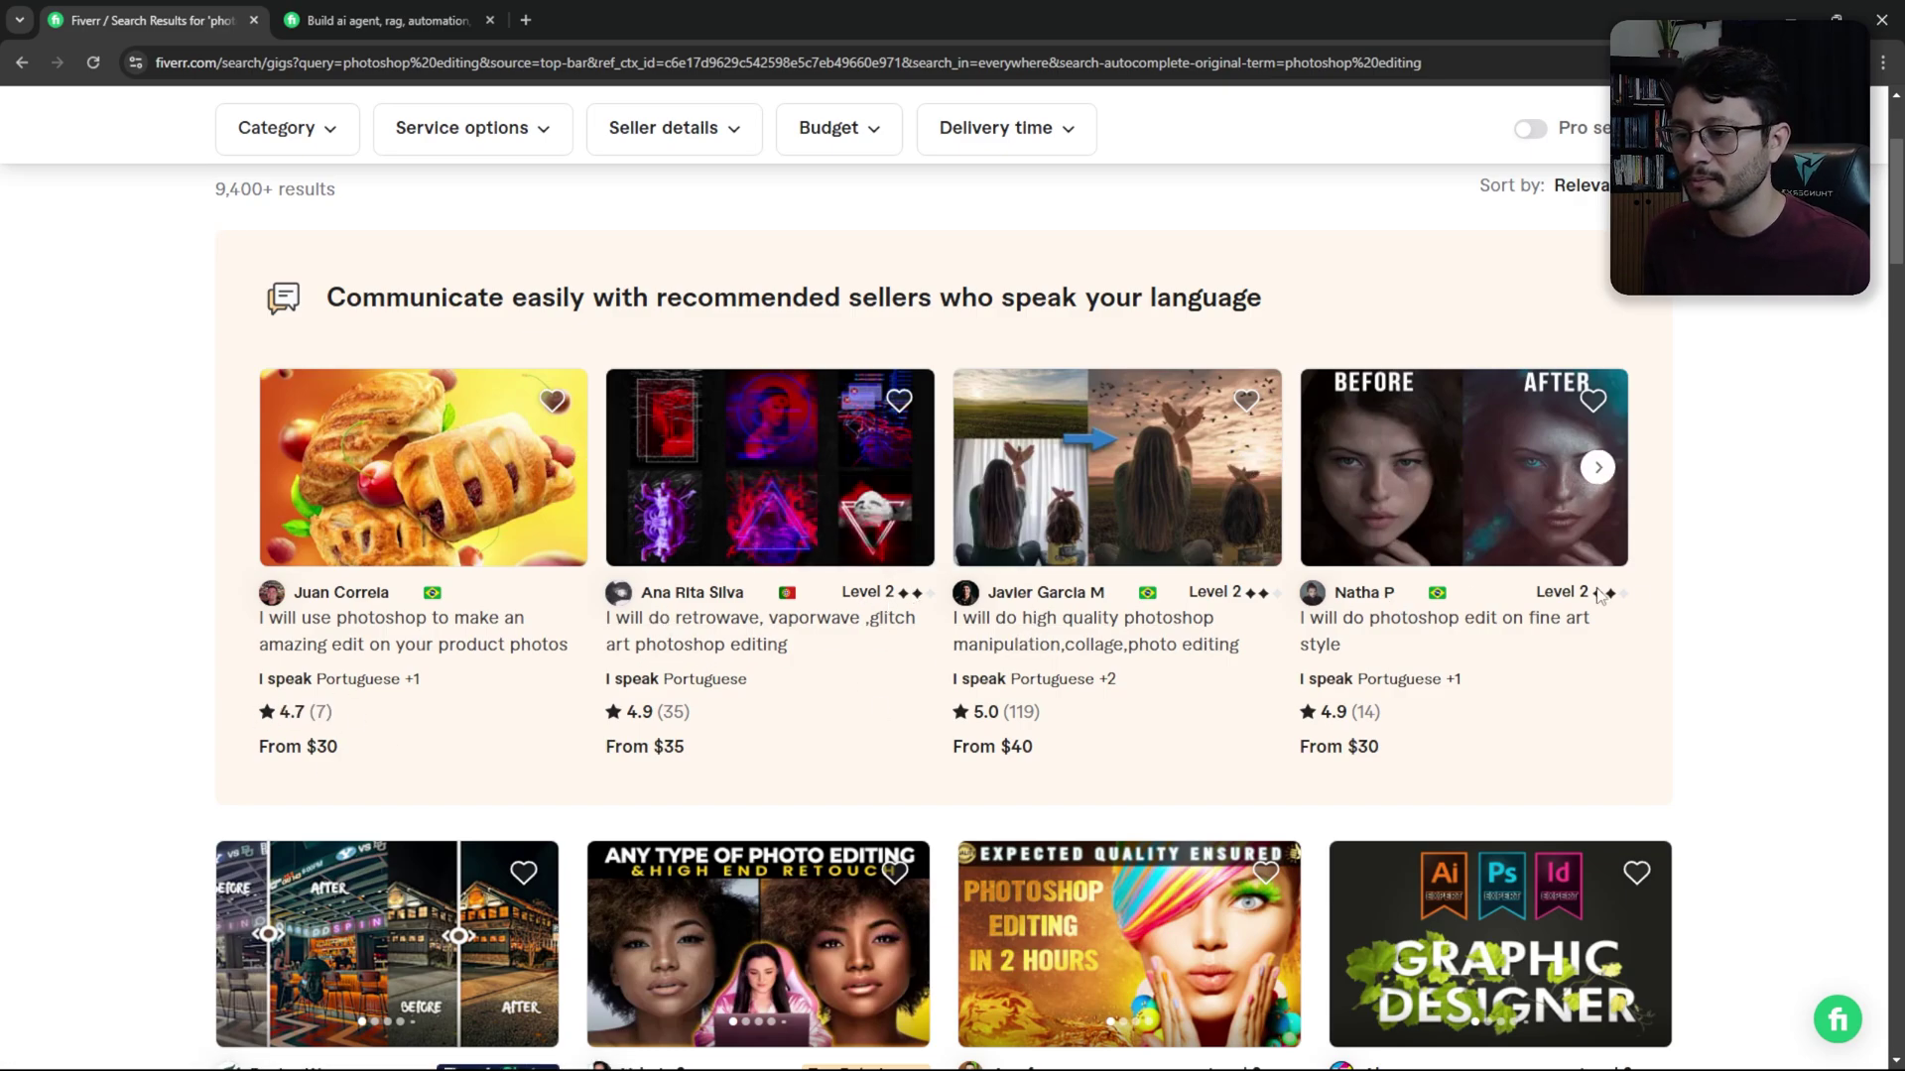
pyautogui.scroll(-5, 1102, 760)
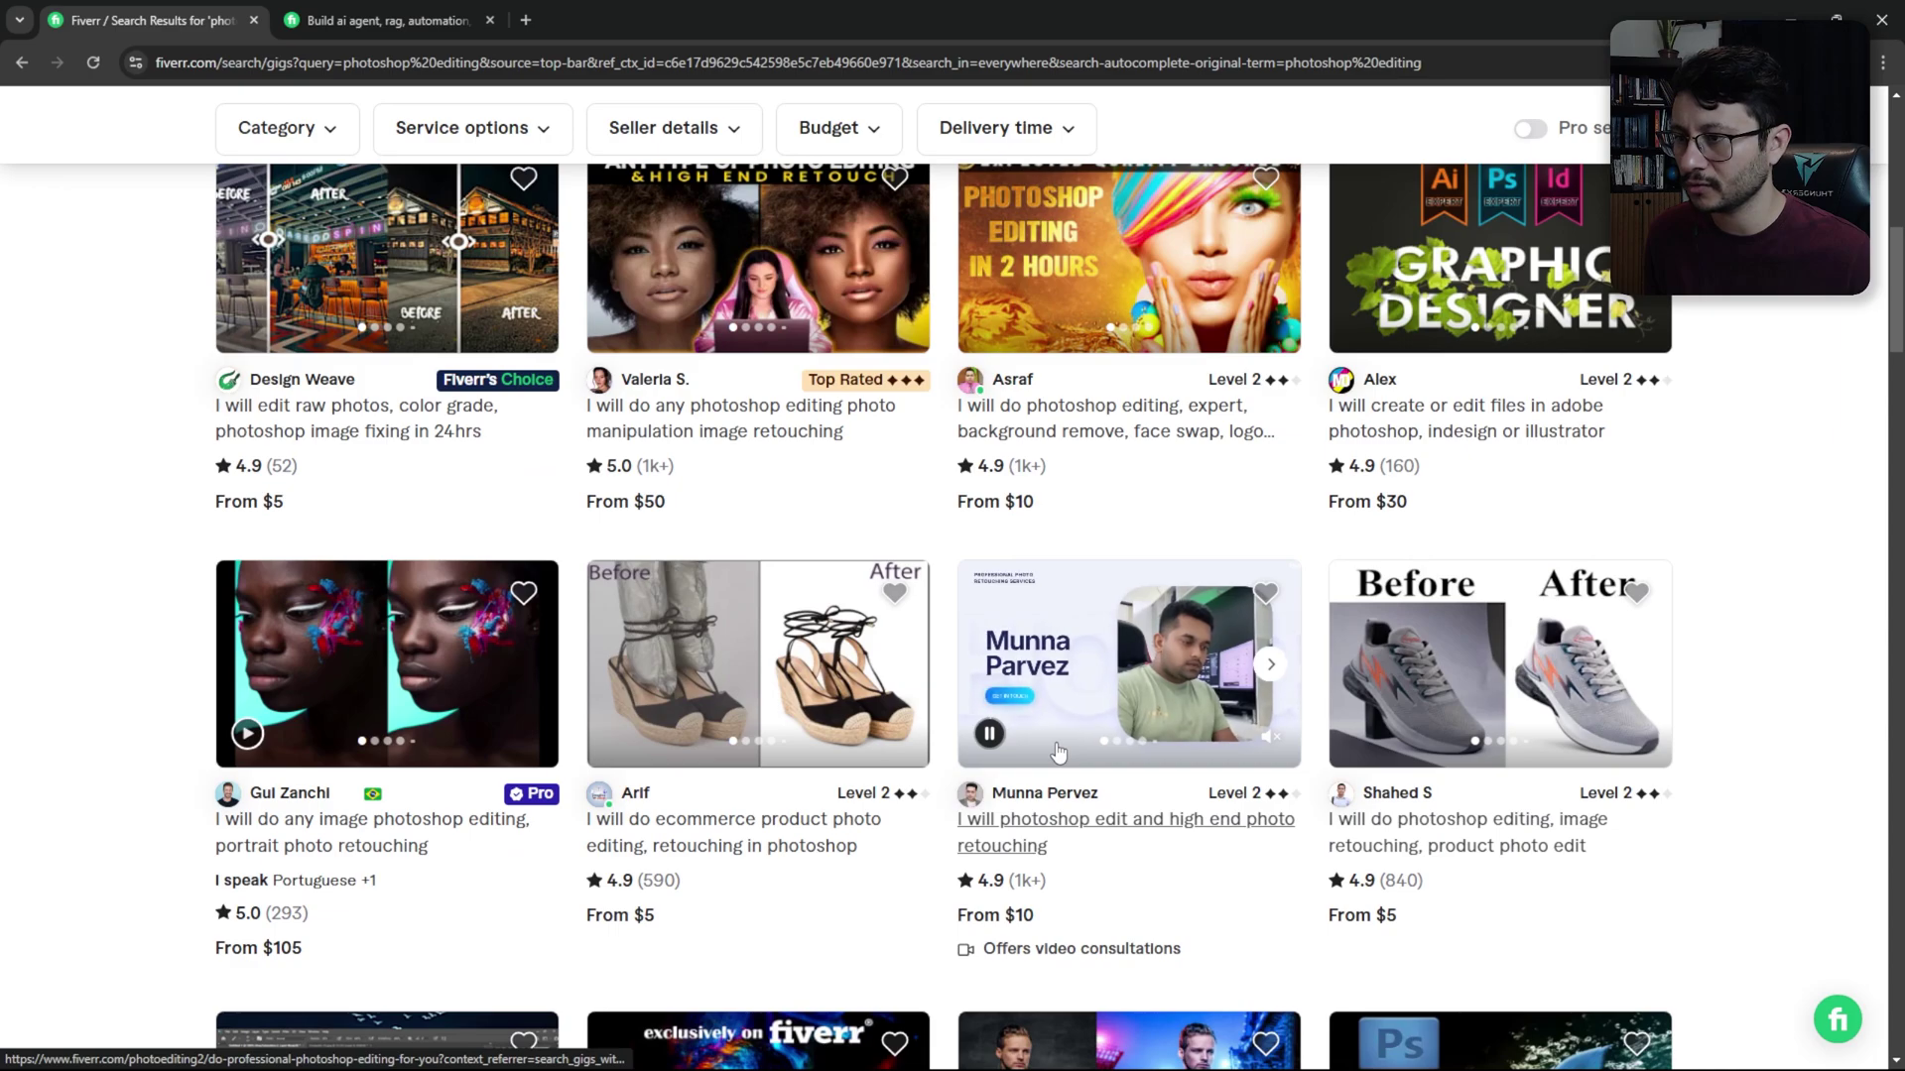
pyautogui.scroll(-2, 1059, 753)
pyautogui.scroll(2, 1058, 753)
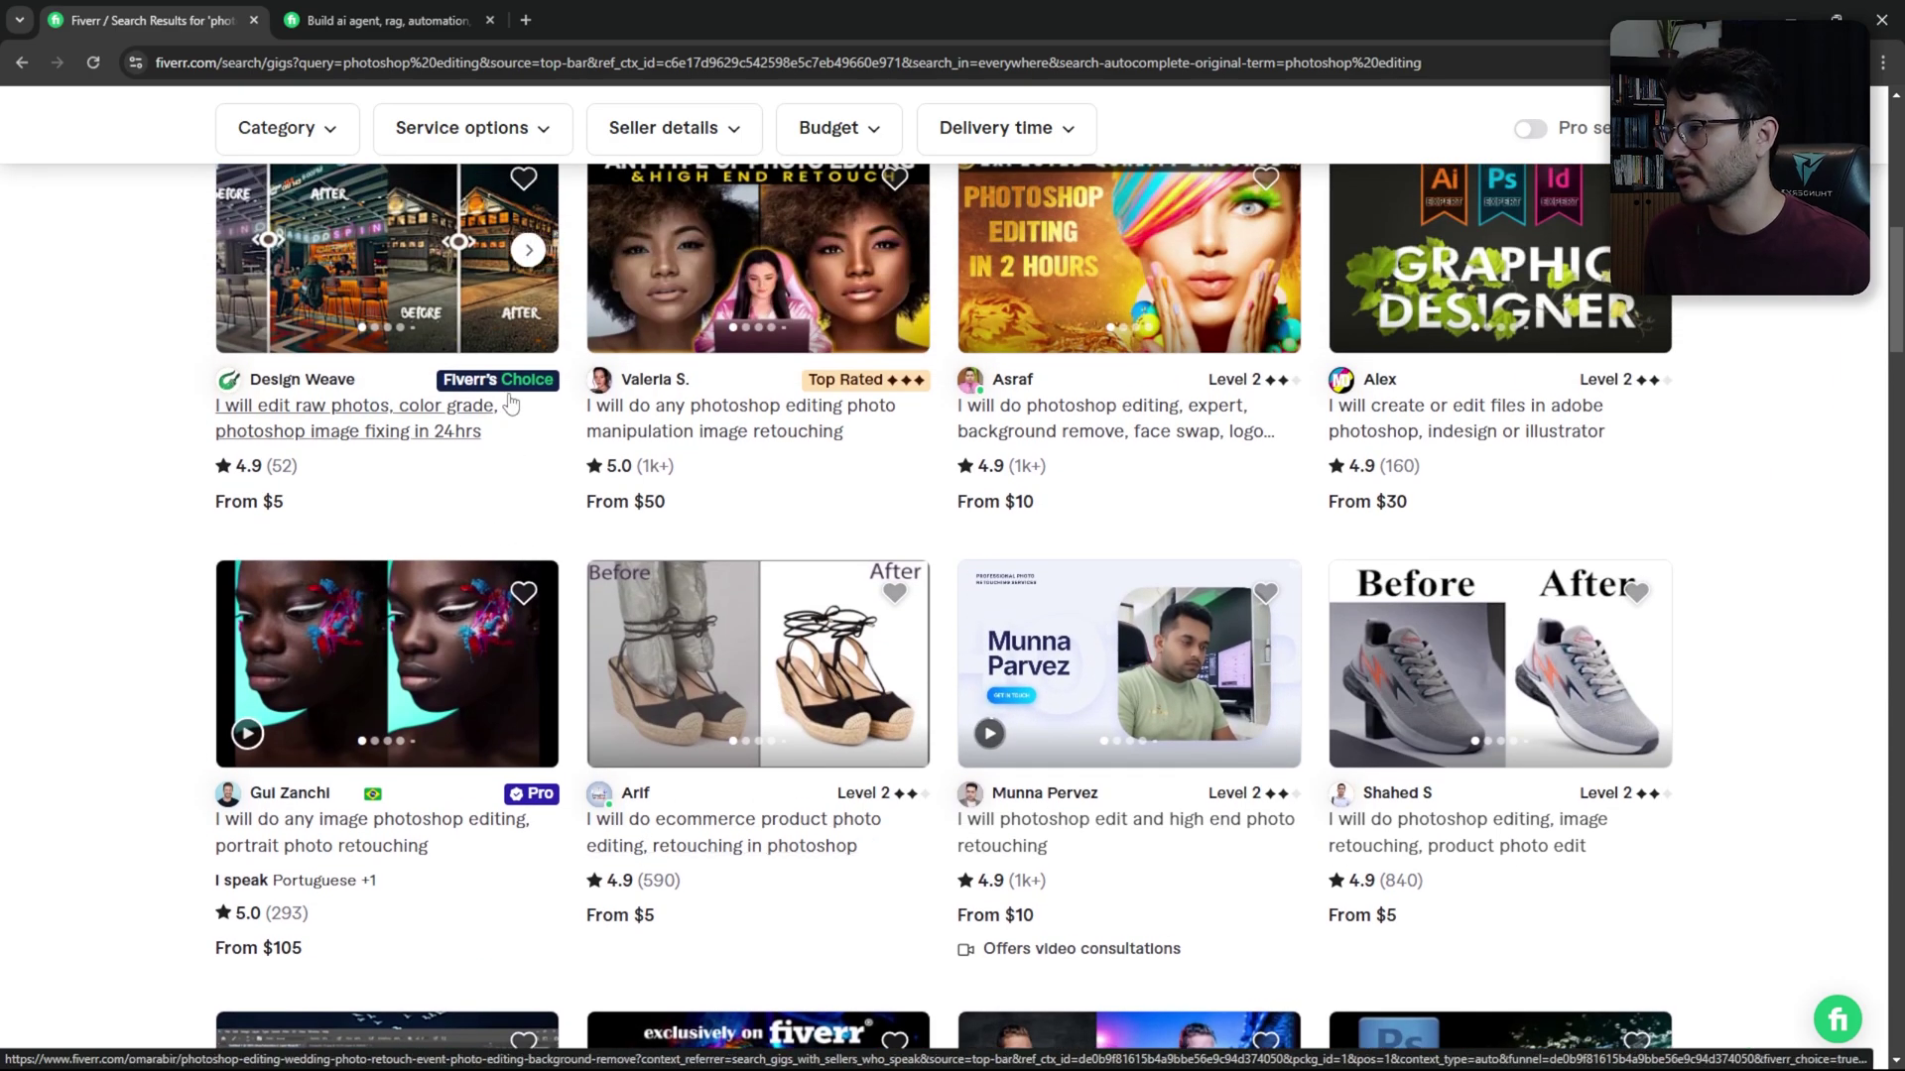
pyautogui.scroll(5, 851, 384)
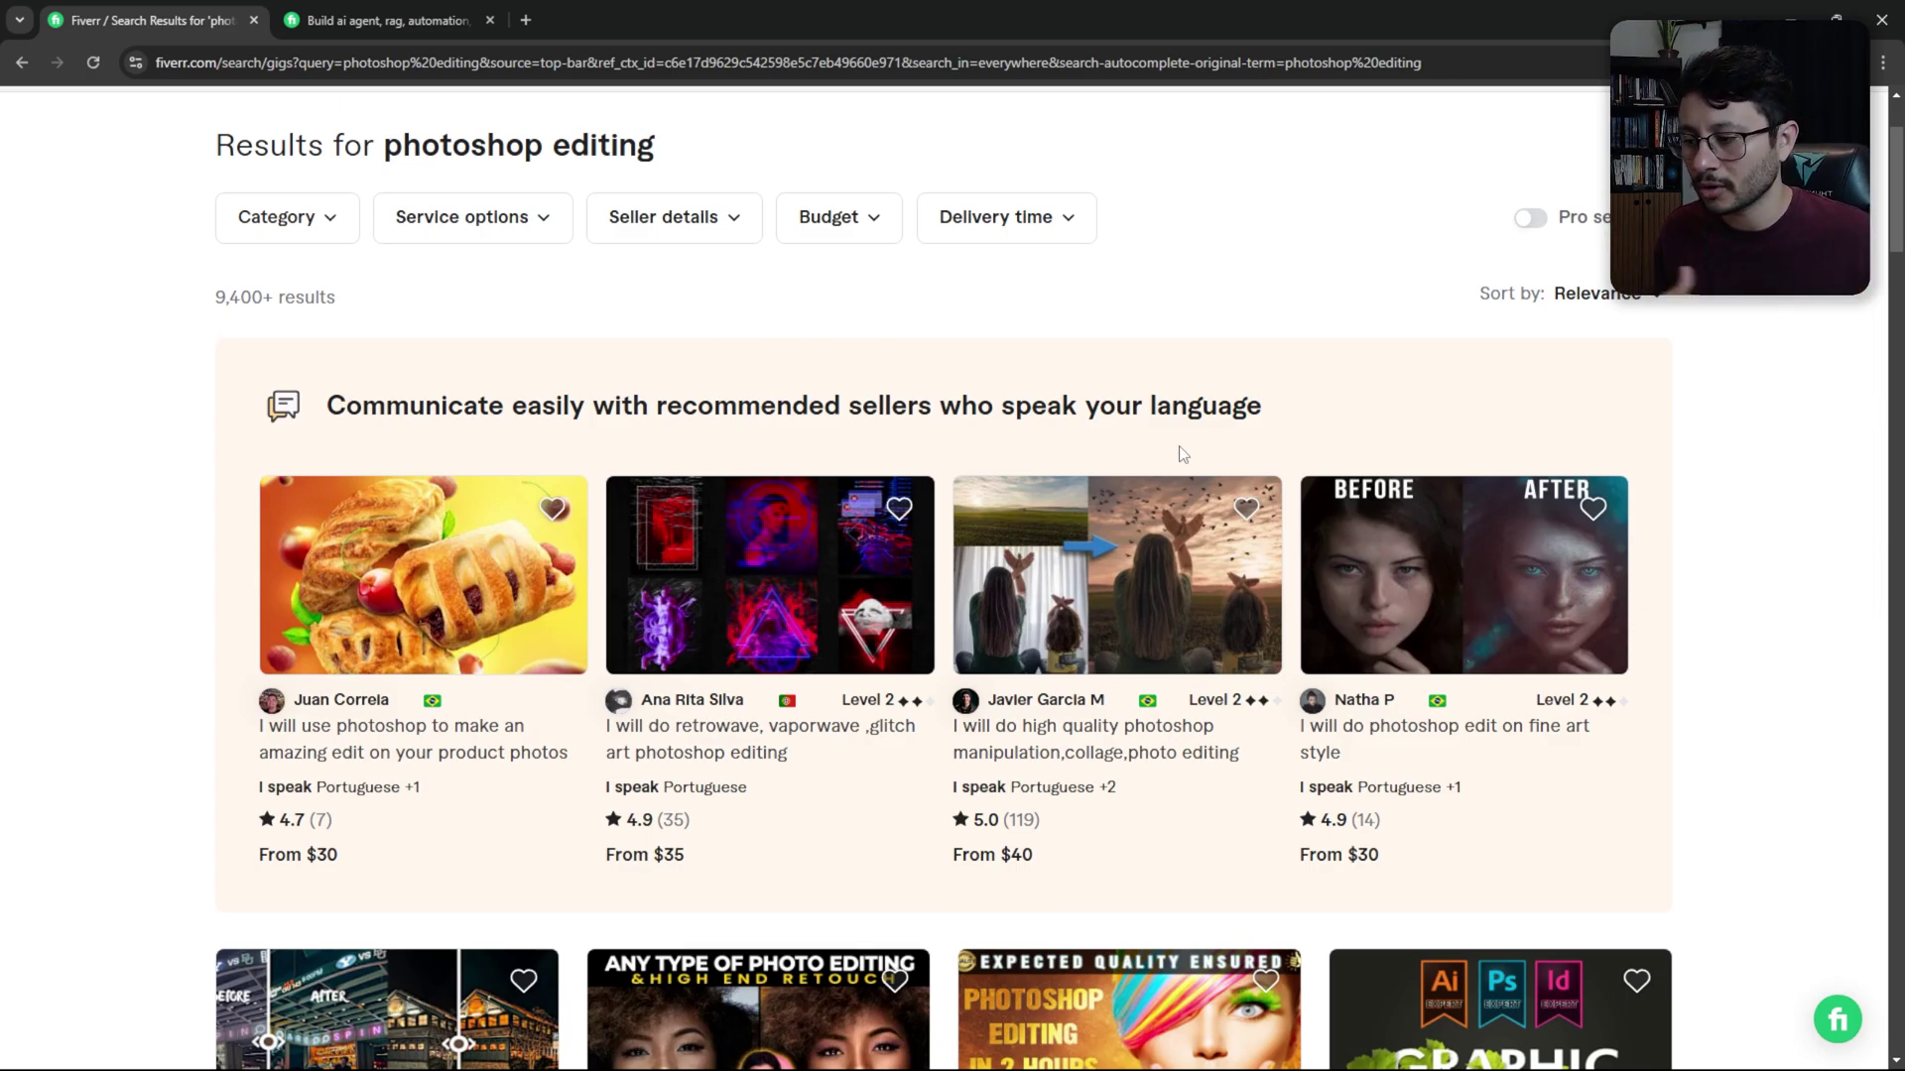
pyautogui.scroll(2, 1383, 353)
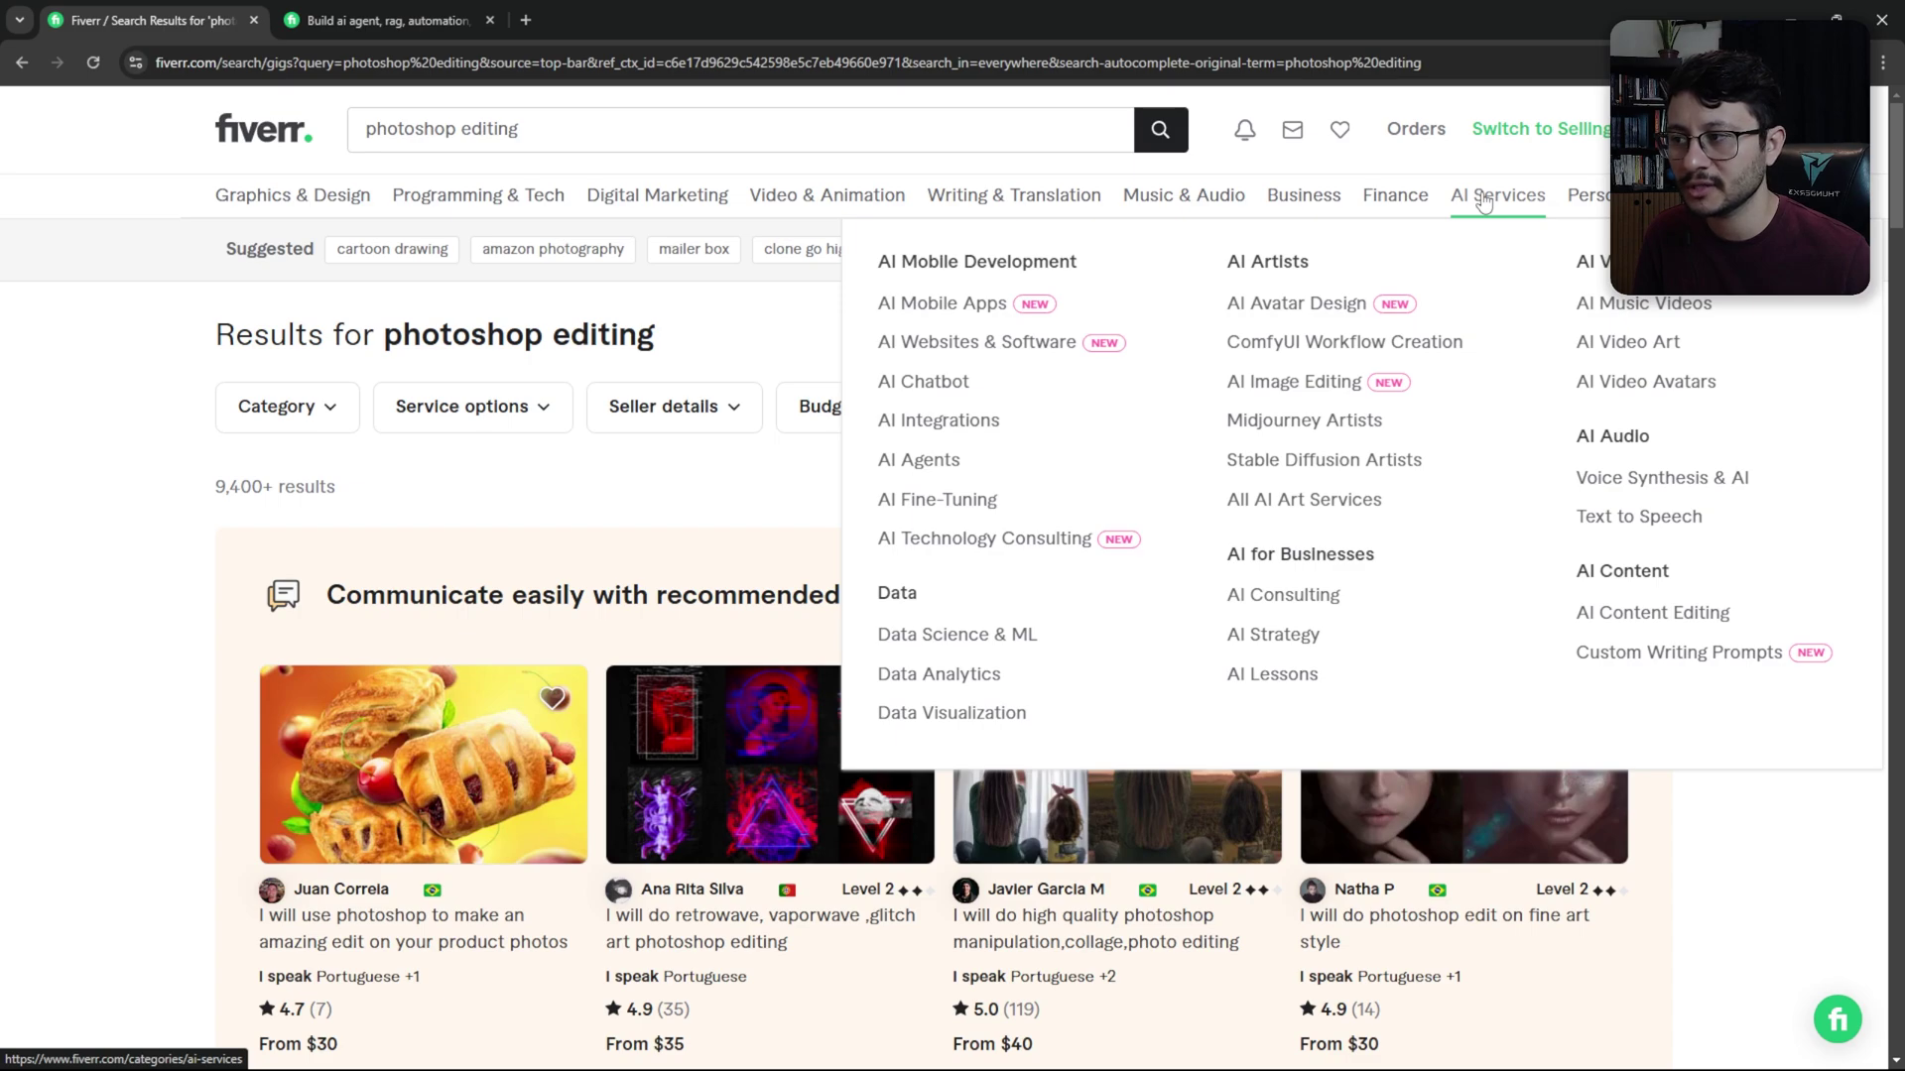
pyautogui.moveTo(1497, 195)
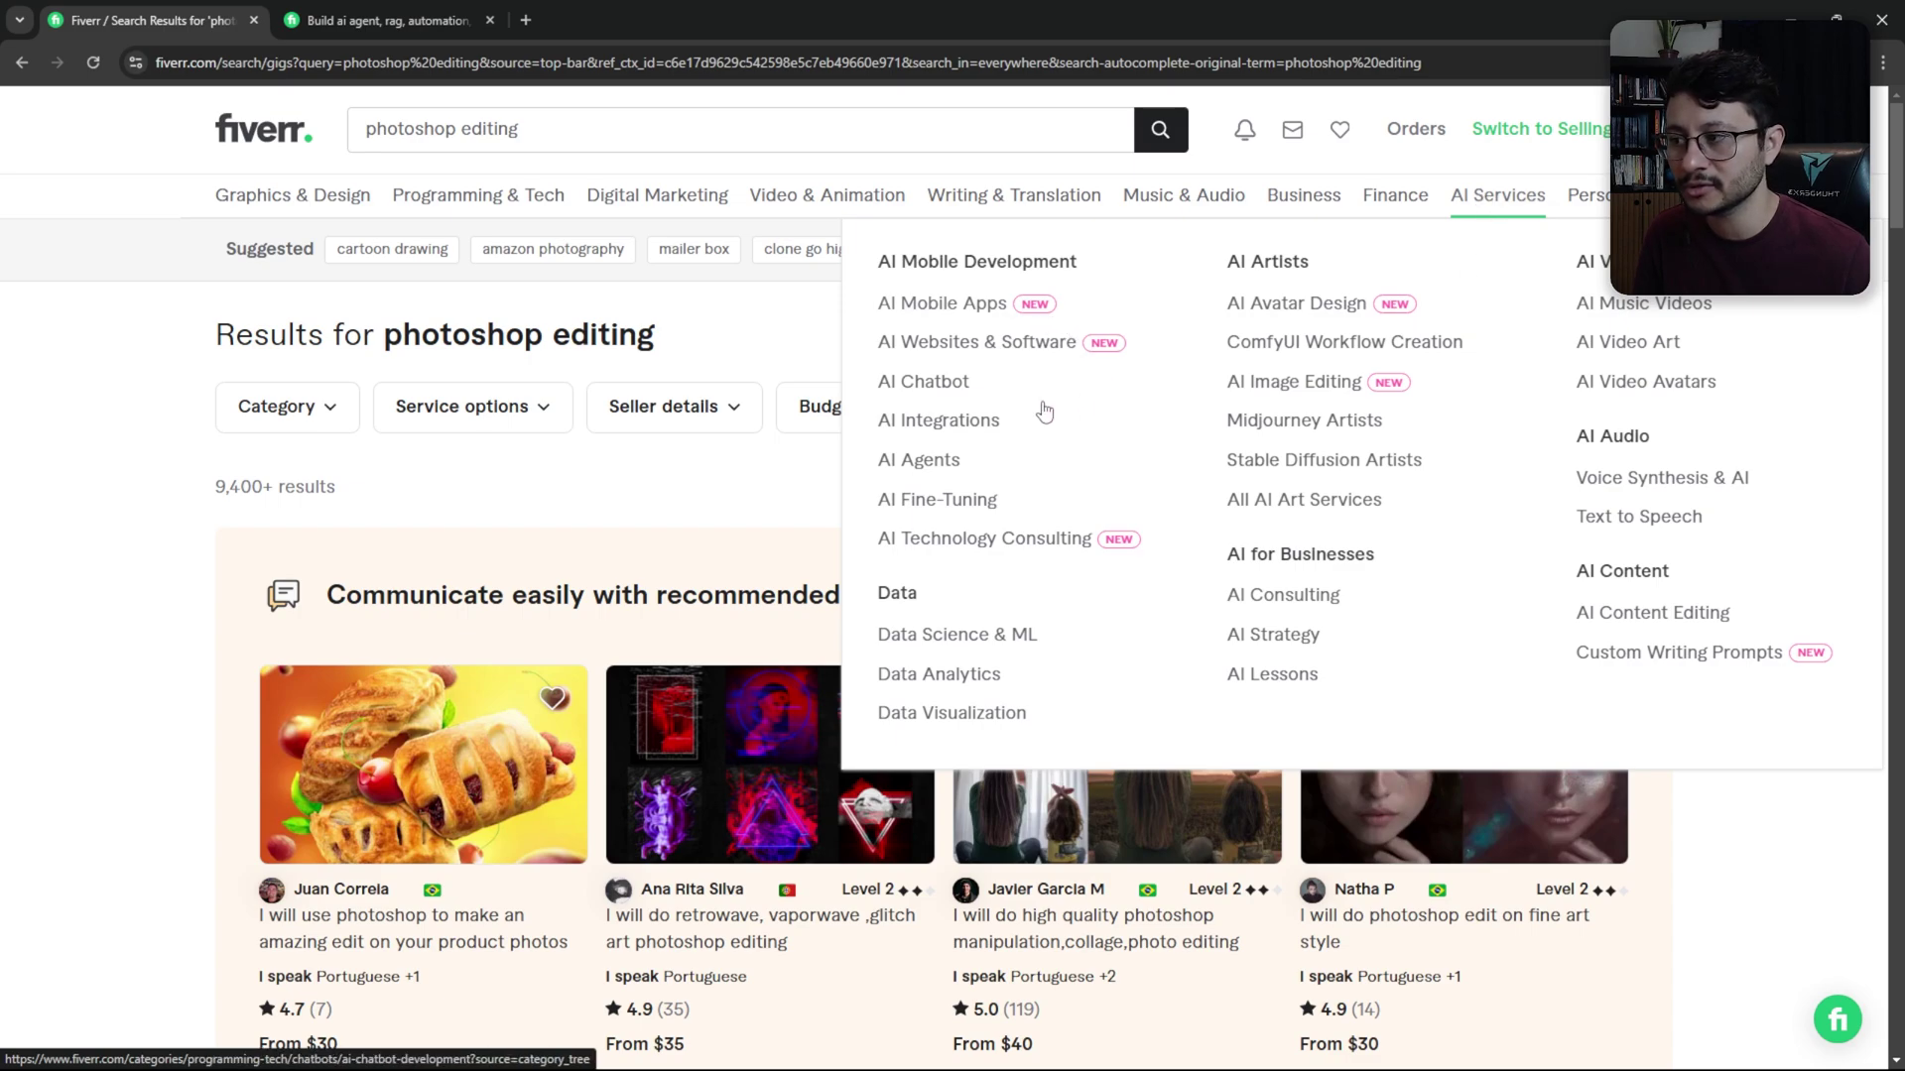
pyautogui.hscroll(2, 1007, 408)
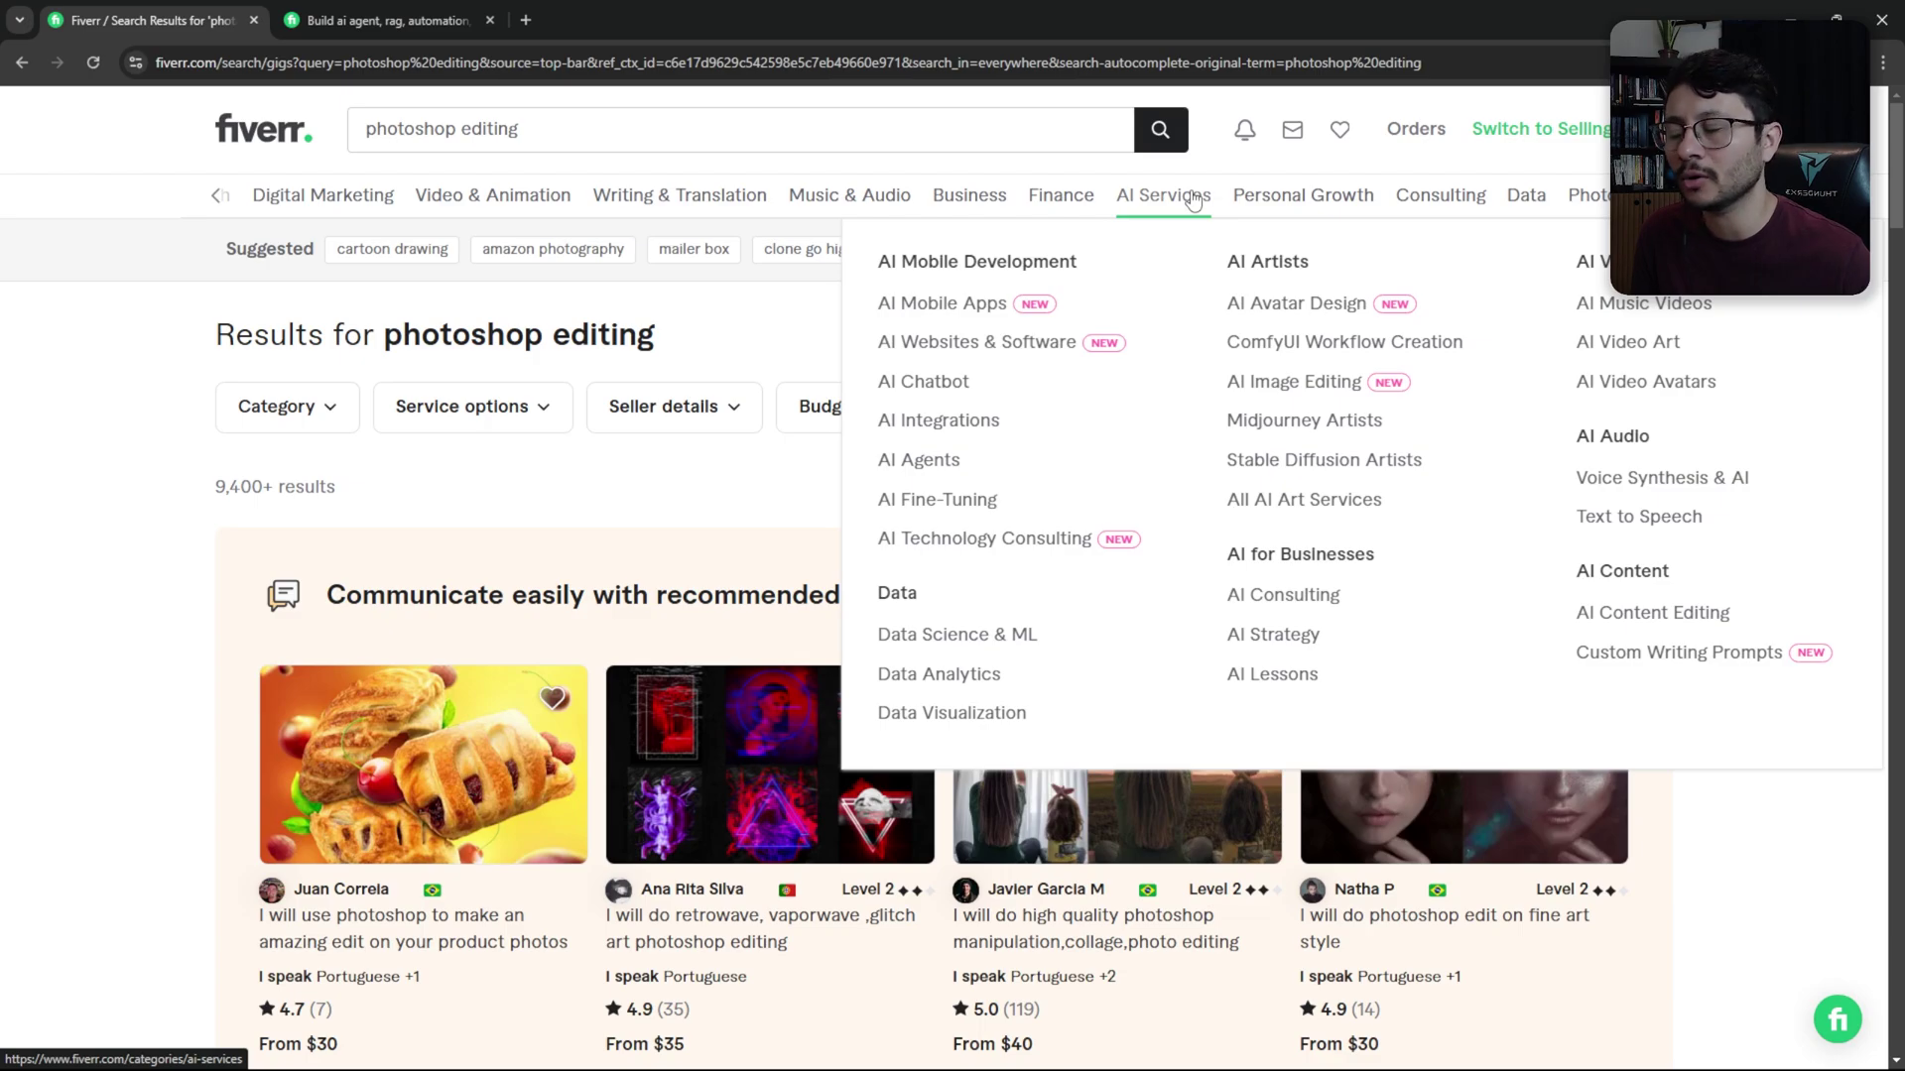
pyautogui.hscroll(-2, 502, 195)
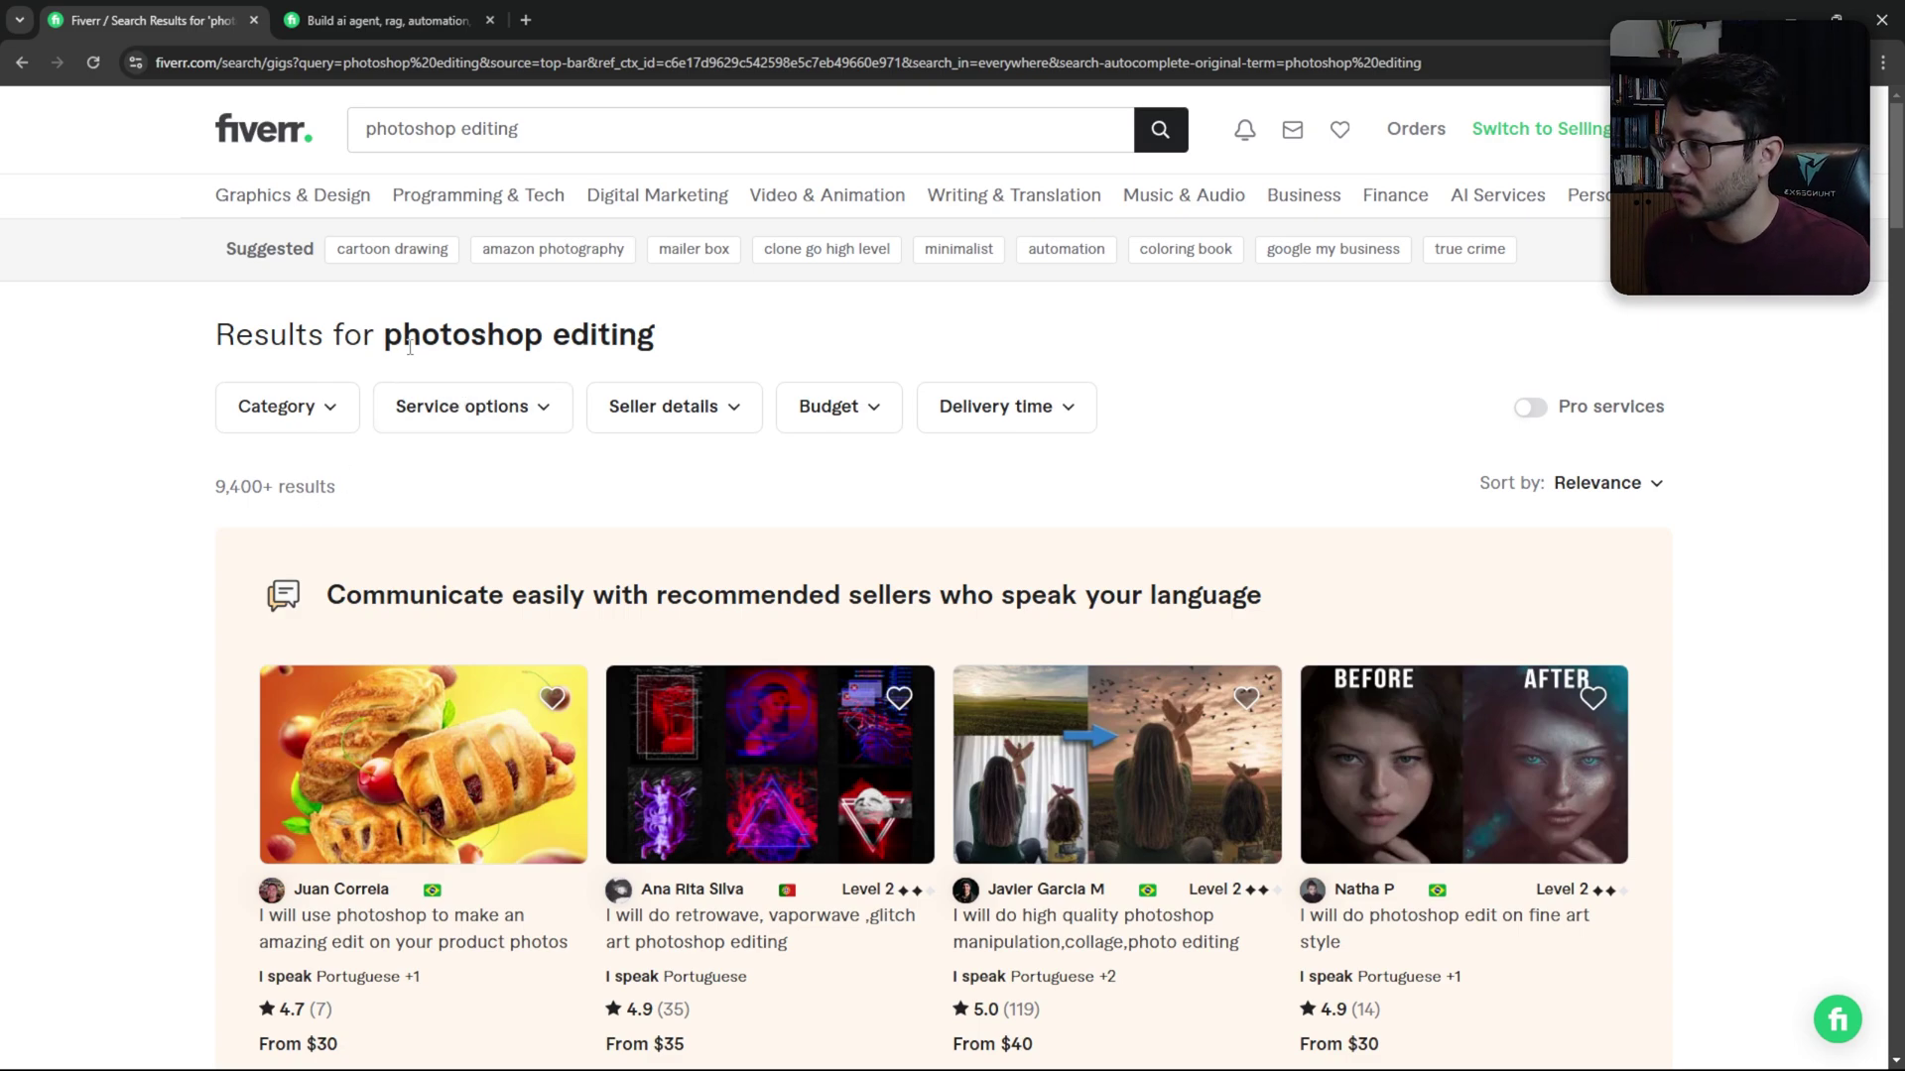
# Search Fiverr for 'premiere pro' gigs
pyautogui.moveTo(381, 336); pyautogui.dragTo(728, 356)
pyautogui.click(205, 507)
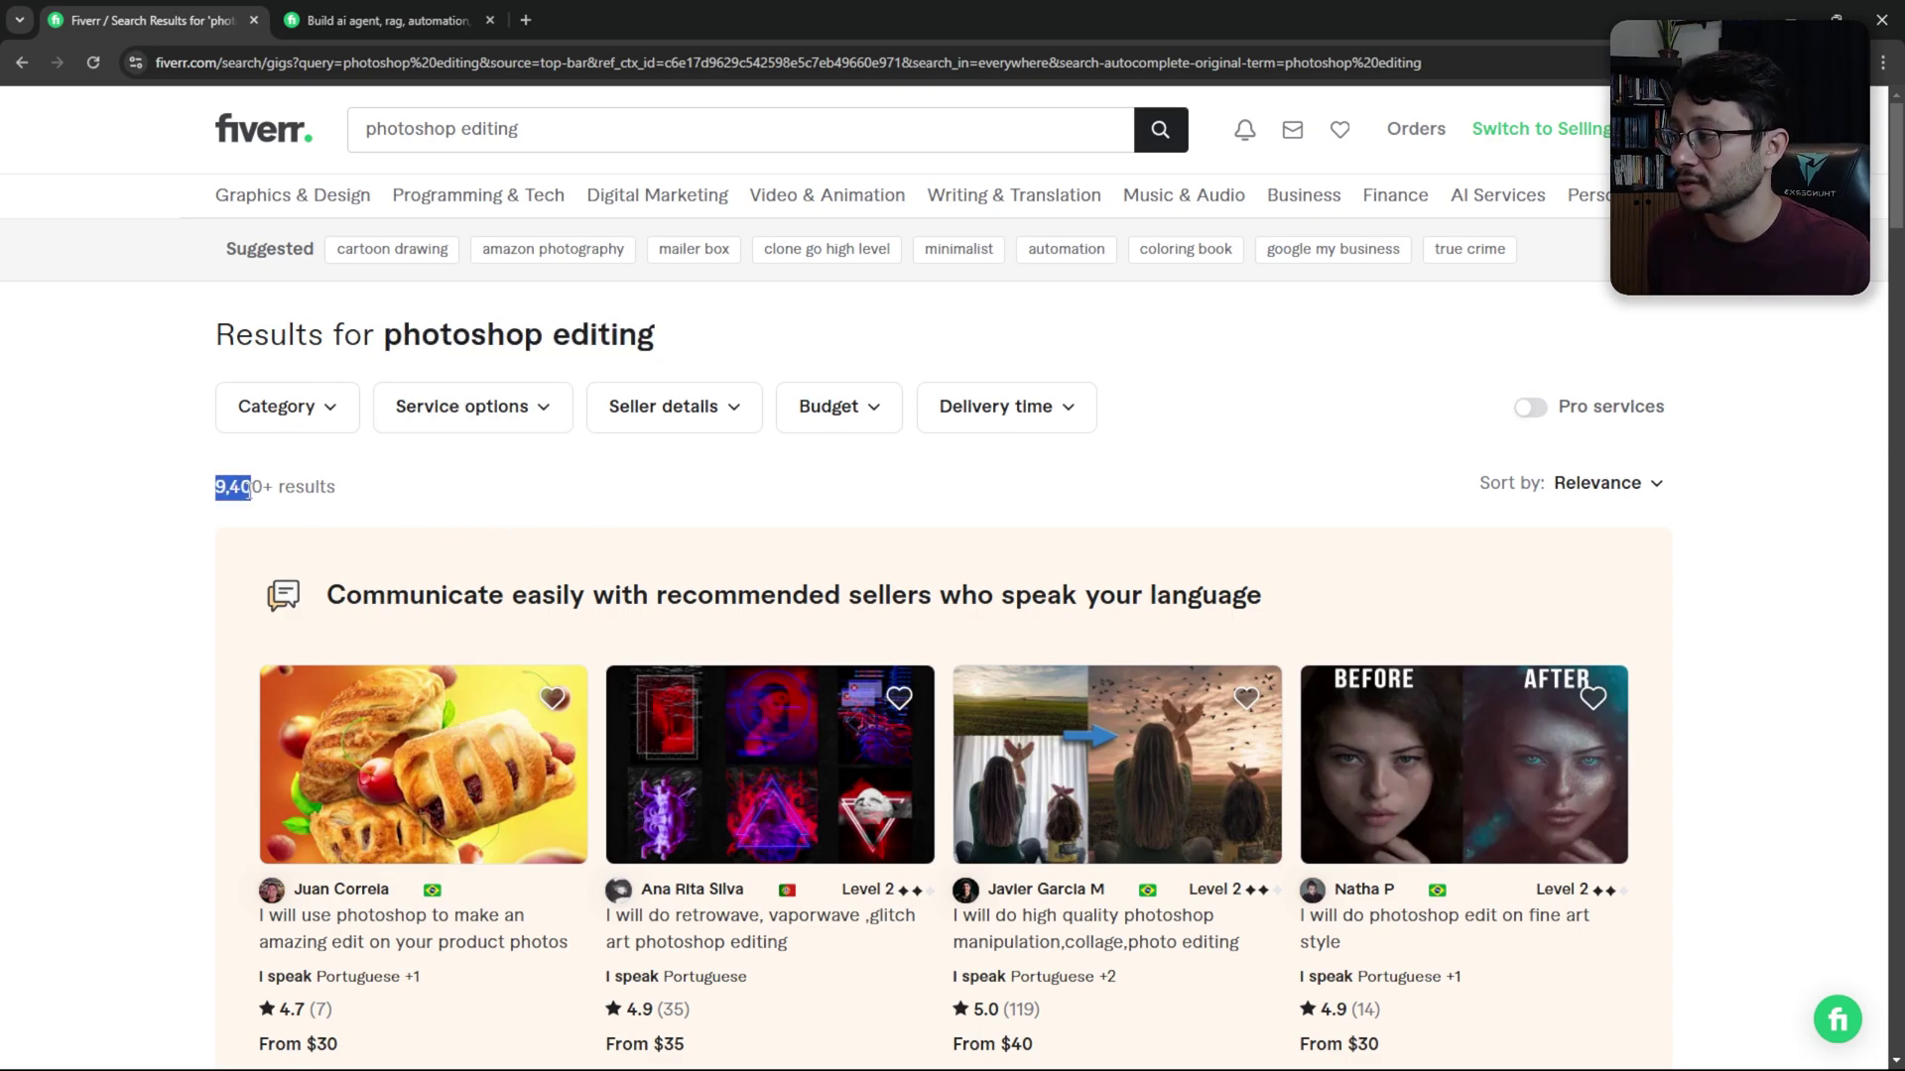
pyautogui.click(545, 138)
pyautogui.write('pr')
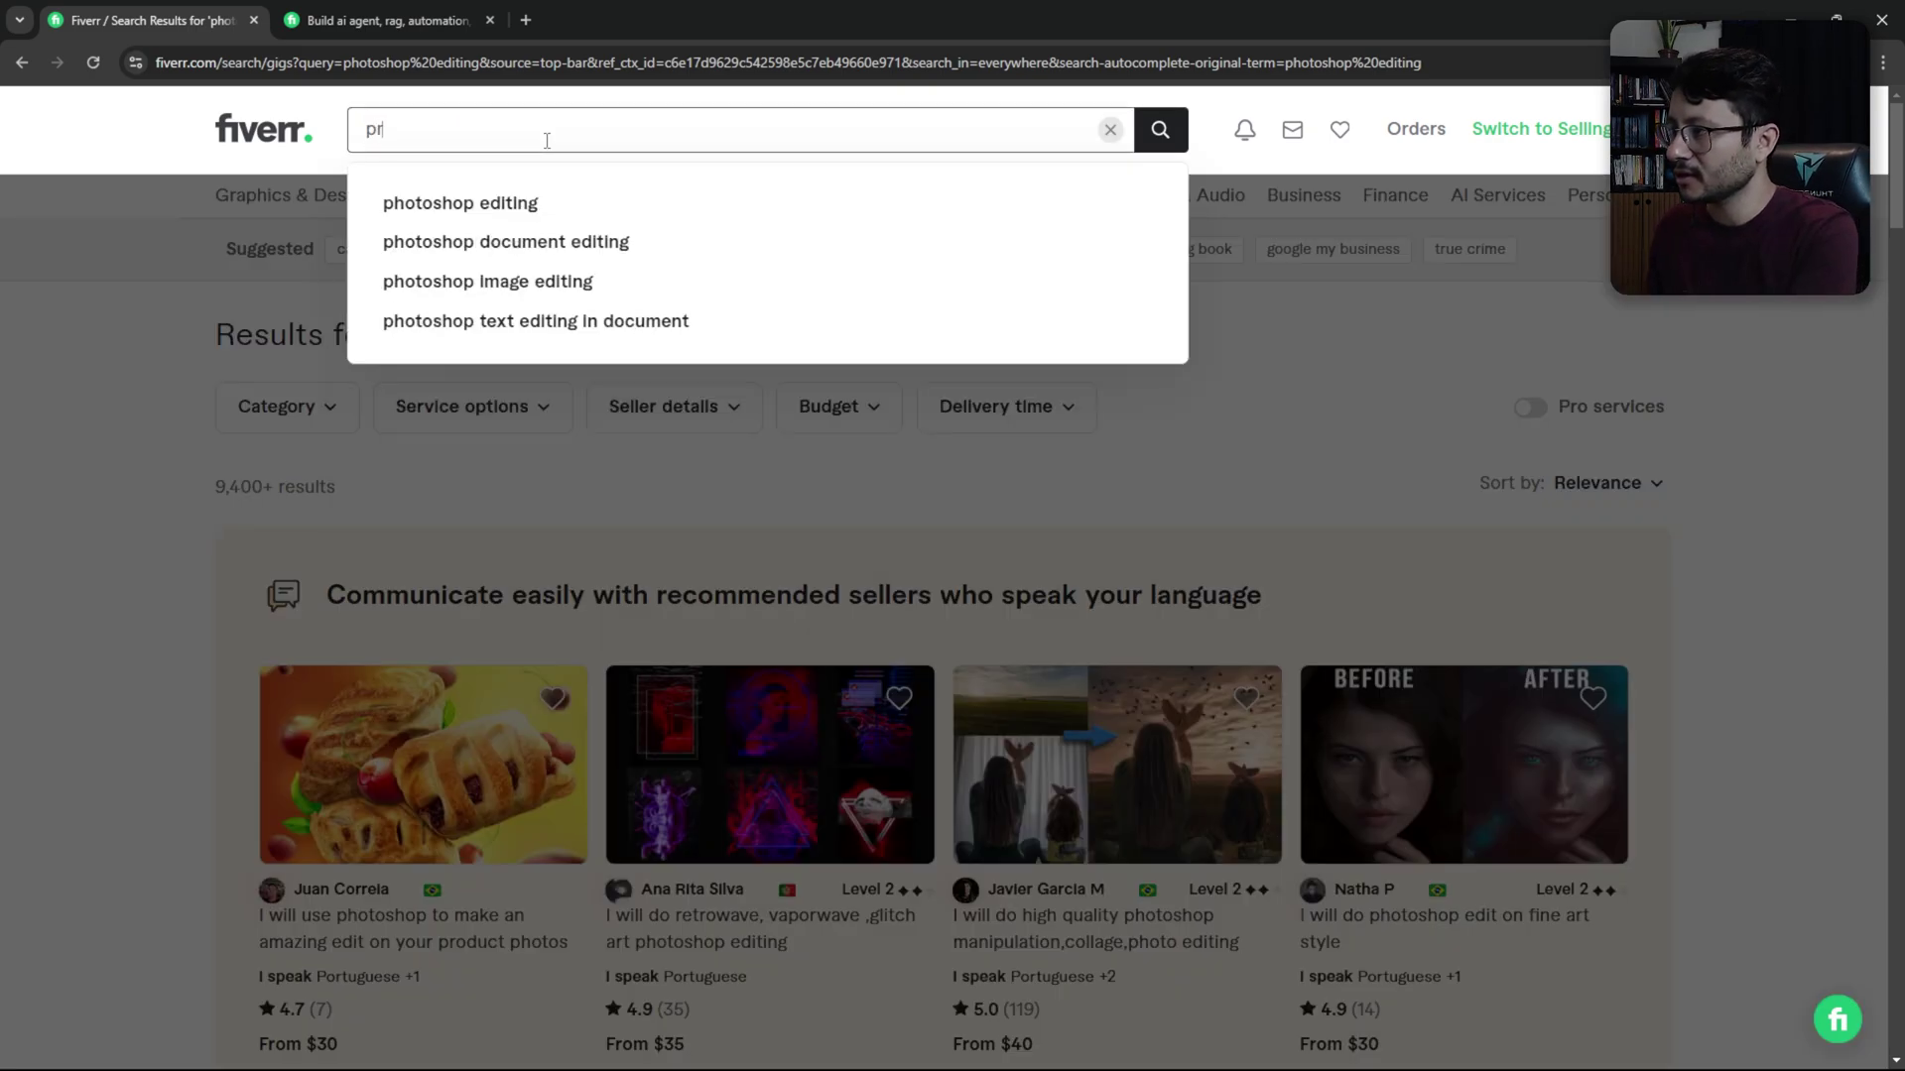
pyautogui.write('emiere pro')
pyautogui.press('Return')
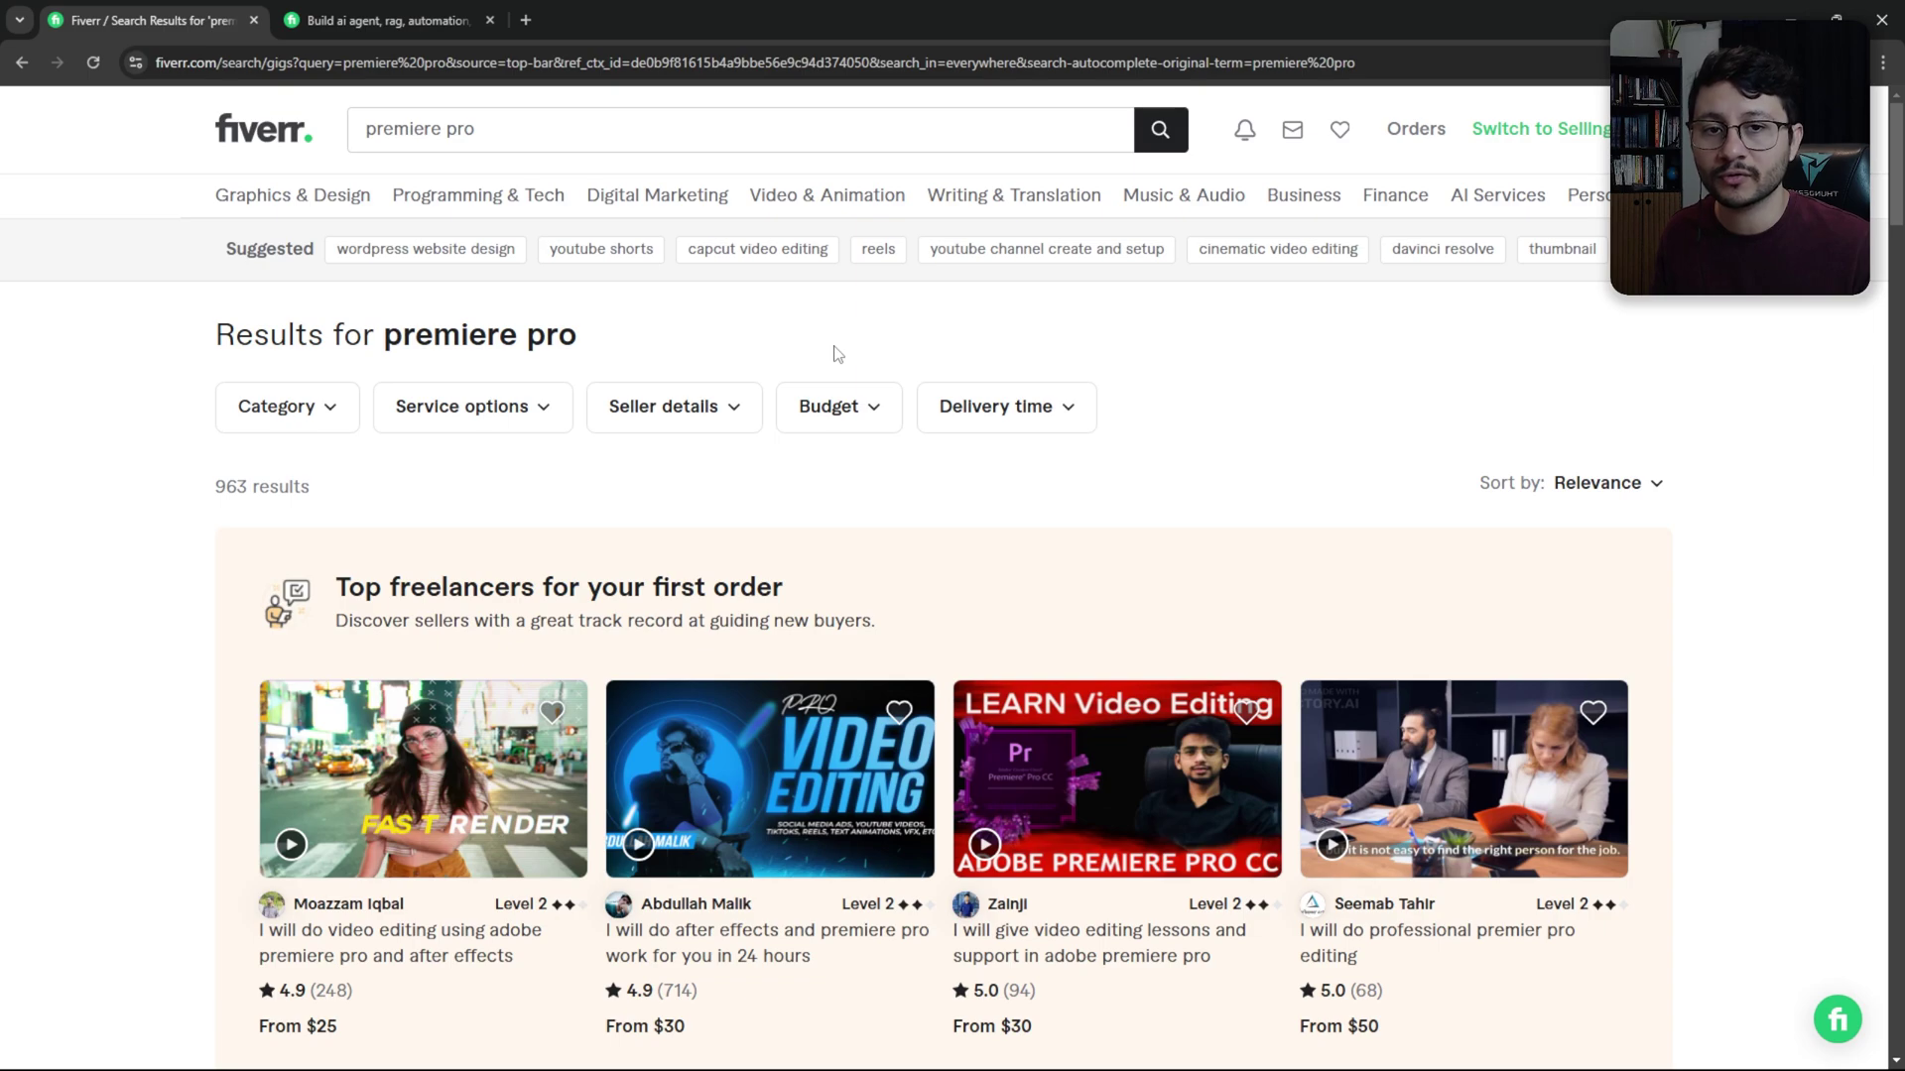
pyautogui.scroll(-2, 834, 732)
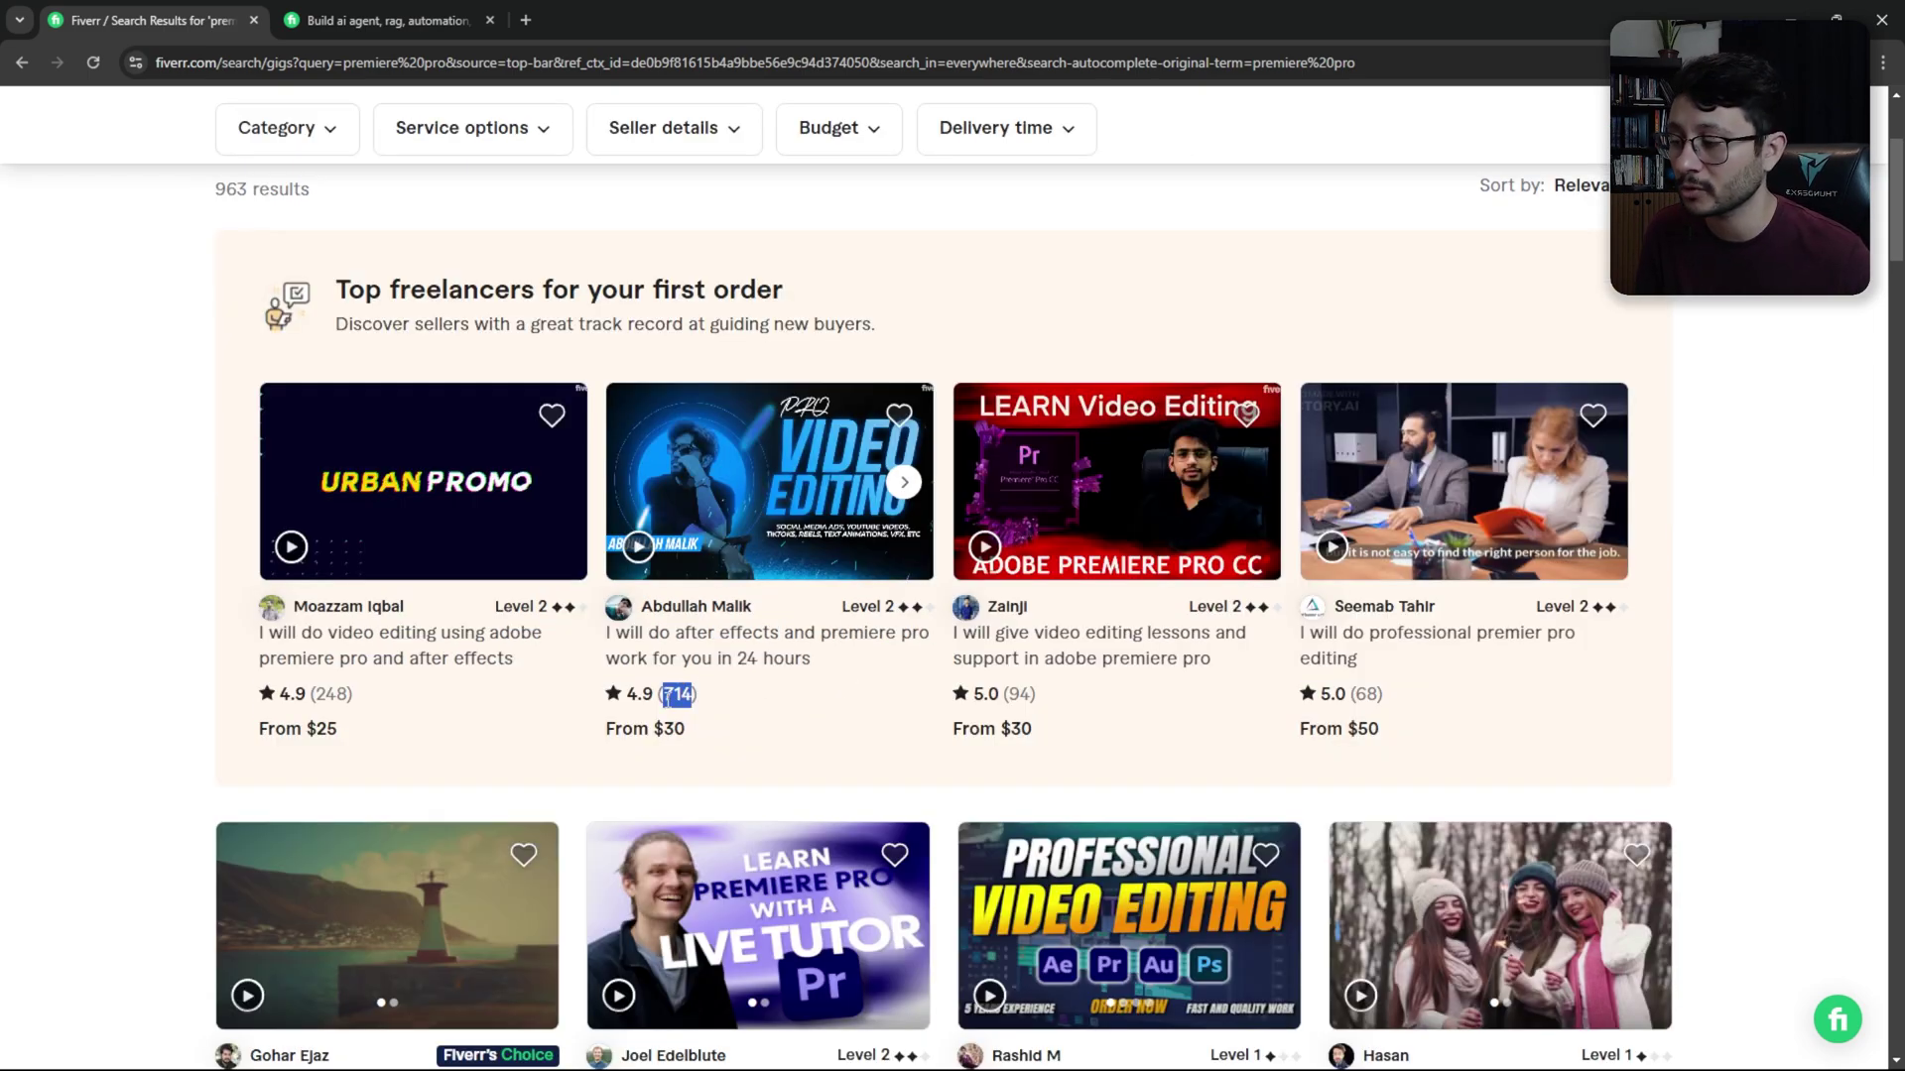
pyautogui.moveTo(1117, 481)
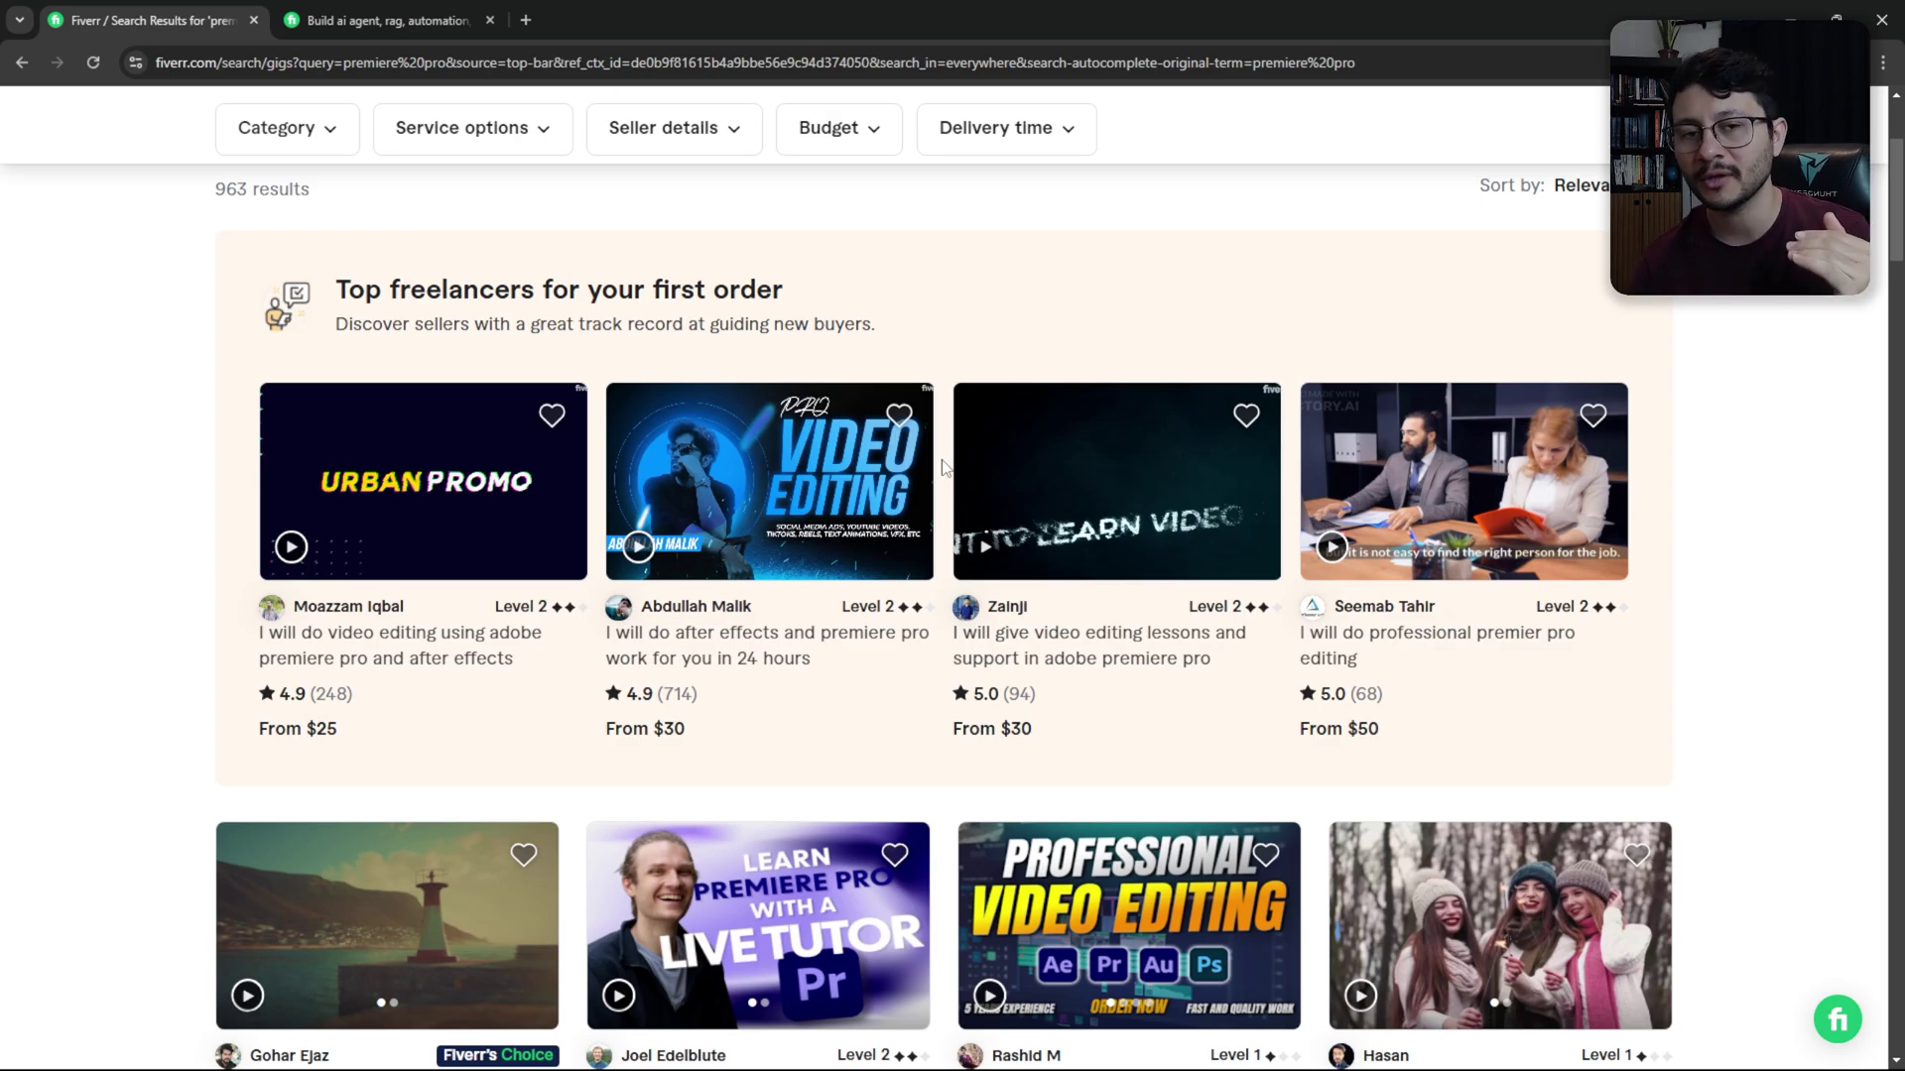
pyautogui.scroll(2, 942, 467)
# Search Fiverr for 'n8n ai' gigs and highlight the 303 results count
pyautogui.click(705, 132)
pyautogui.write('n8n ai')
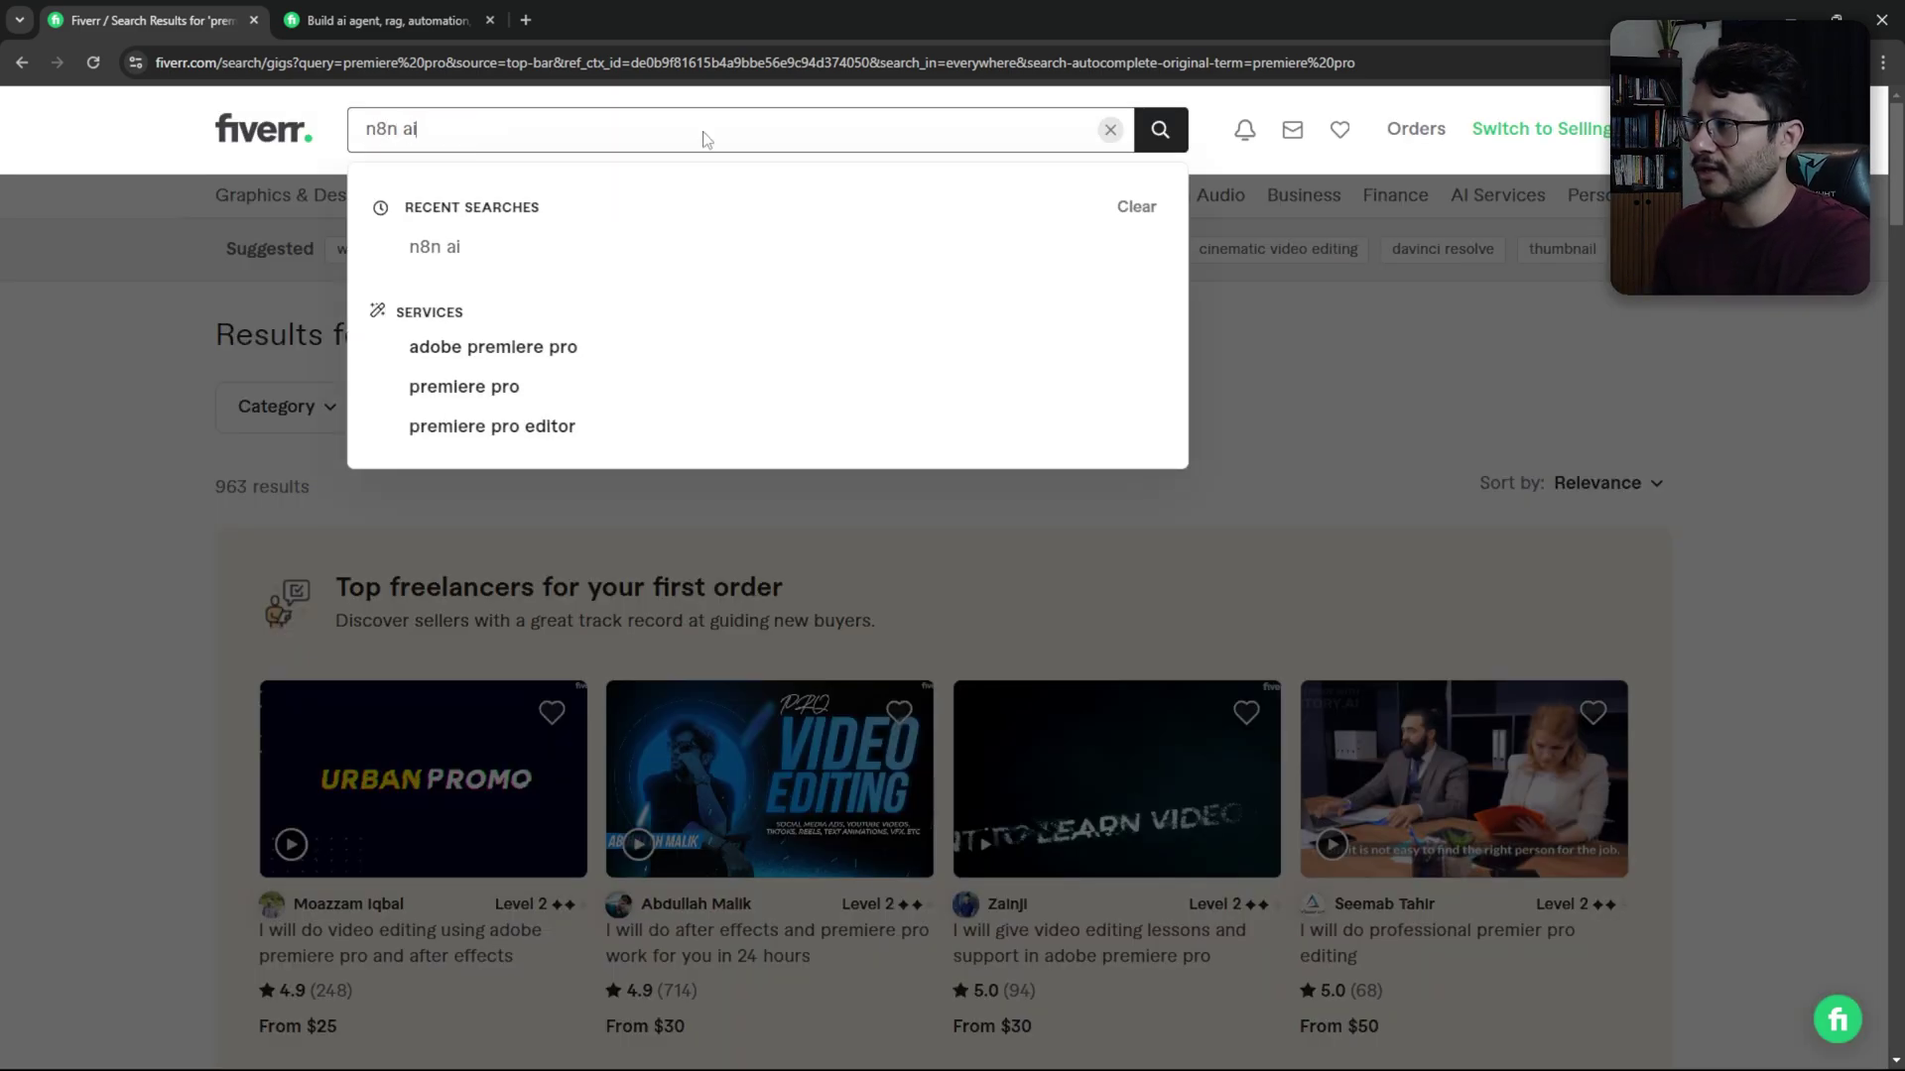
pyautogui.press('Return')
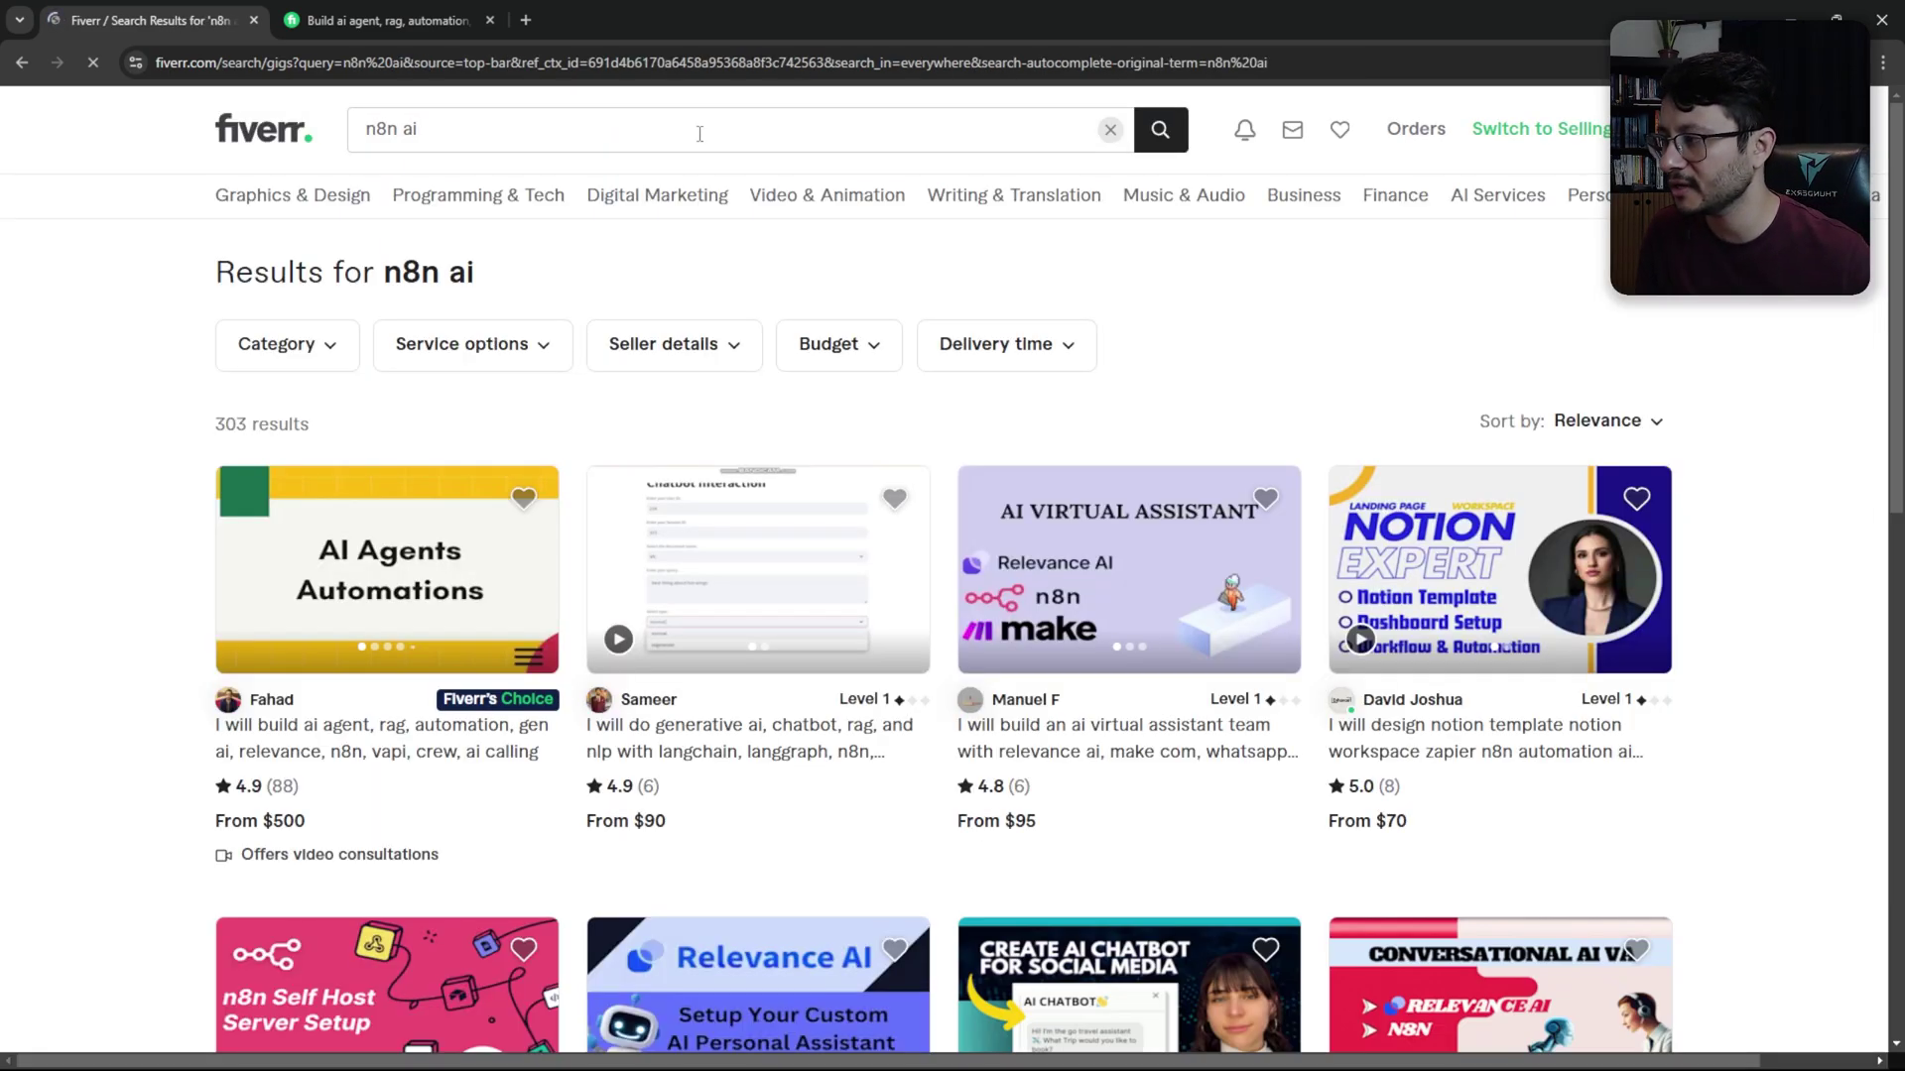
pyautogui.moveTo(220, 427); pyautogui.dragTo(637, 417)
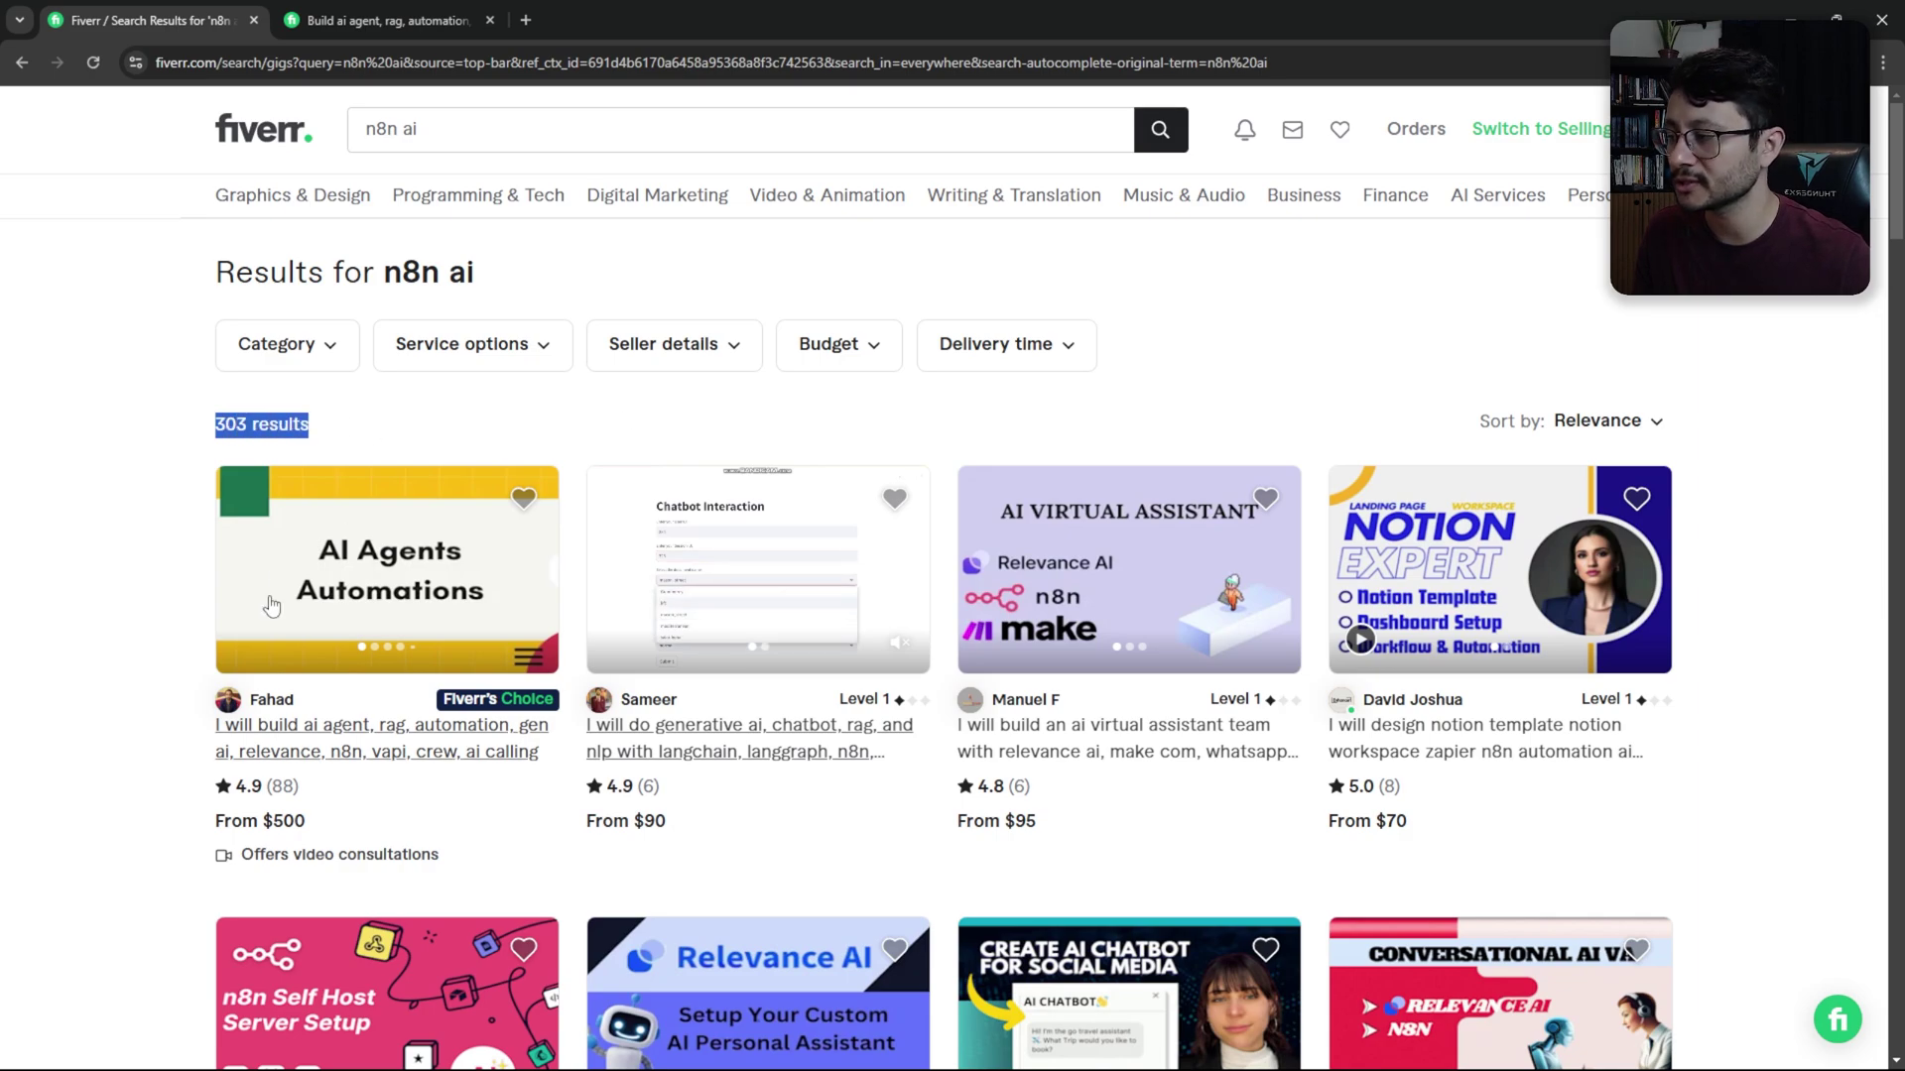
pyautogui.click(291, 786)
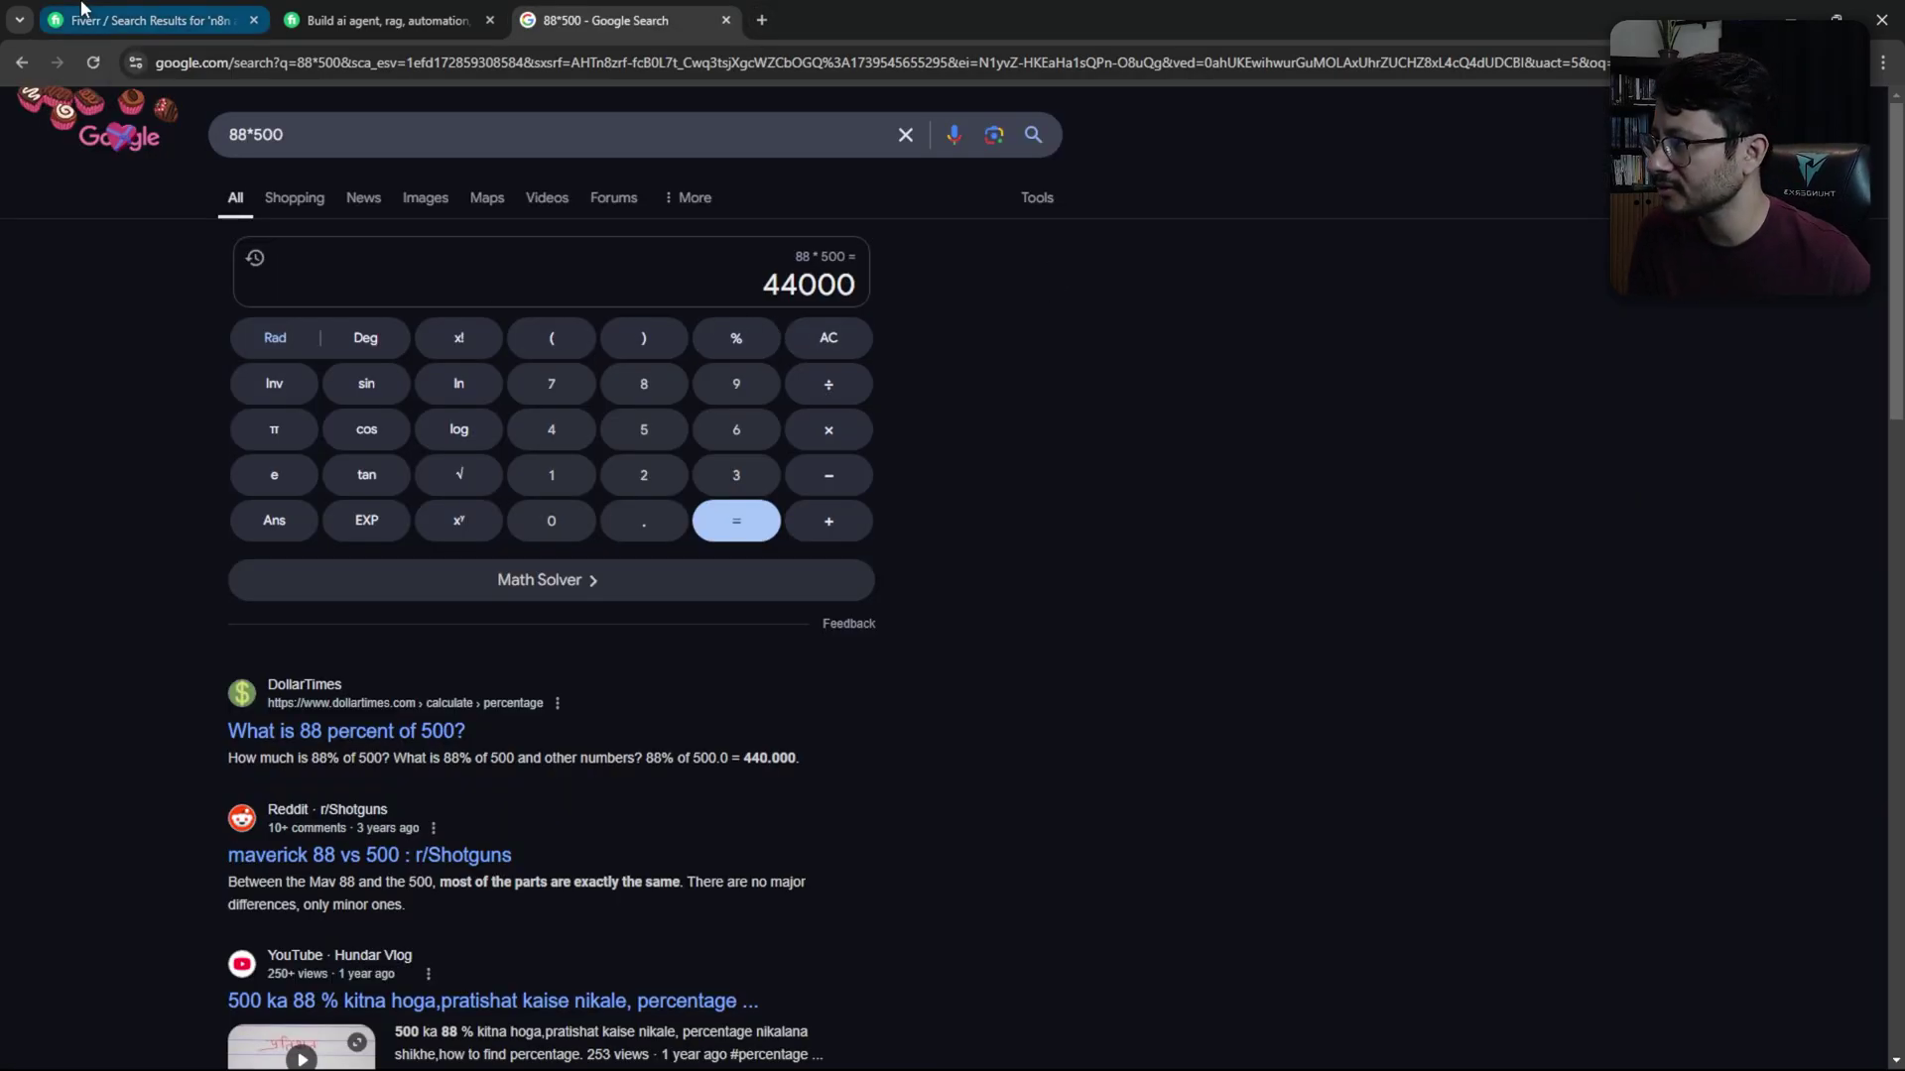
# Flip through browser tabs back to the Fiverr results, then the AI agent gig page
pyautogui.hotkey('ctrl', '1')
pyautogui.hotkey('ctrl', '3')
pyautogui.hotkey('ctrl', '1')
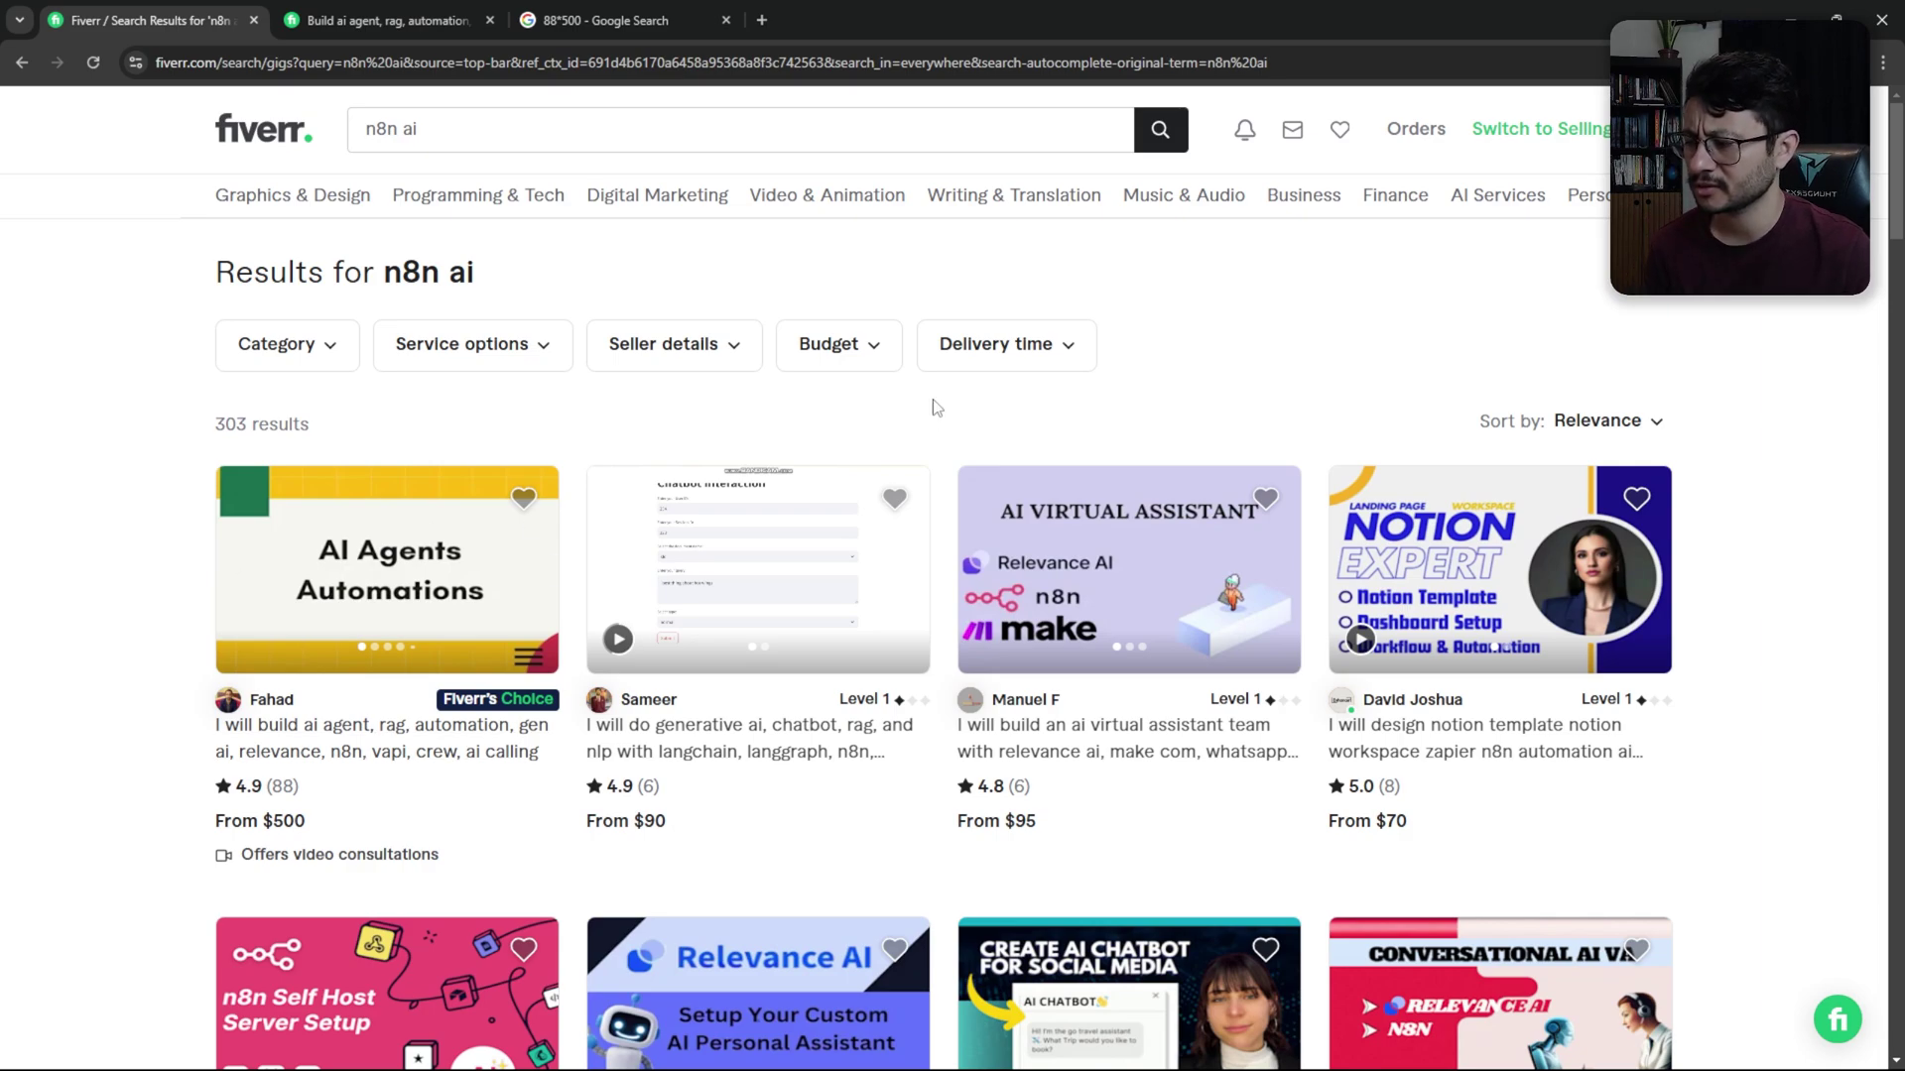
pyautogui.hotkey('ctrl', '2')
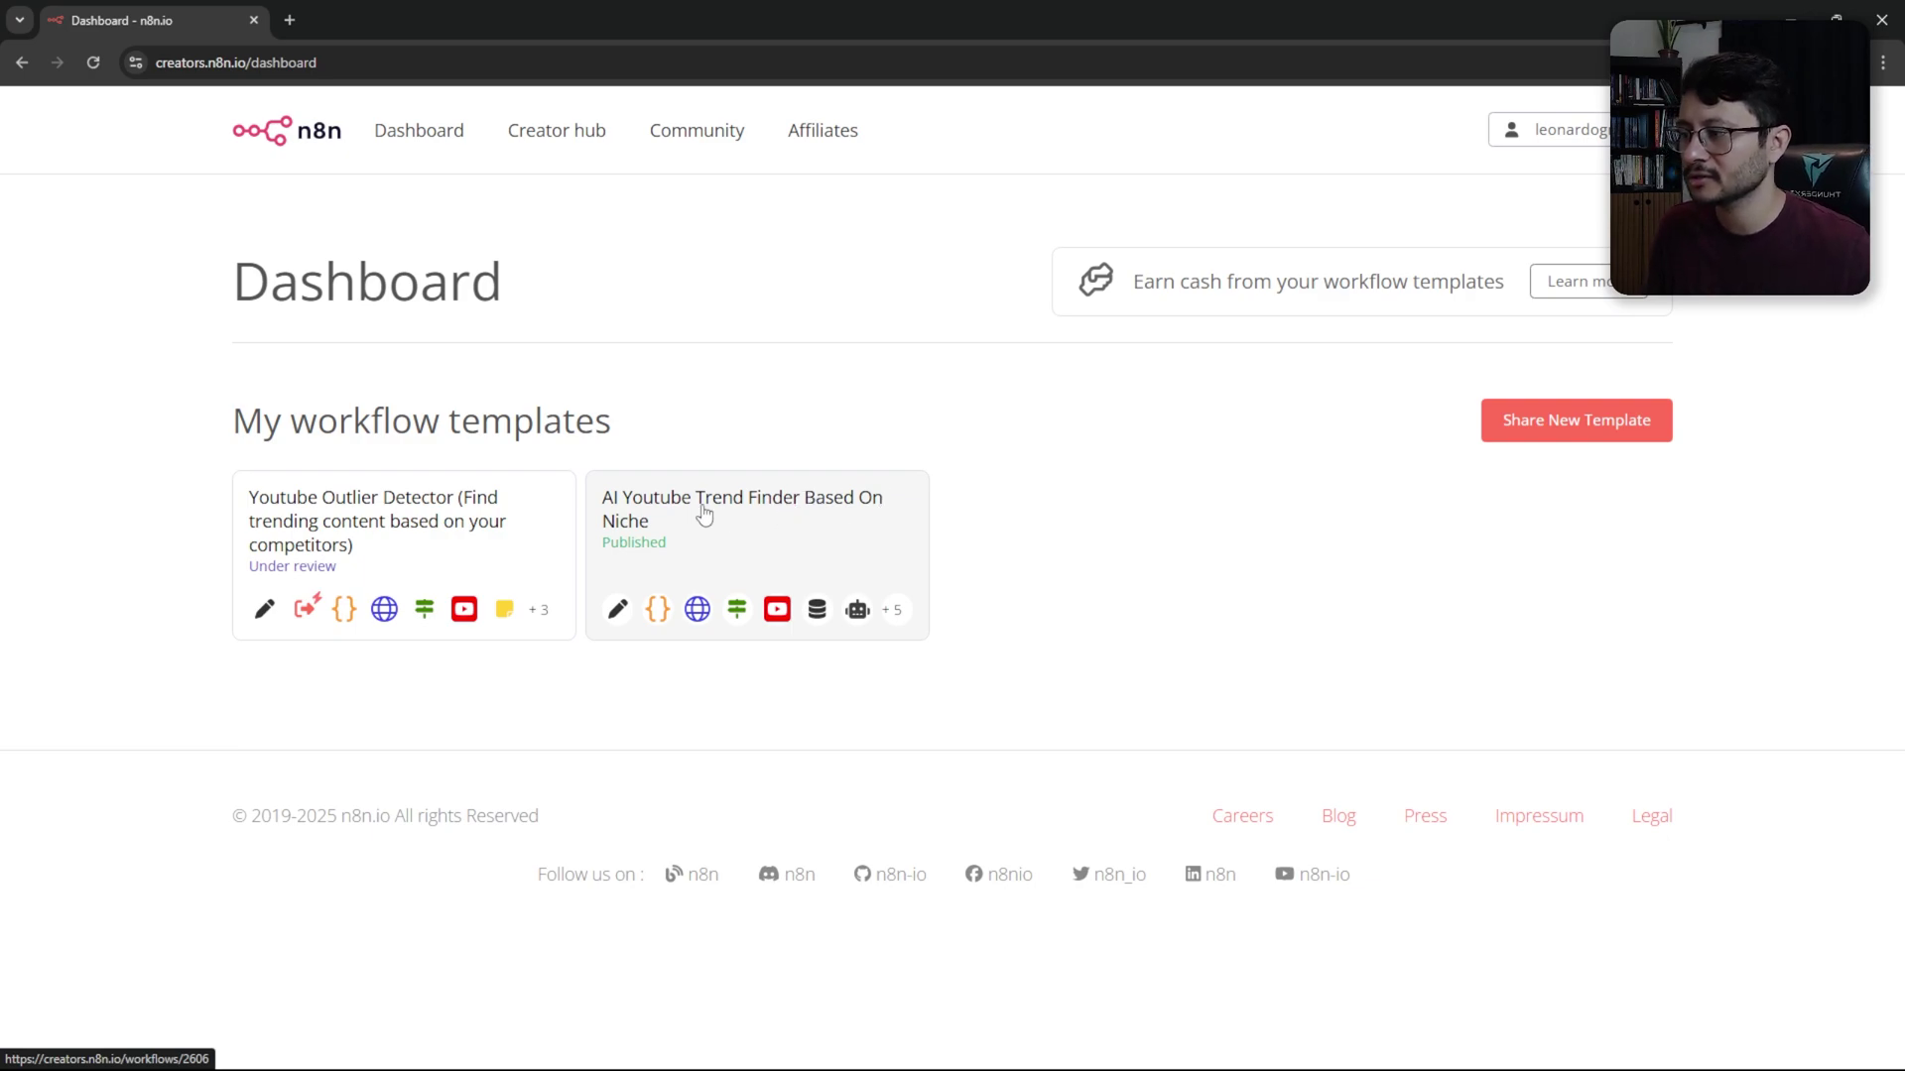
# Open the AI Youtube Trend Finder template page and inspect its AI Agent node in the preview
pyautogui.middleClick(872, 502)
pyautogui.click(468, 33)
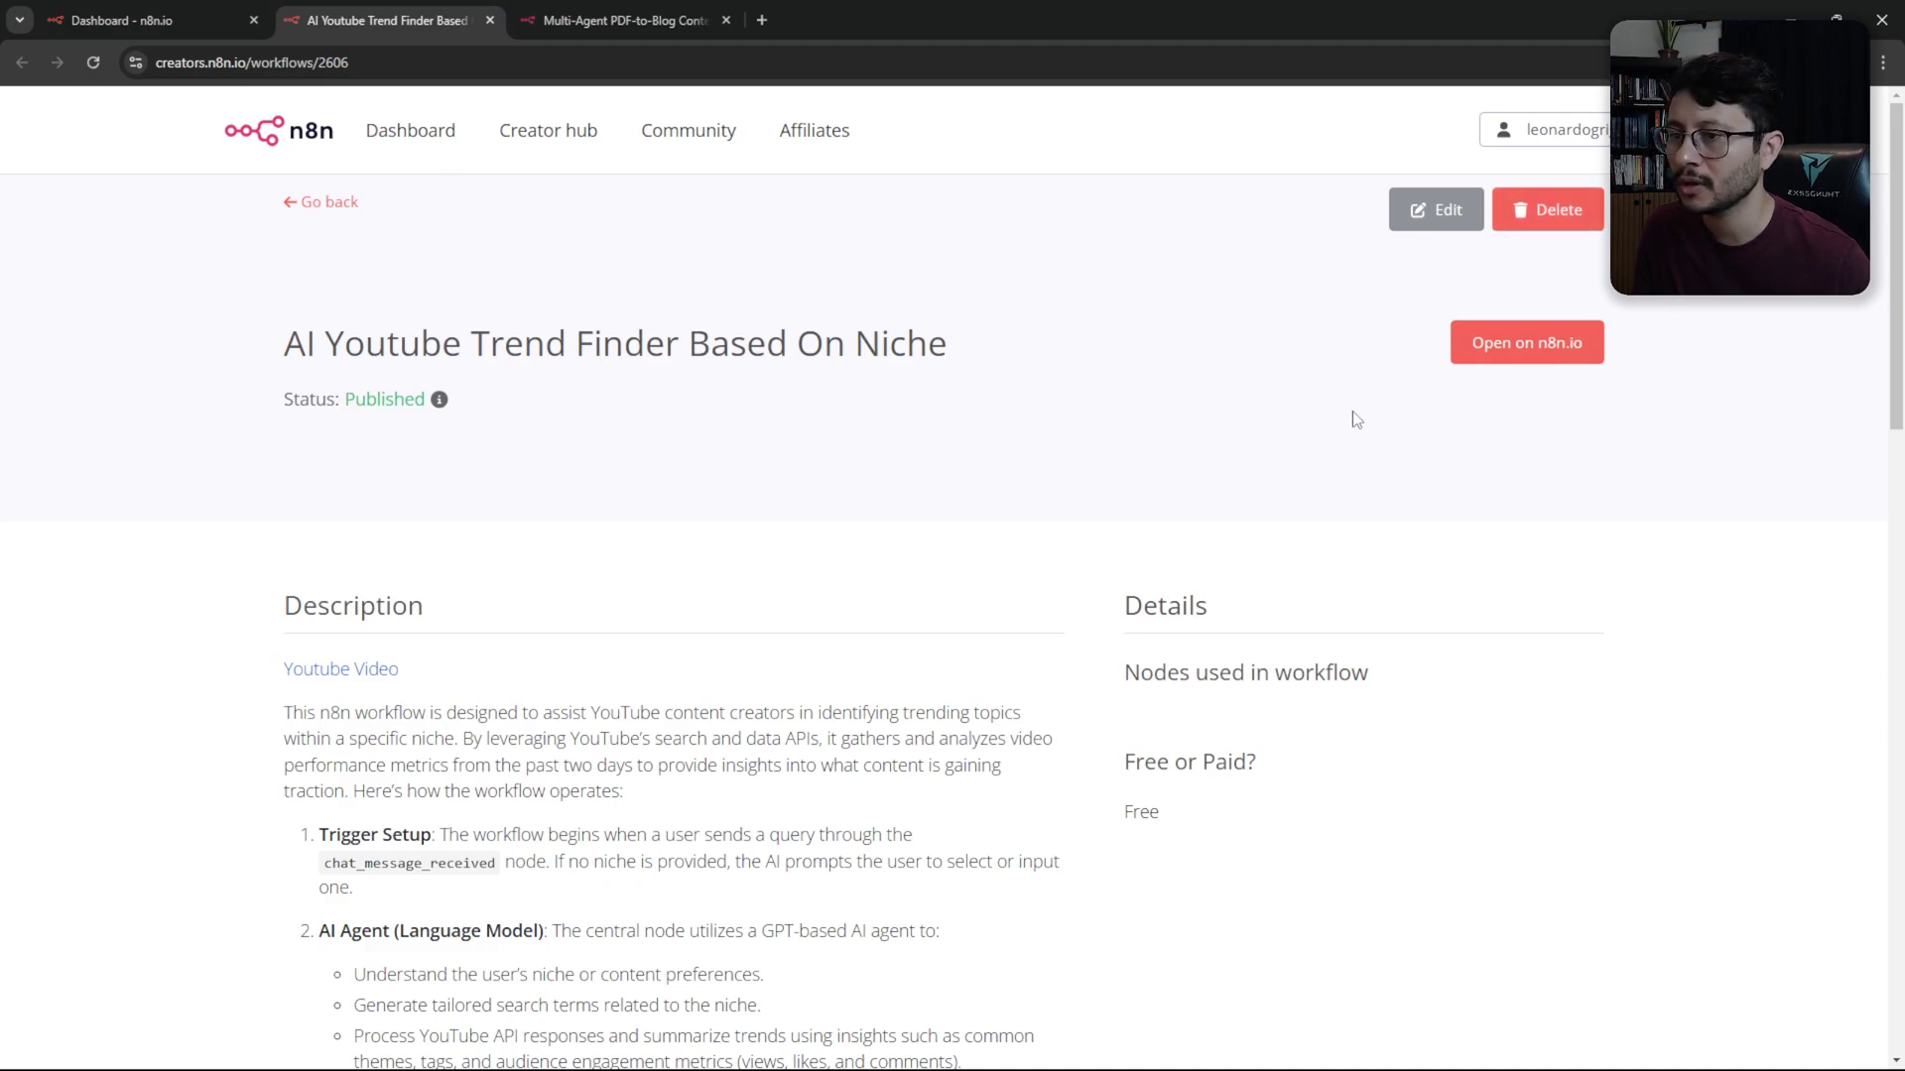
pyautogui.click(1536, 352)
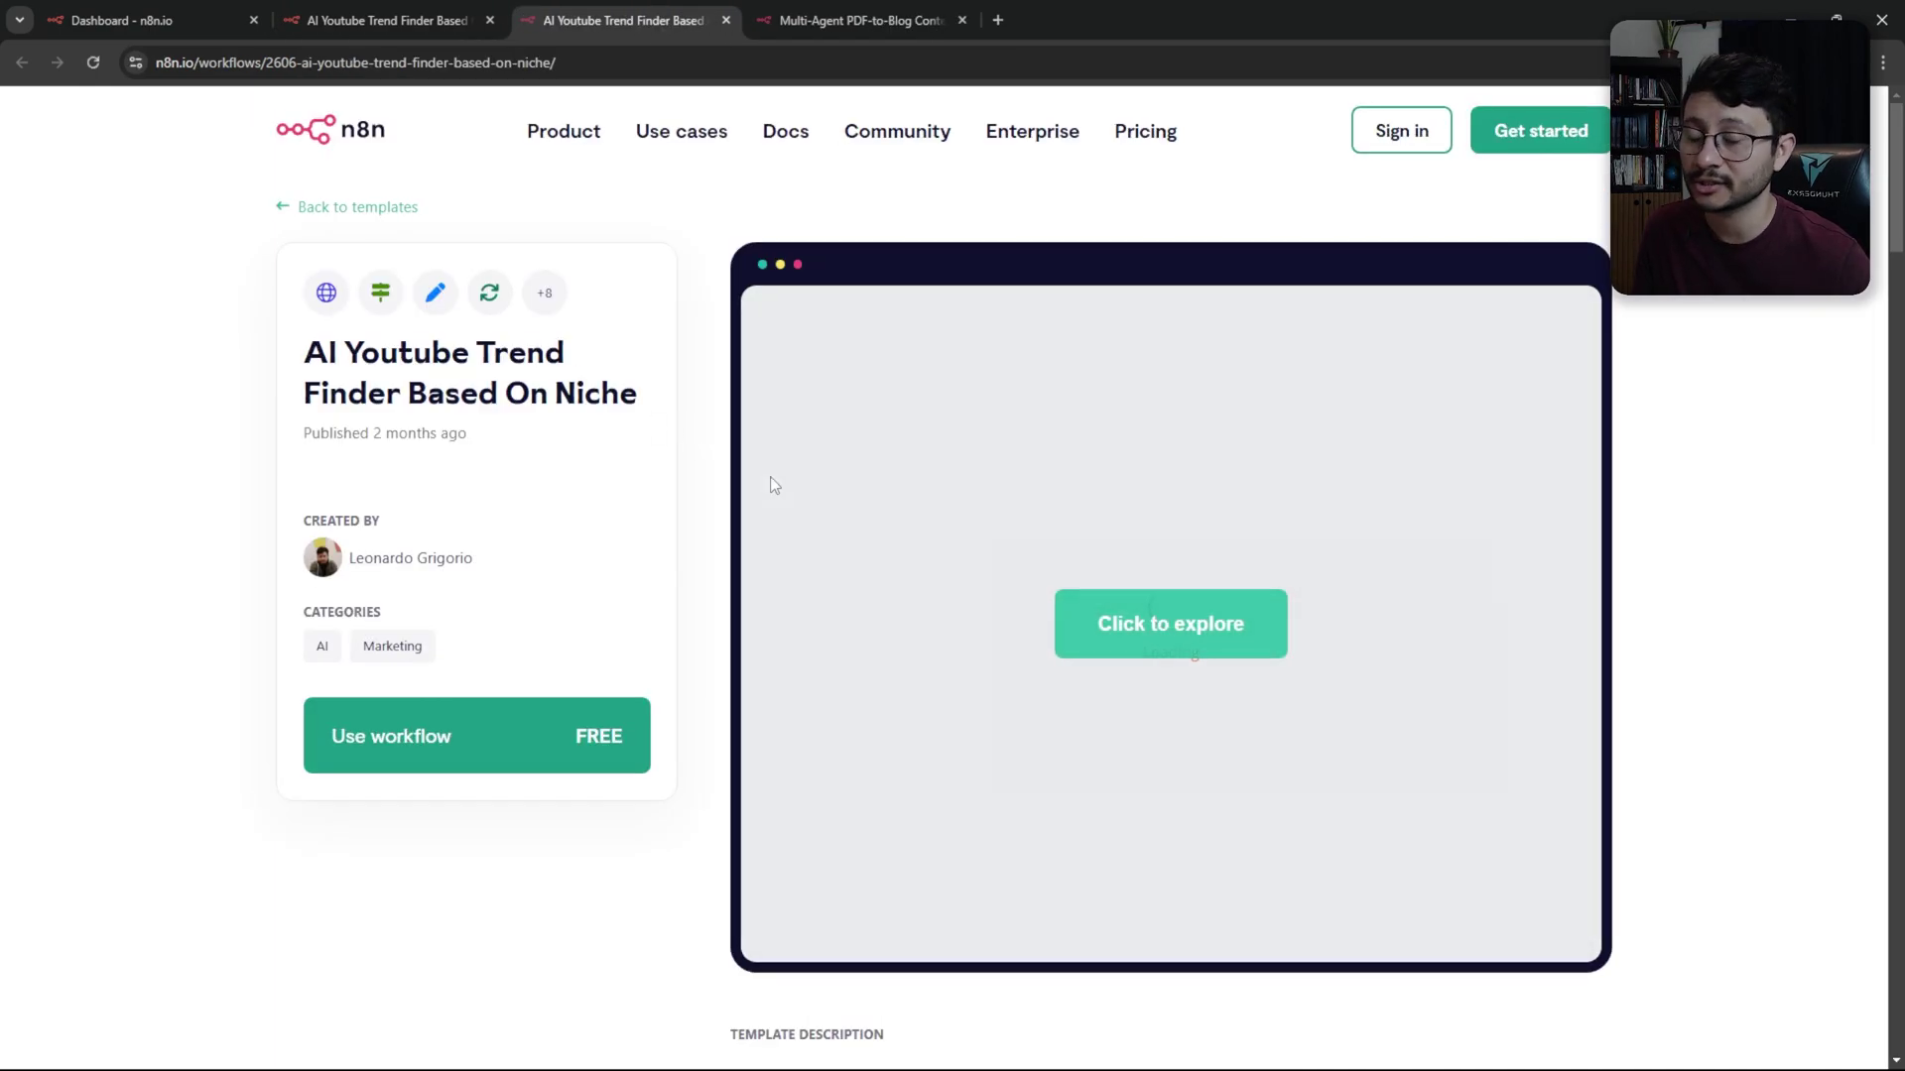
pyautogui.click(1223, 621)
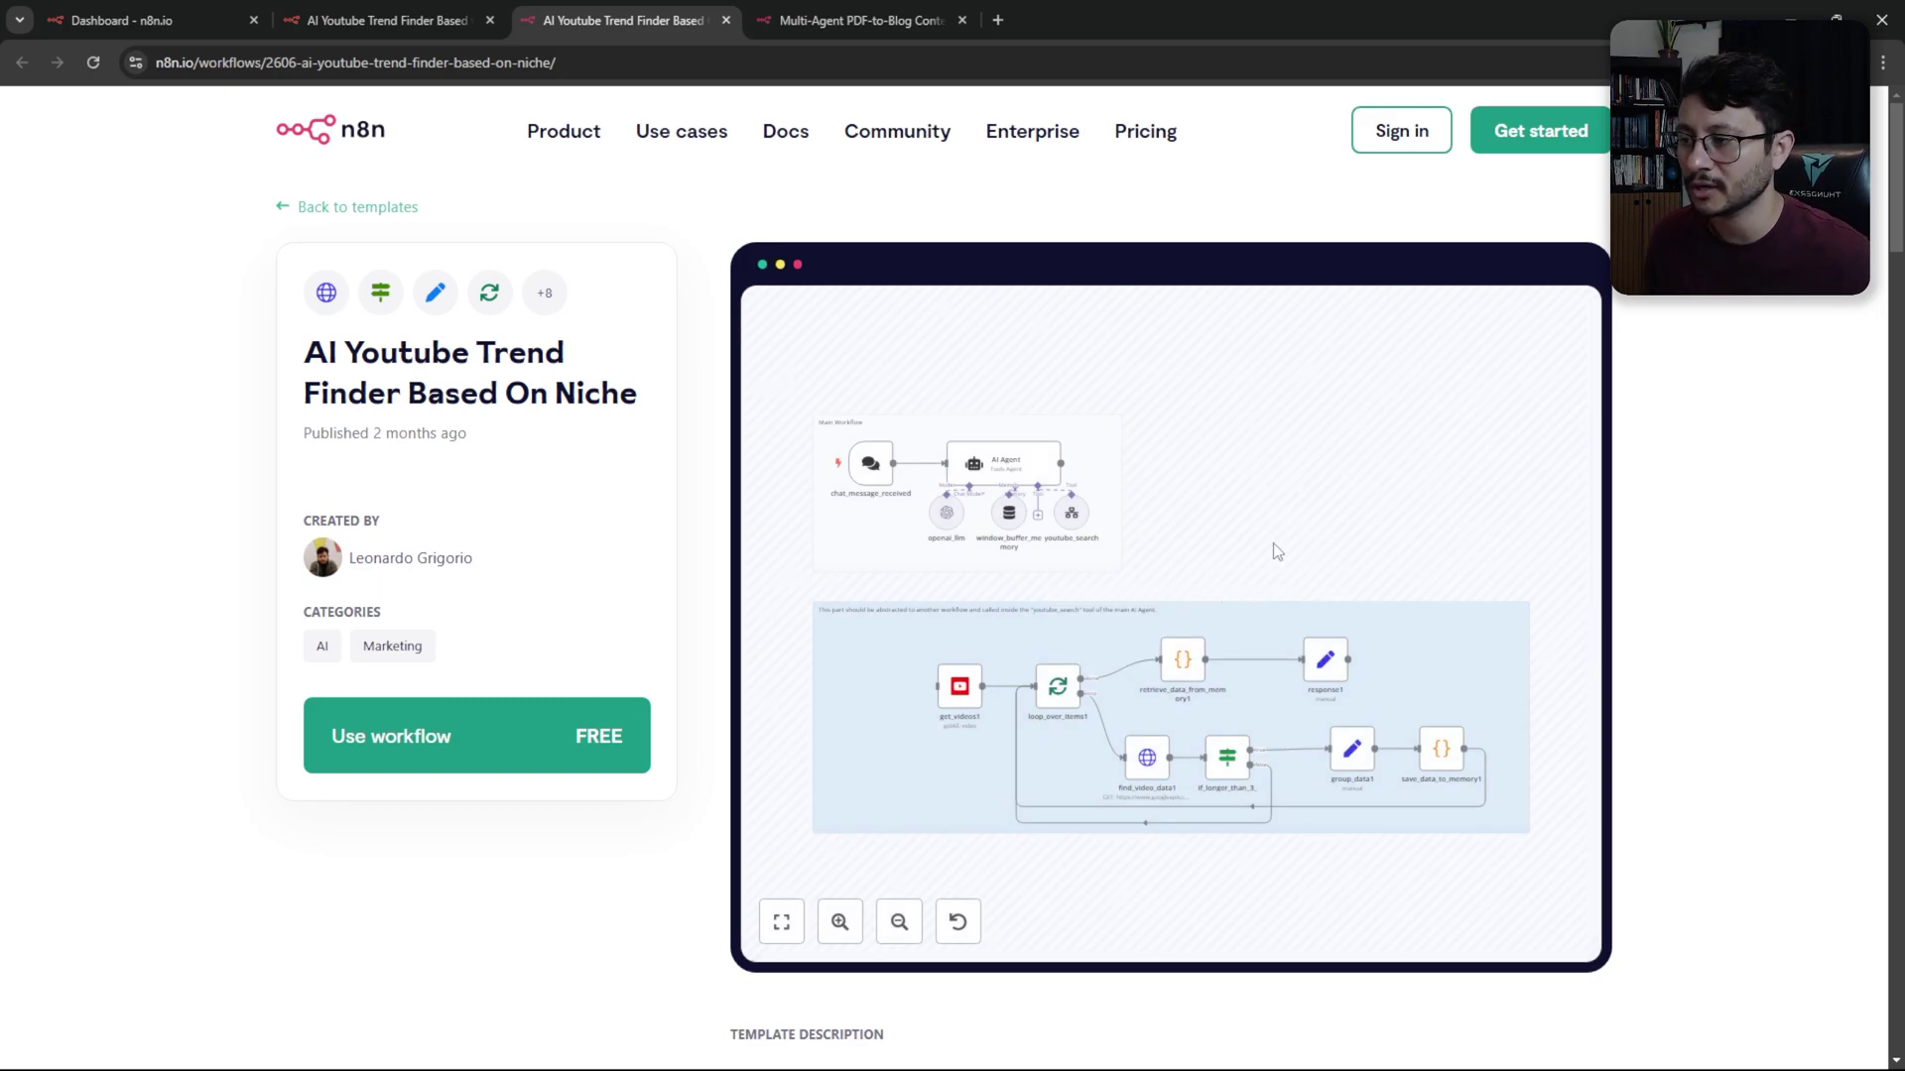
pyautogui.moveTo(1242, 499); pyautogui.dragTo(1341, 437)
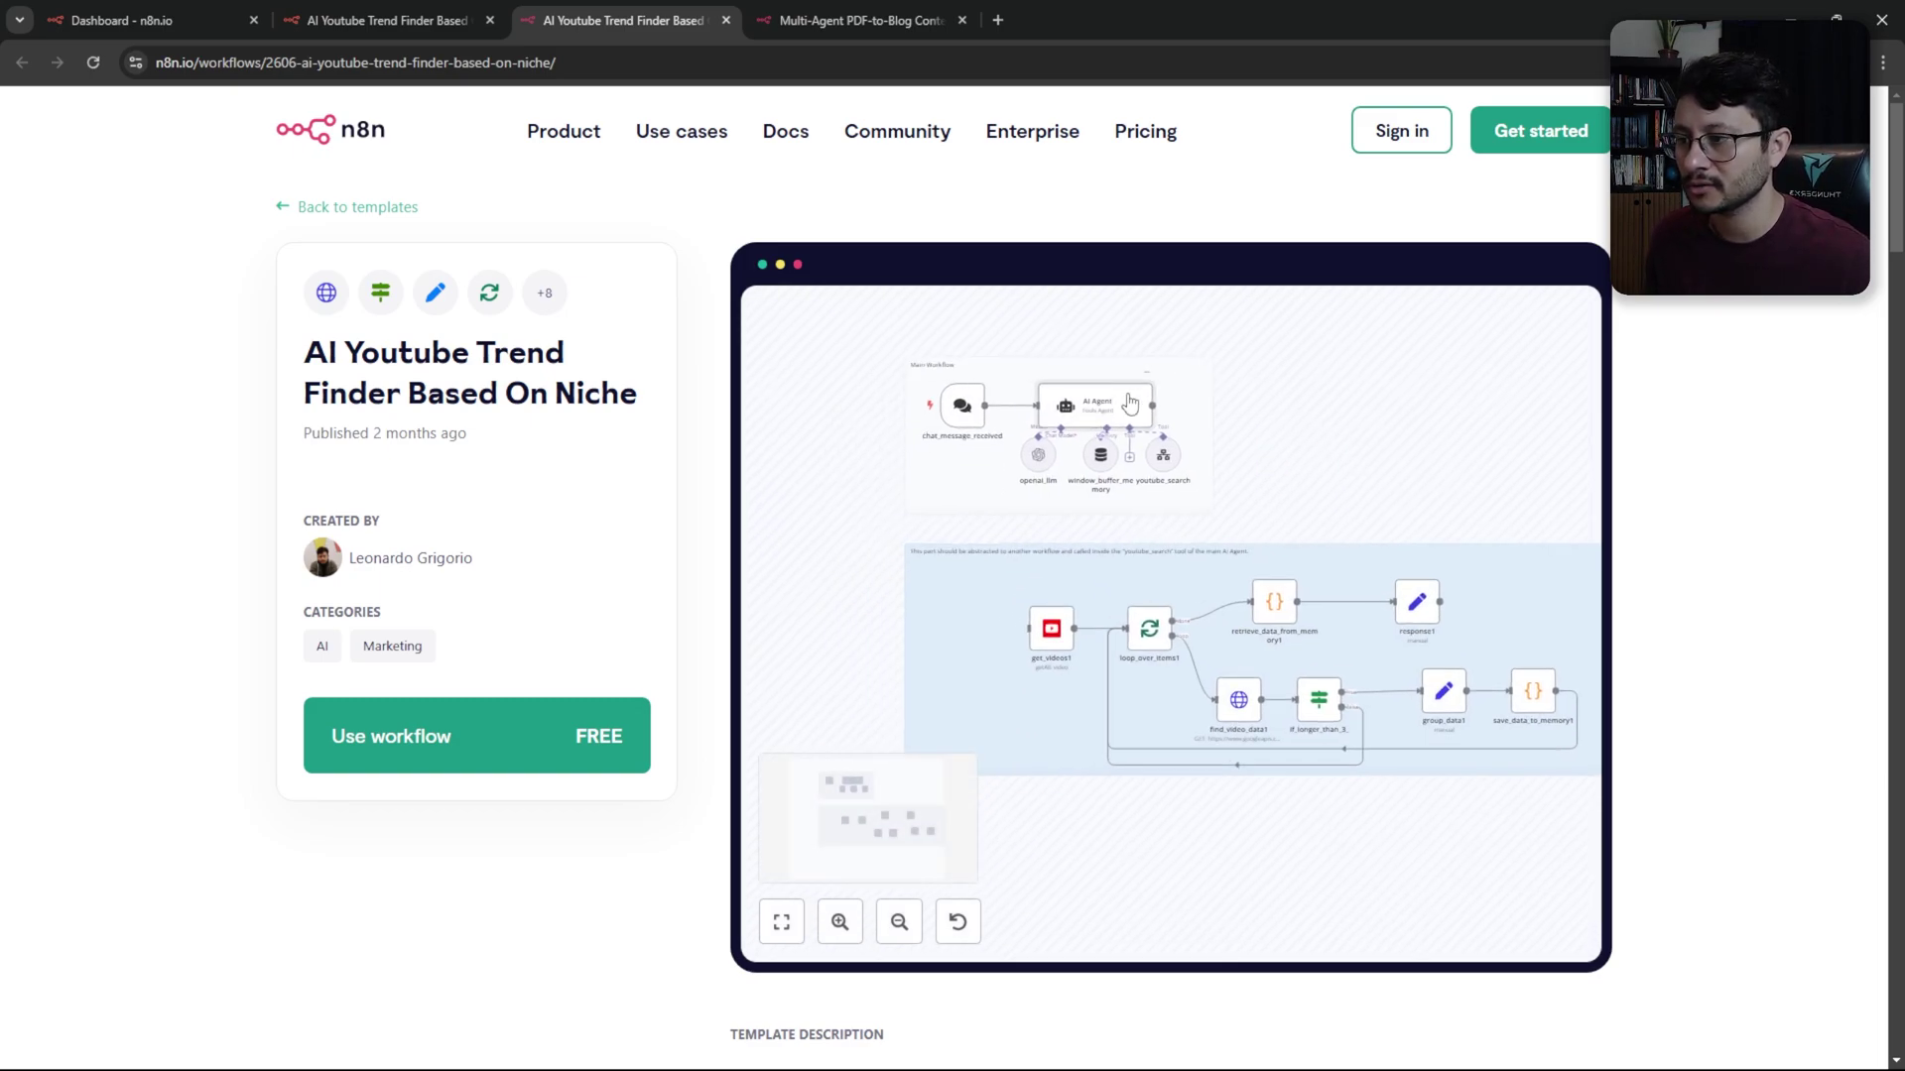
pyautogui.doubleClick(1102, 406)
# Open the template creator's profile in a new tab and cycle through tabs to reach it
pyautogui.click(90, 116)
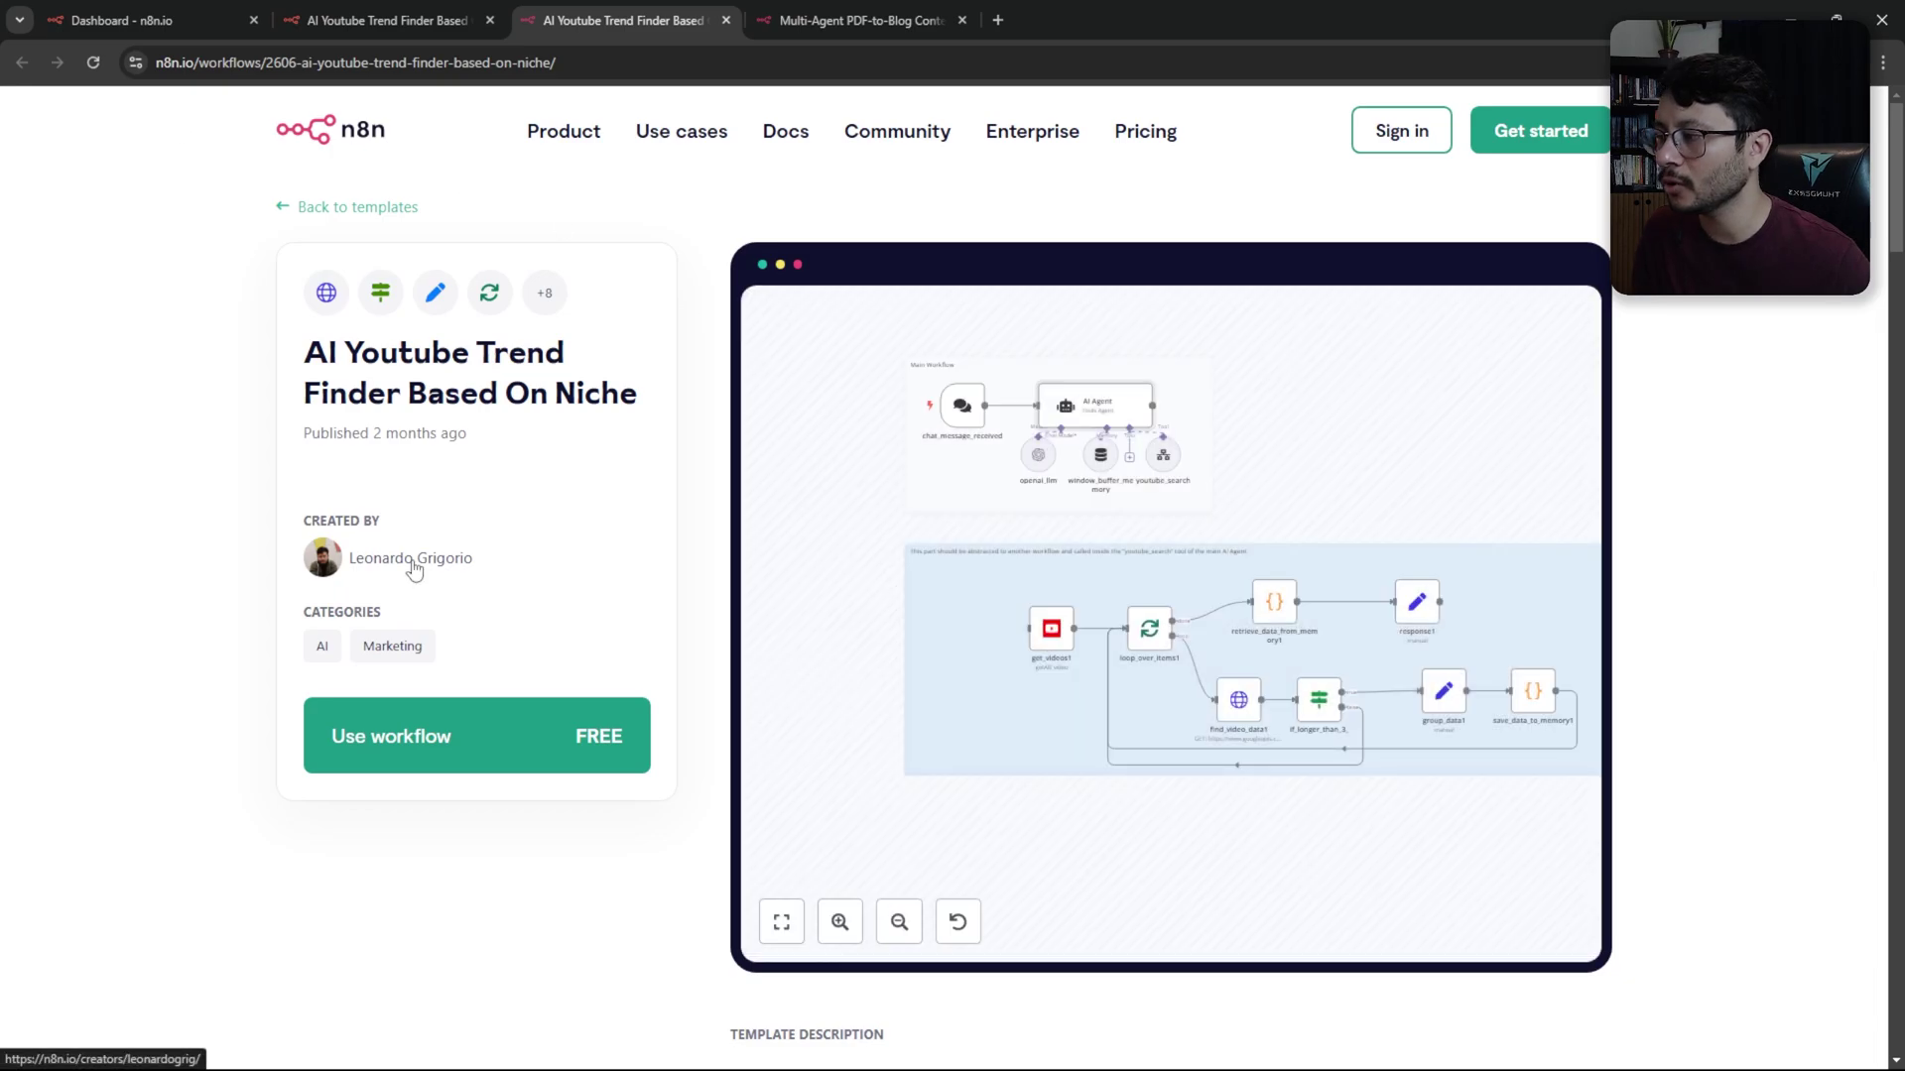
pyautogui.click(405, 575)
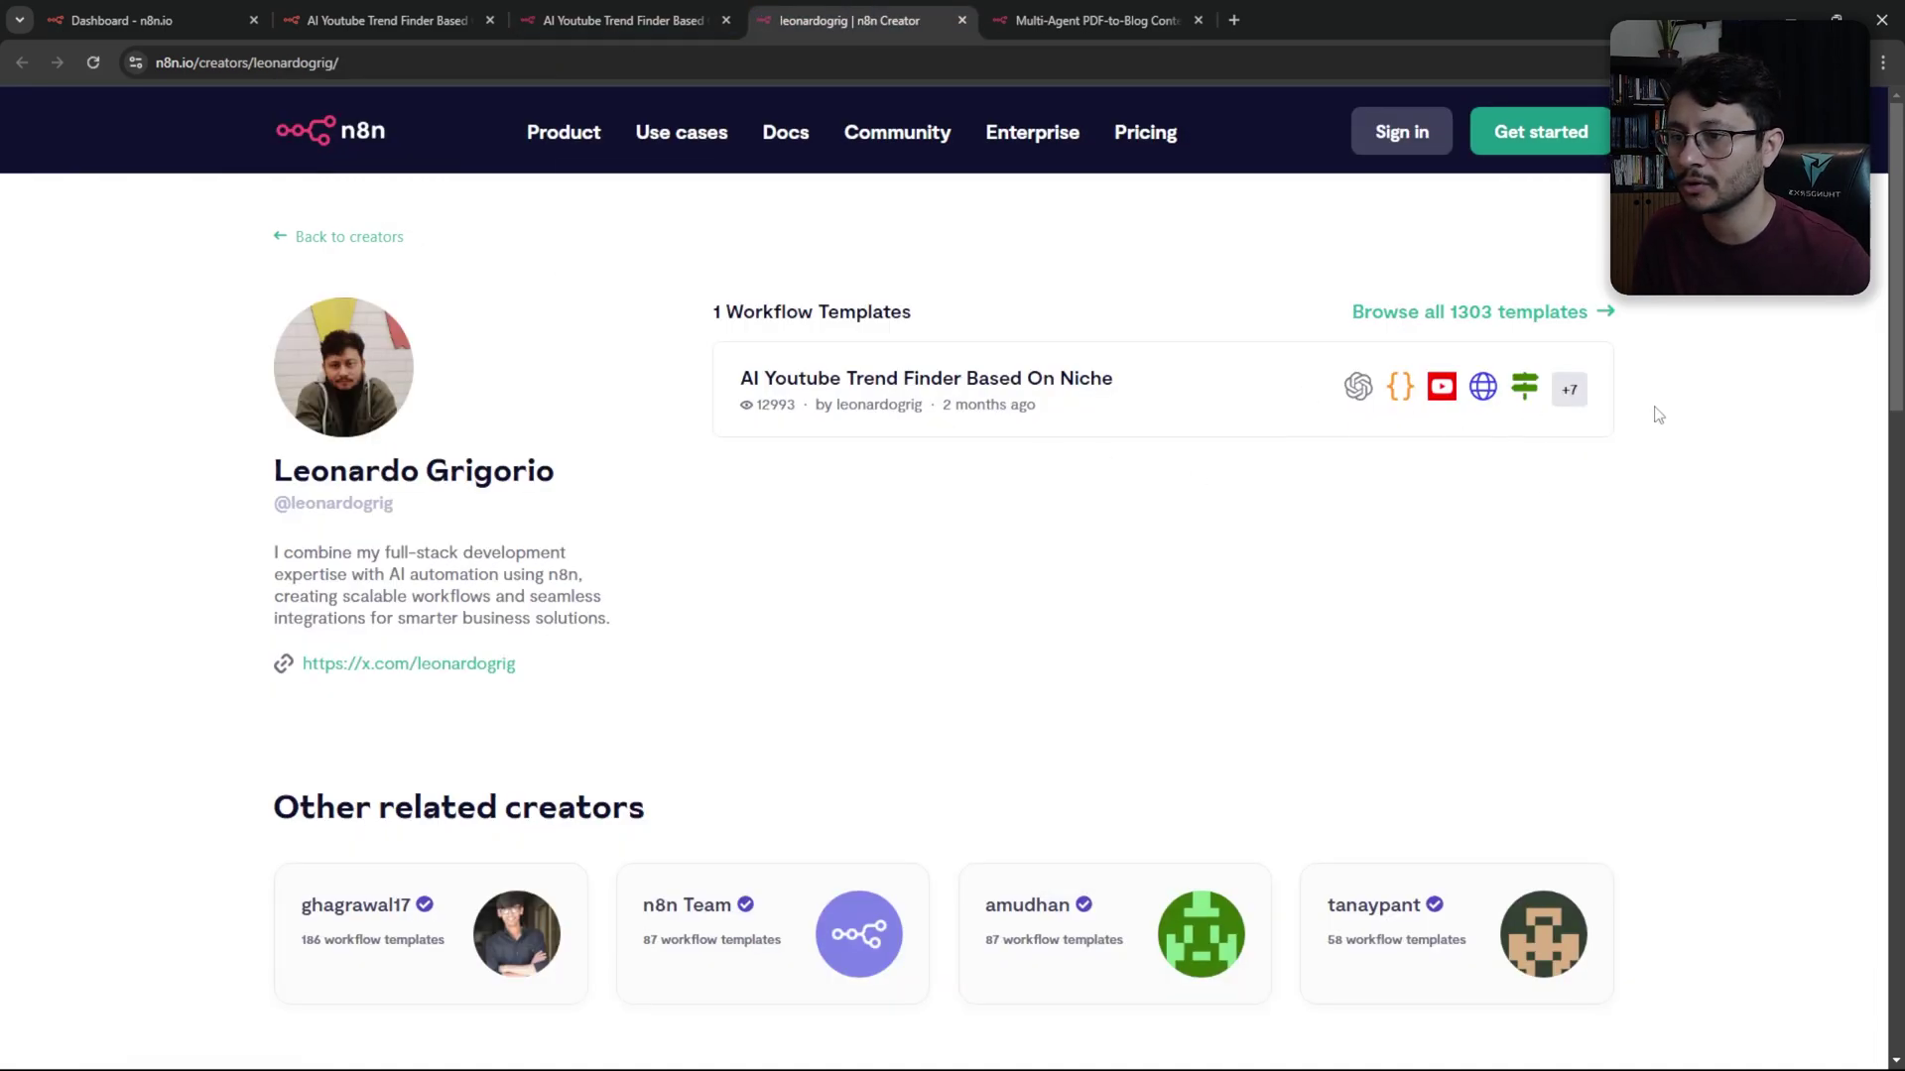
pyautogui.click(345, 13)
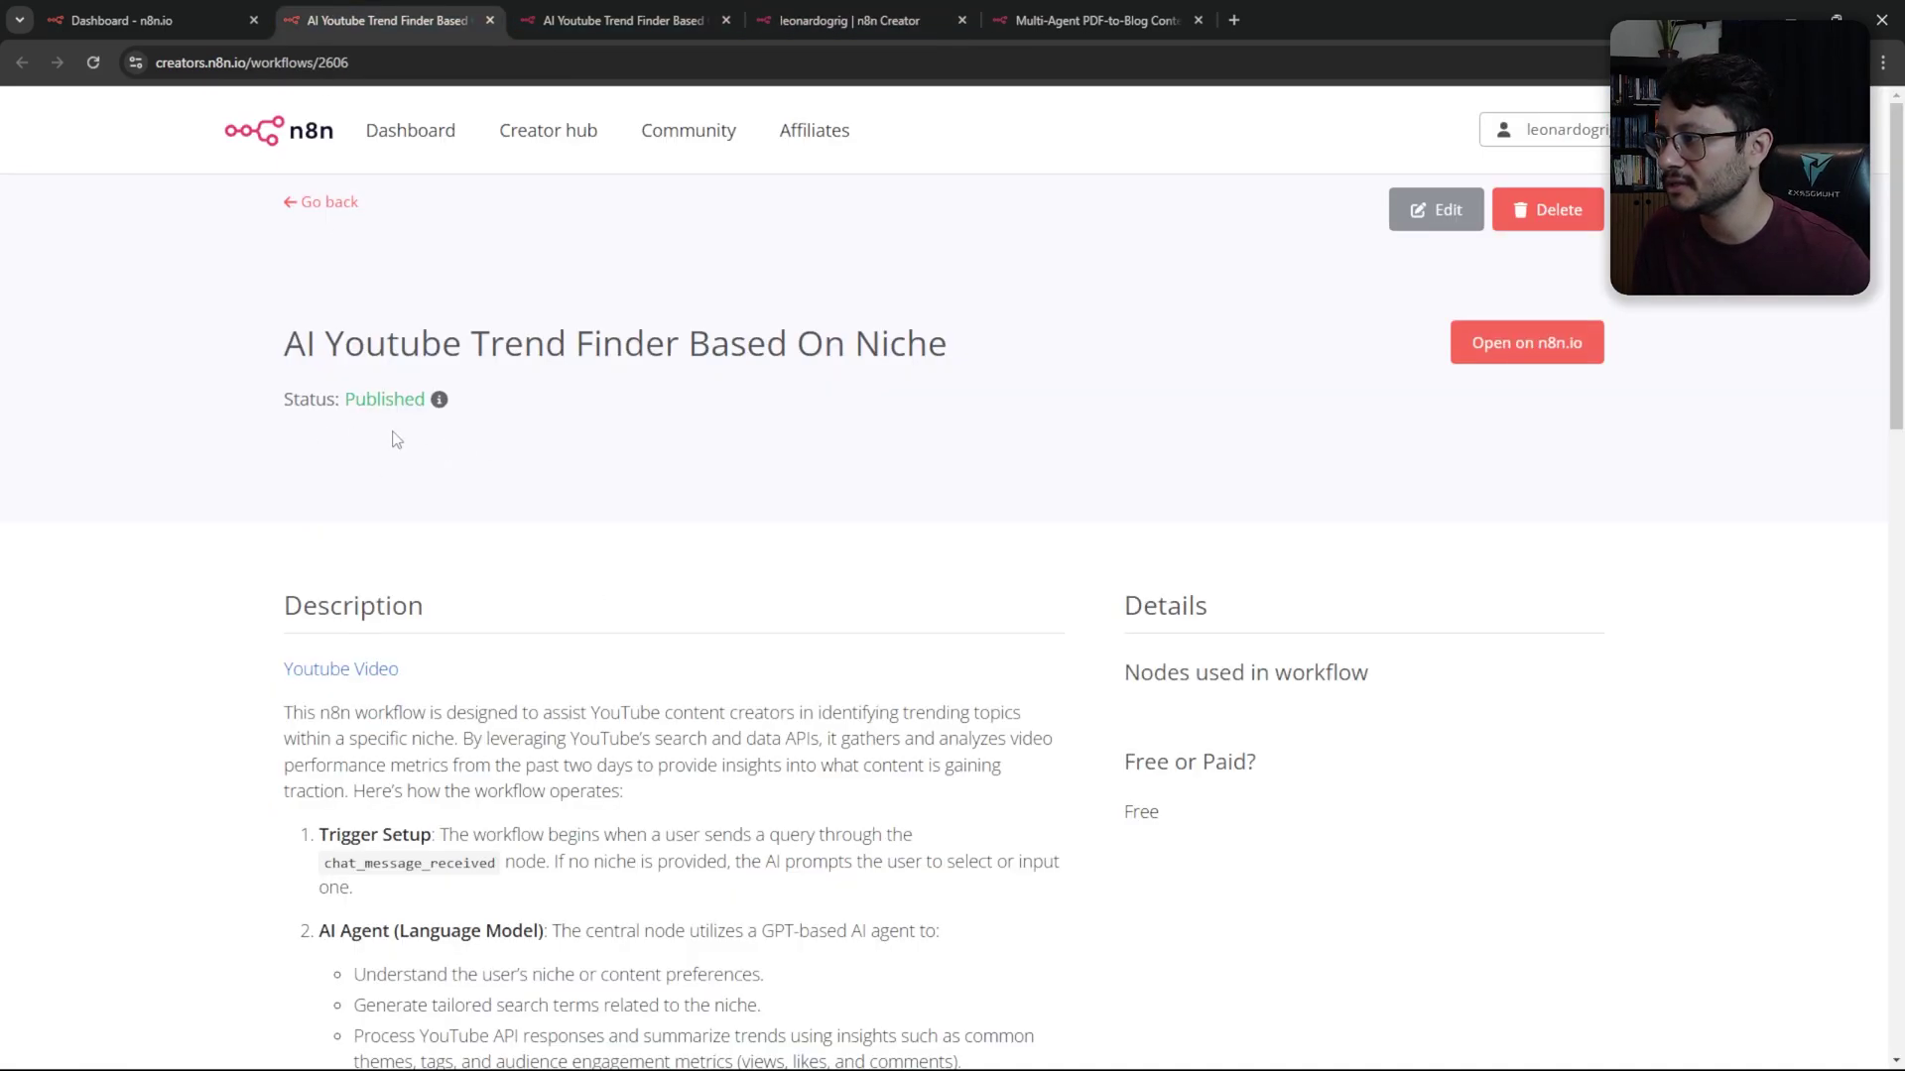
pyautogui.hotkey('ctrl', '1')
pyautogui.hotkey('ctrl', '4')
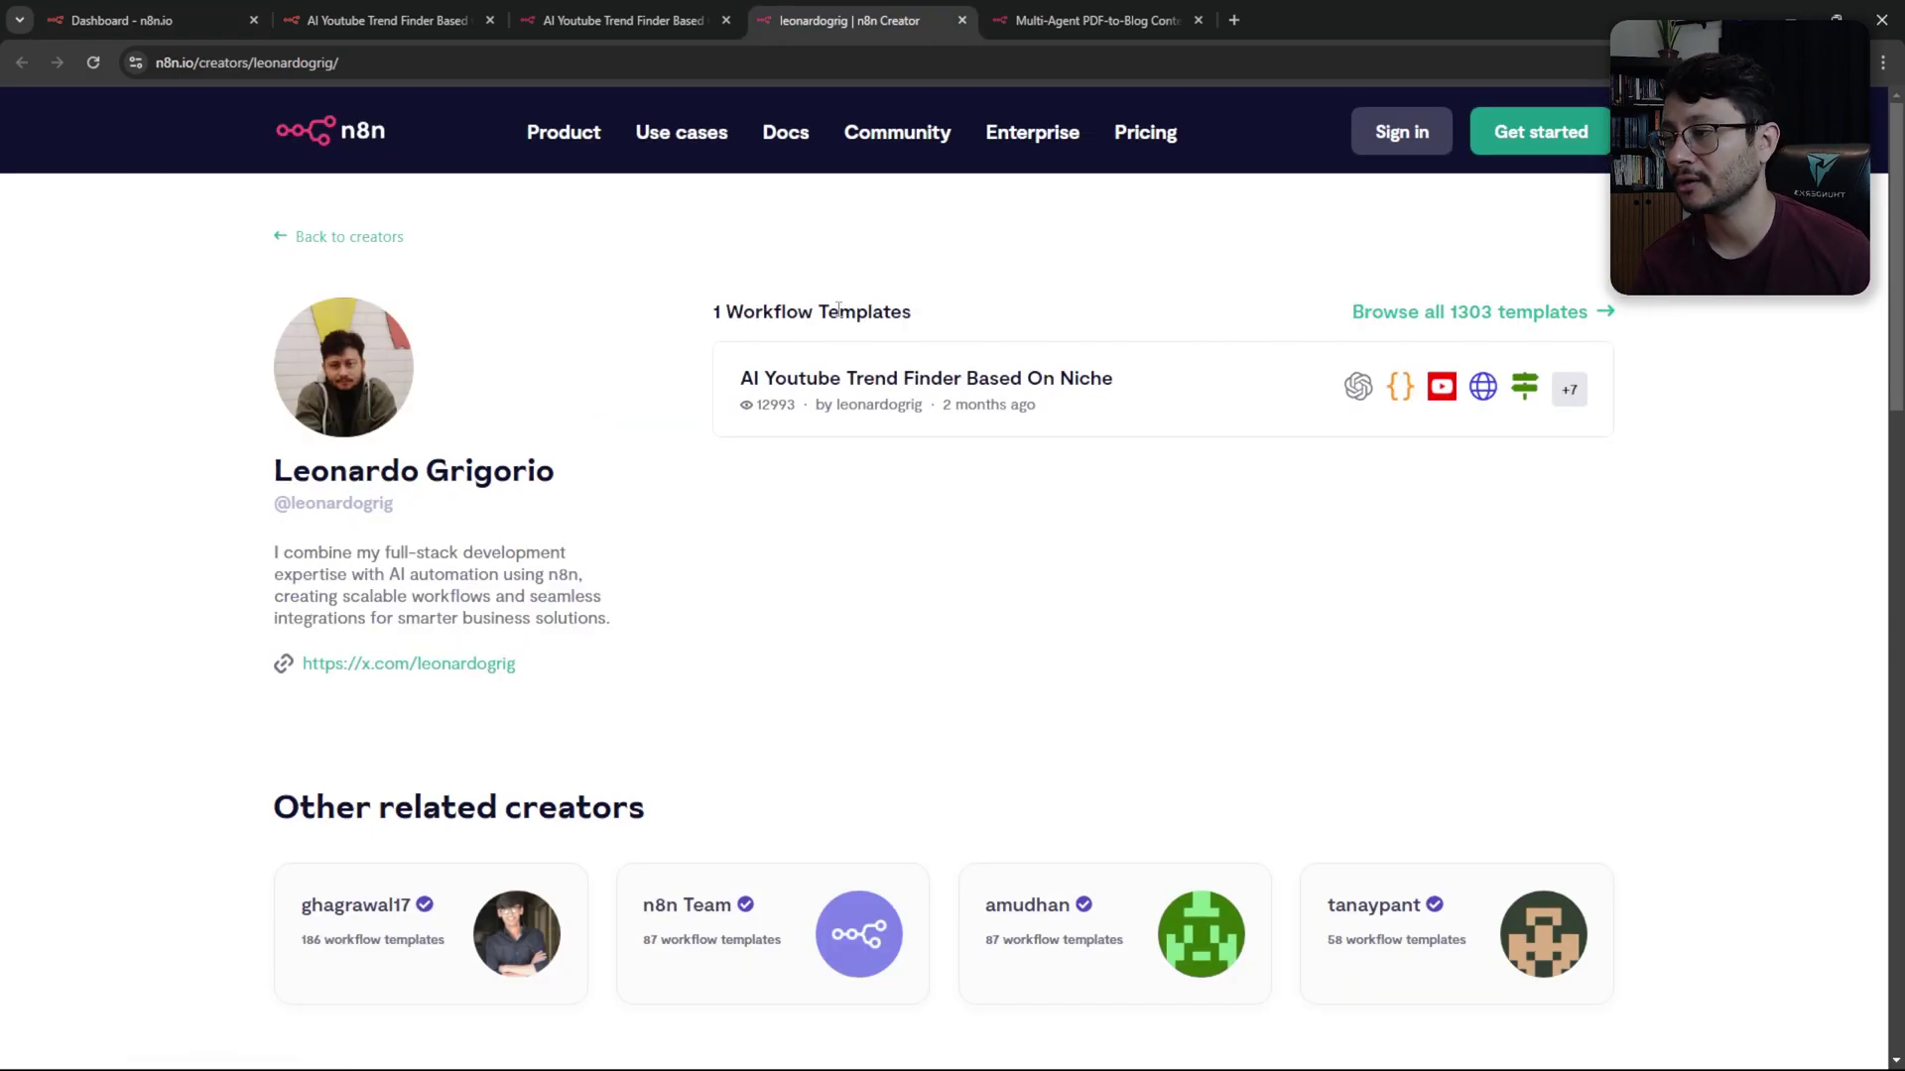
pyautogui.hotkey('ctrl', '5')
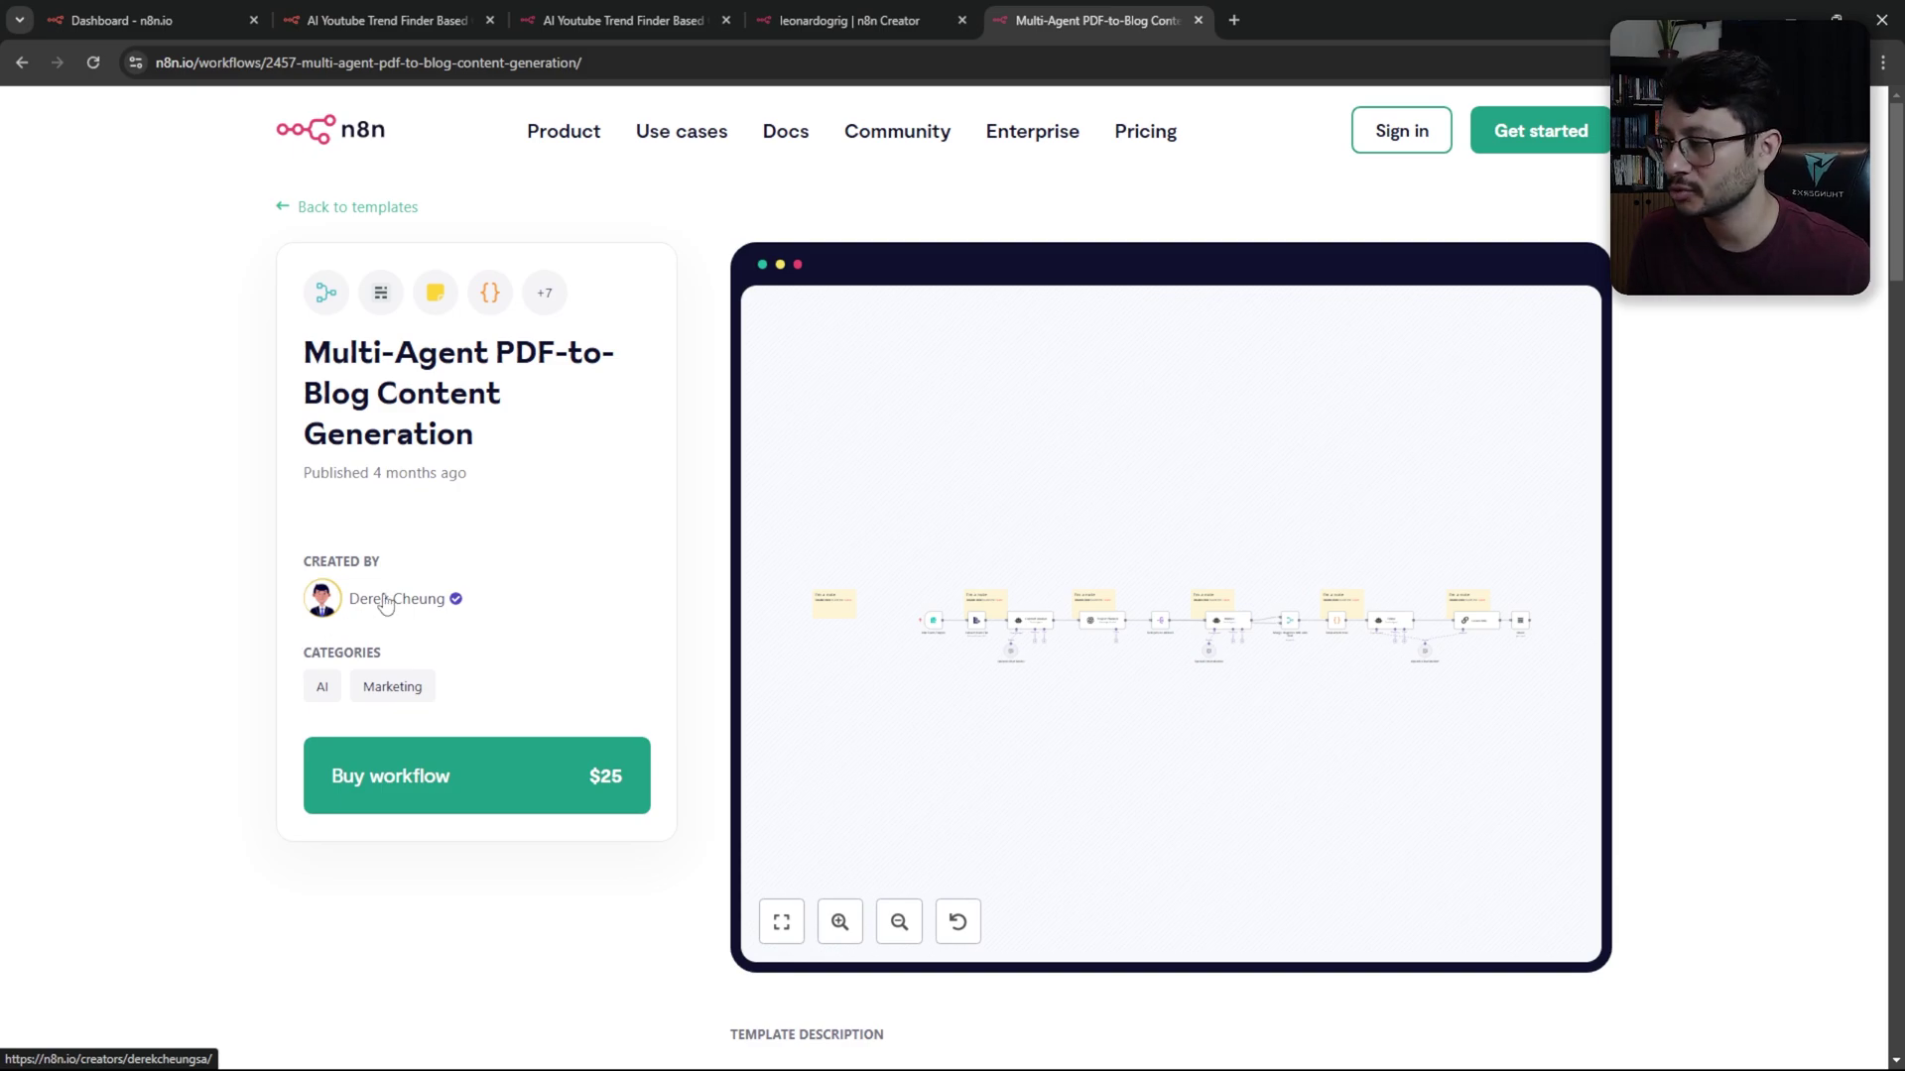
# Open the Multi-Agent PDF-to-Blog creator's profile and find that template title in their list with Ctrl+F
pyautogui.click(435, 603)
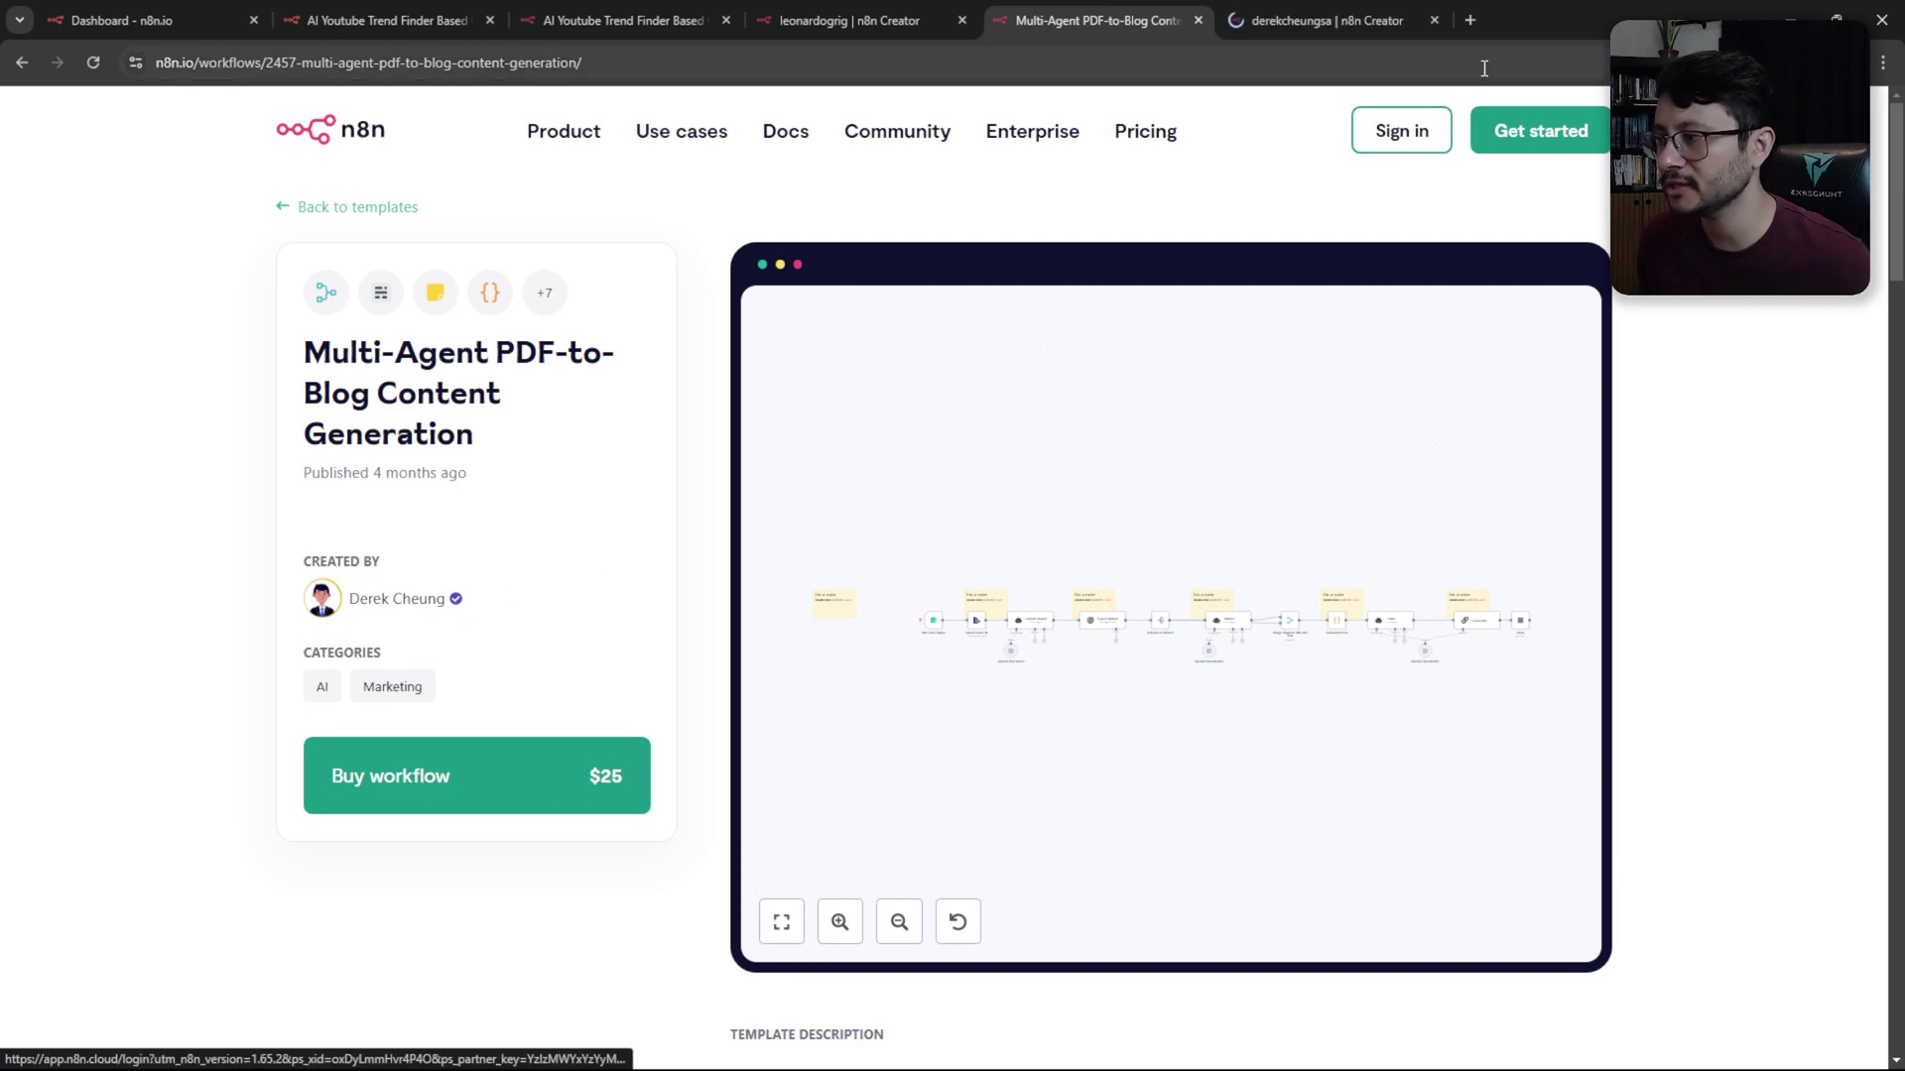
pyautogui.click(1102, 20)
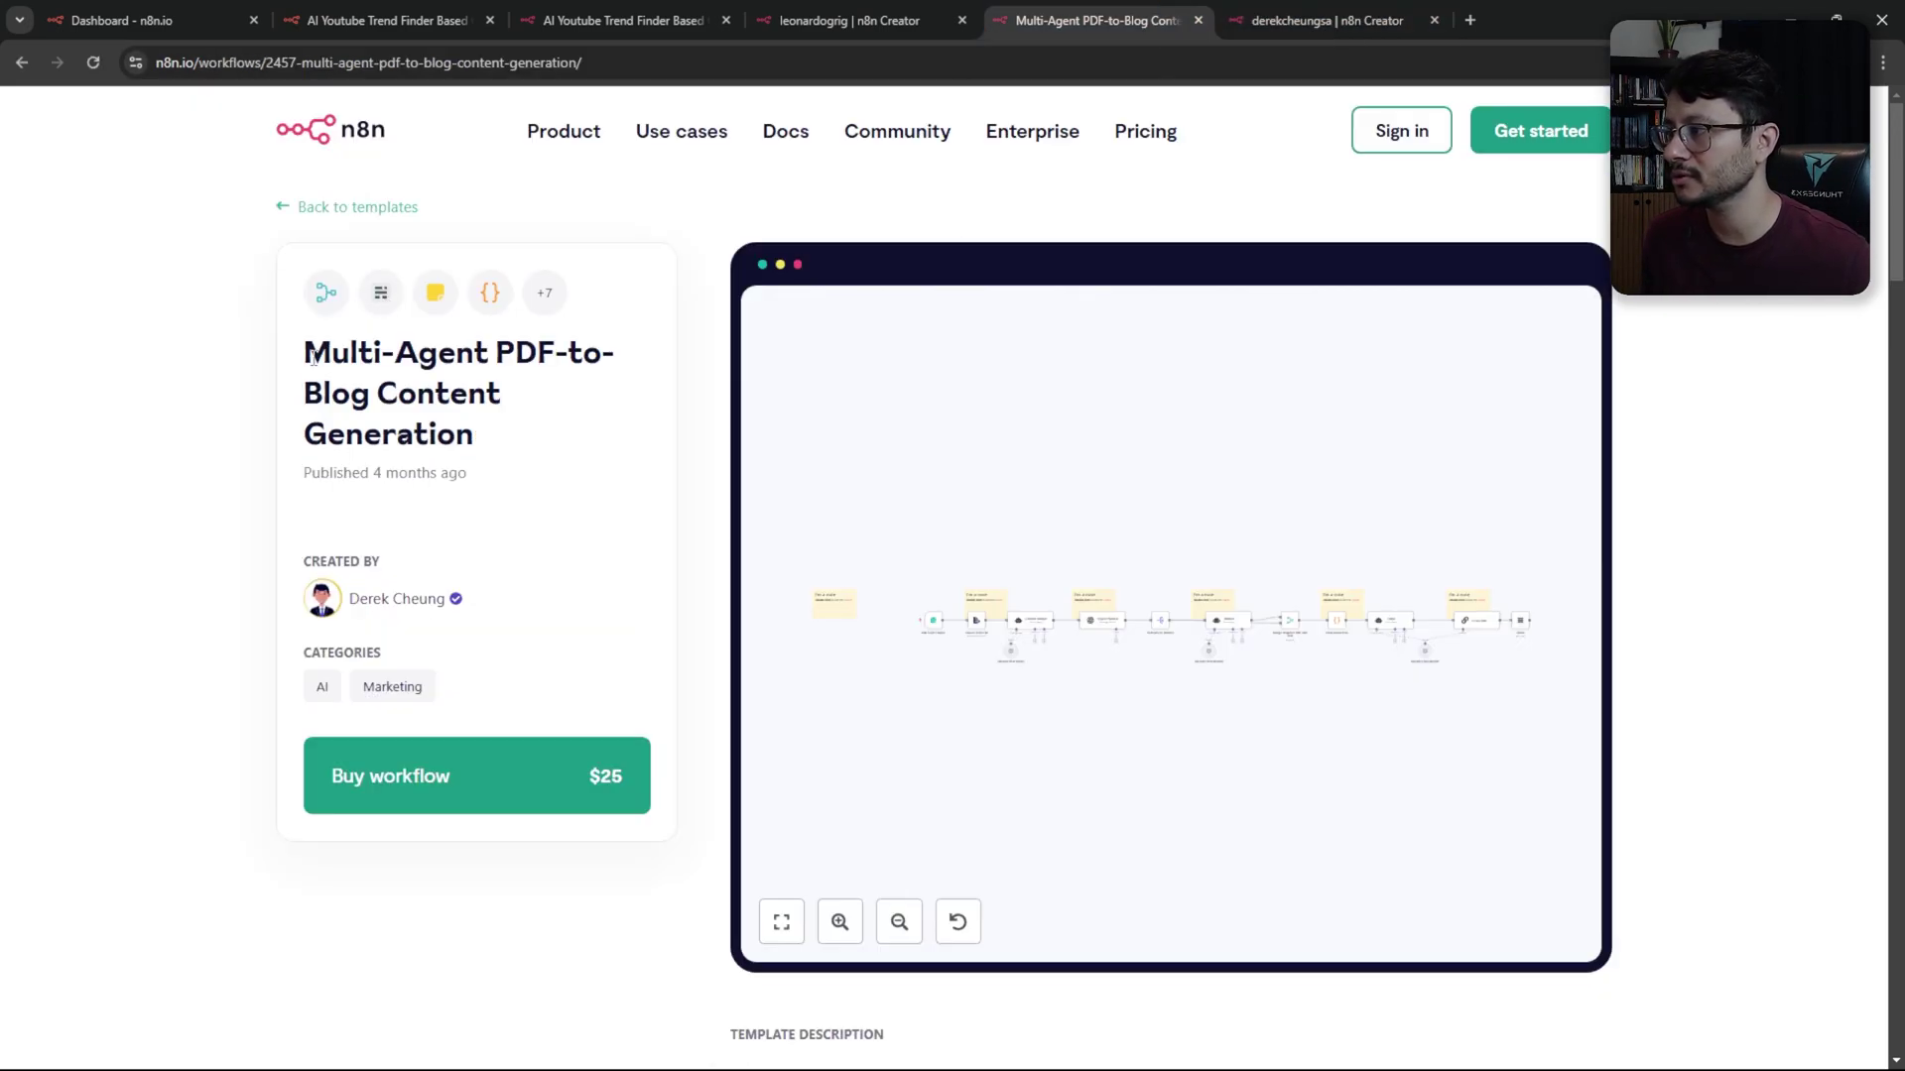
pyautogui.moveTo(305, 352); pyautogui.dragTo(545, 357)
pyautogui.hotkey('ctrl', 'c')
pyautogui.click(1324, 19)
pyautogui.hotkey('ctrl', 'f')
pyautogui.hotkey('ctrl', 'v')
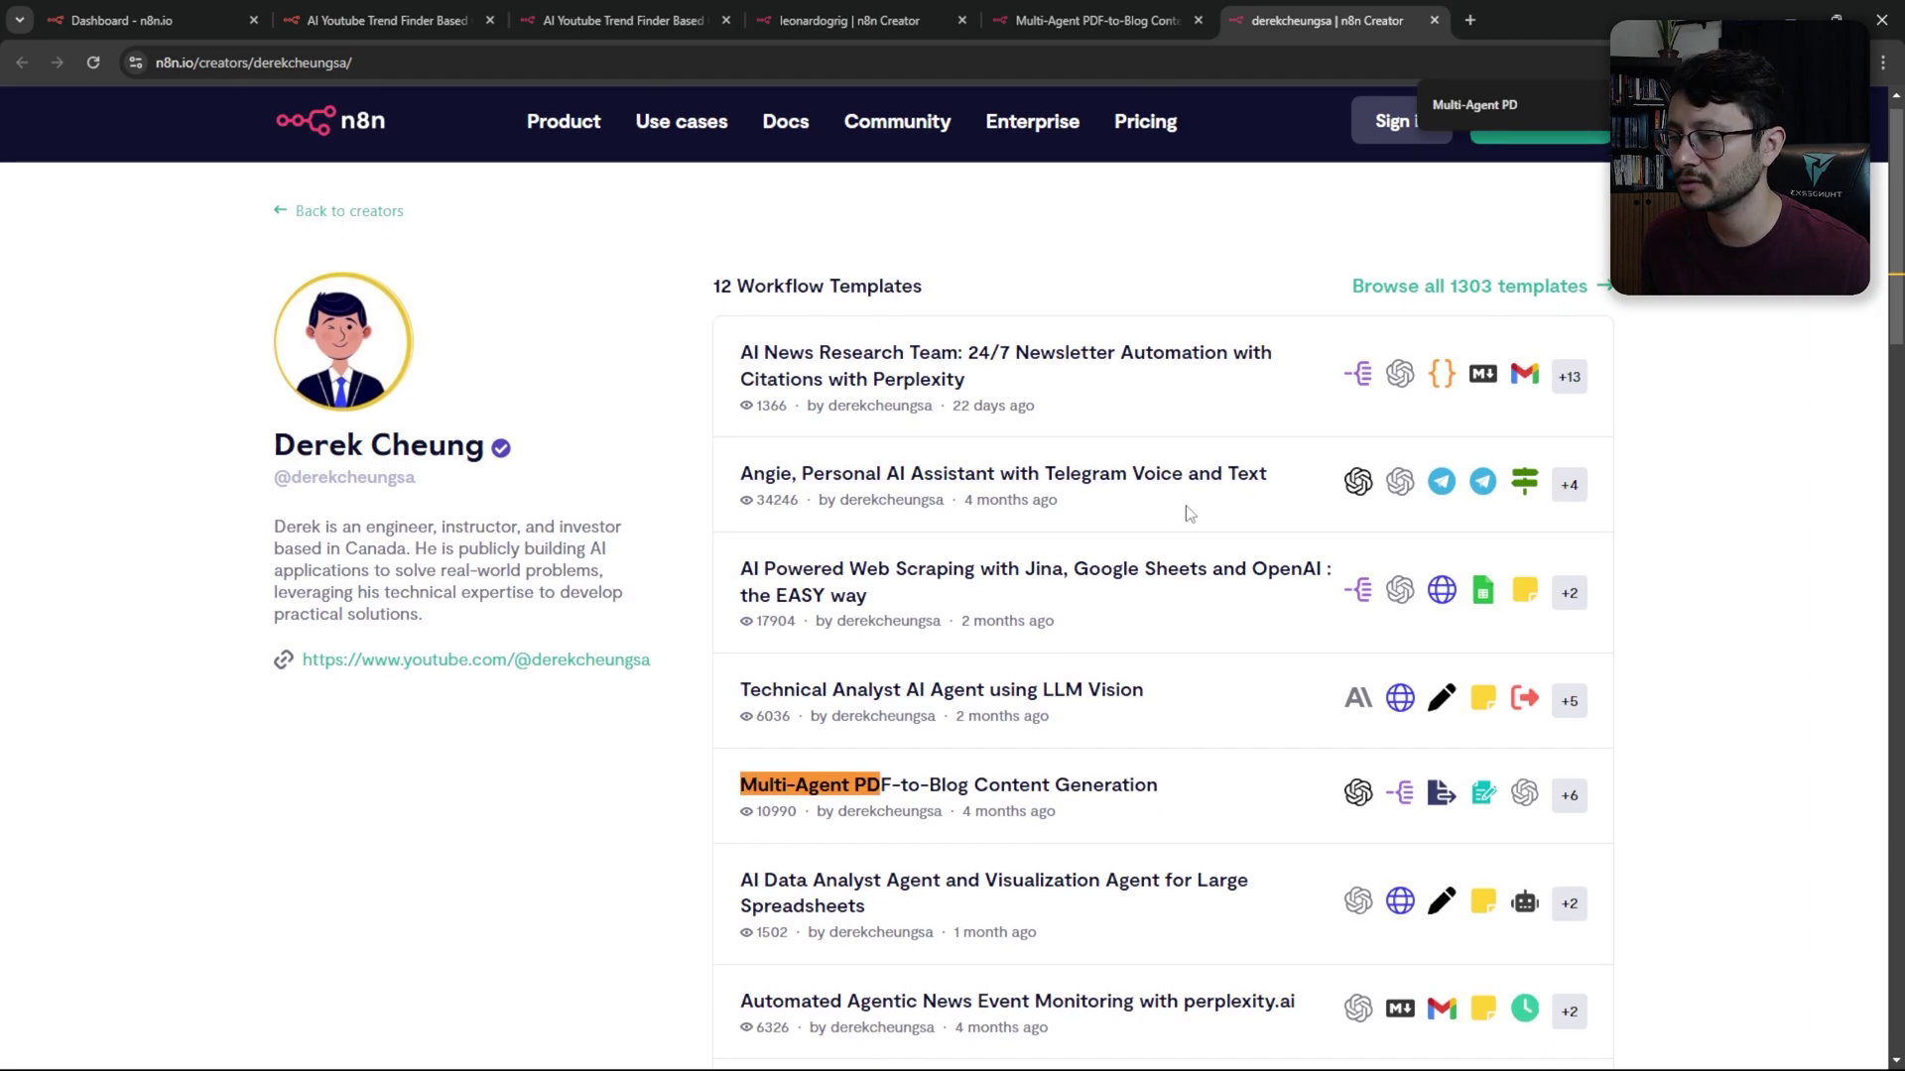
pyautogui.scroll(-2, 795, 551)
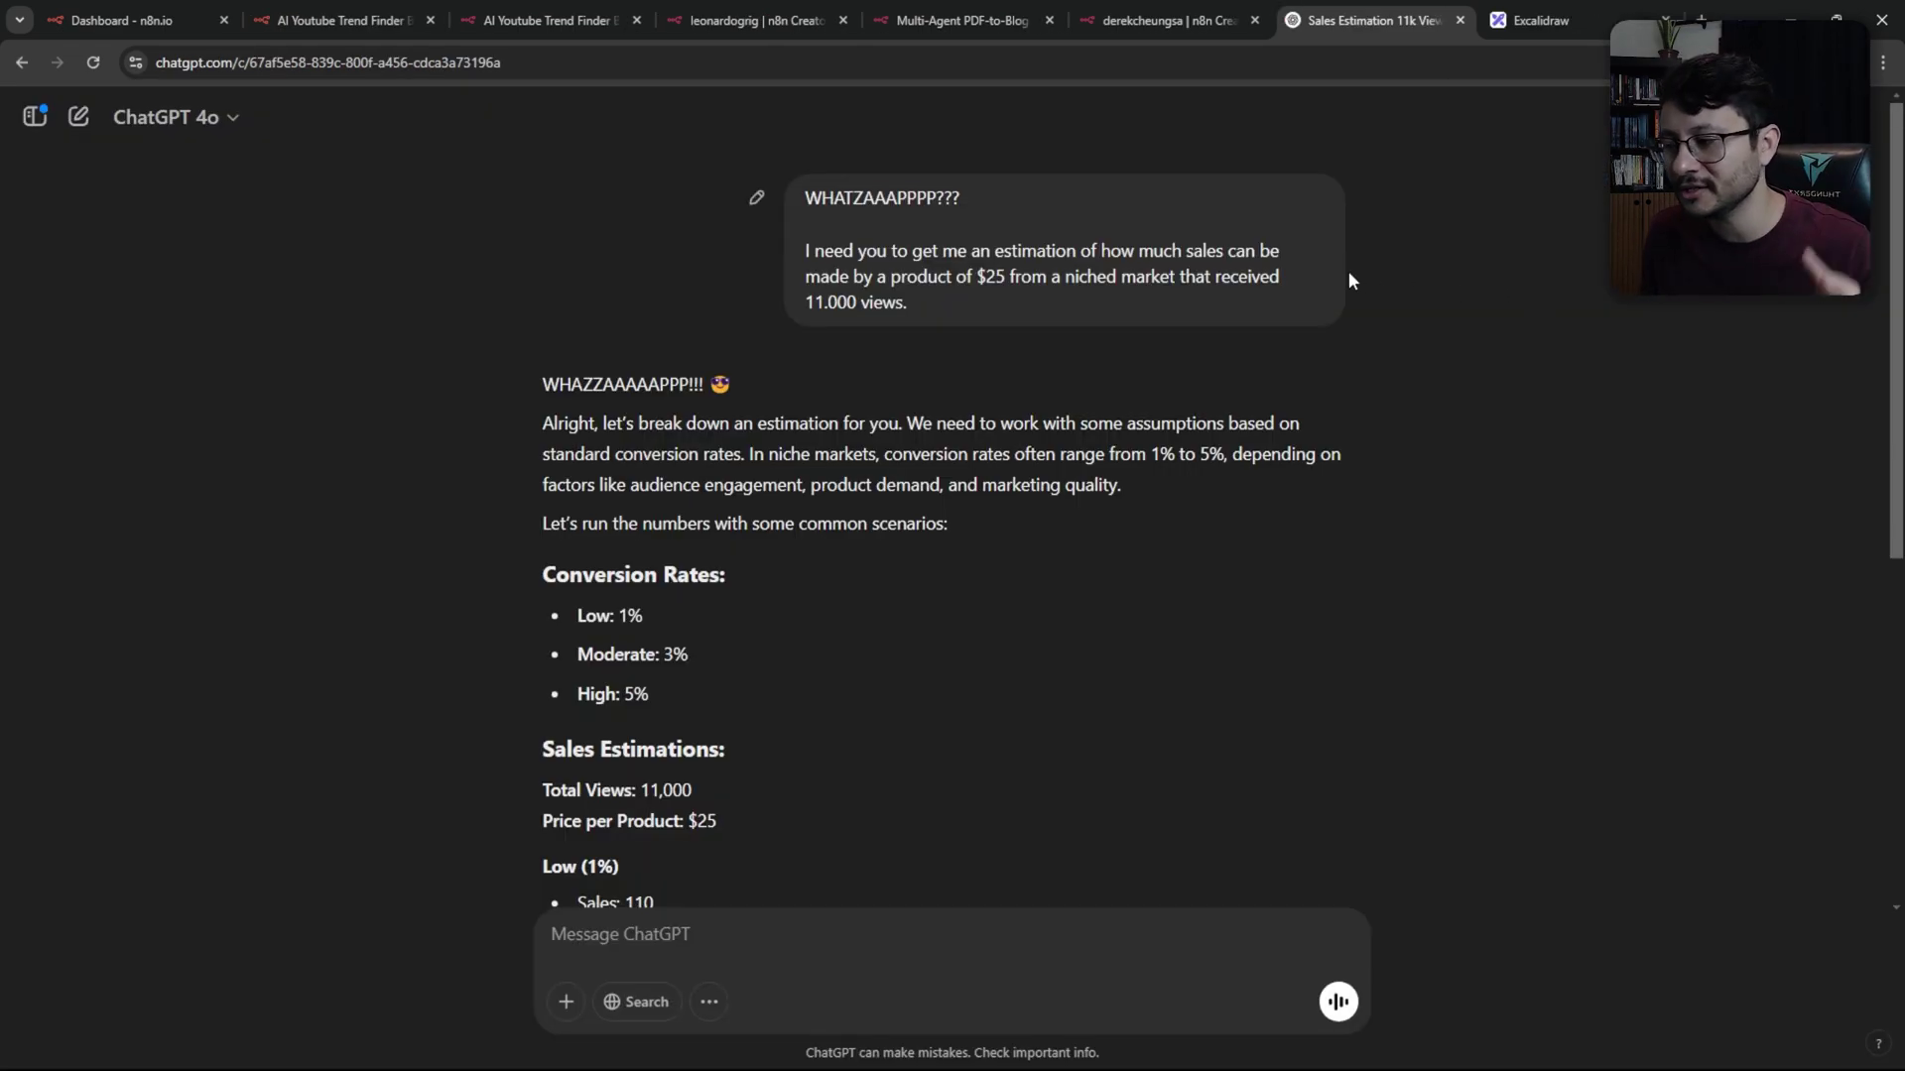
pyautogui.hotkey('ctrl', 'Tab')
# Freehand-sketch the funnel's sides and top line, write 'views' above, and add an arrow
pyautogui.press('p')
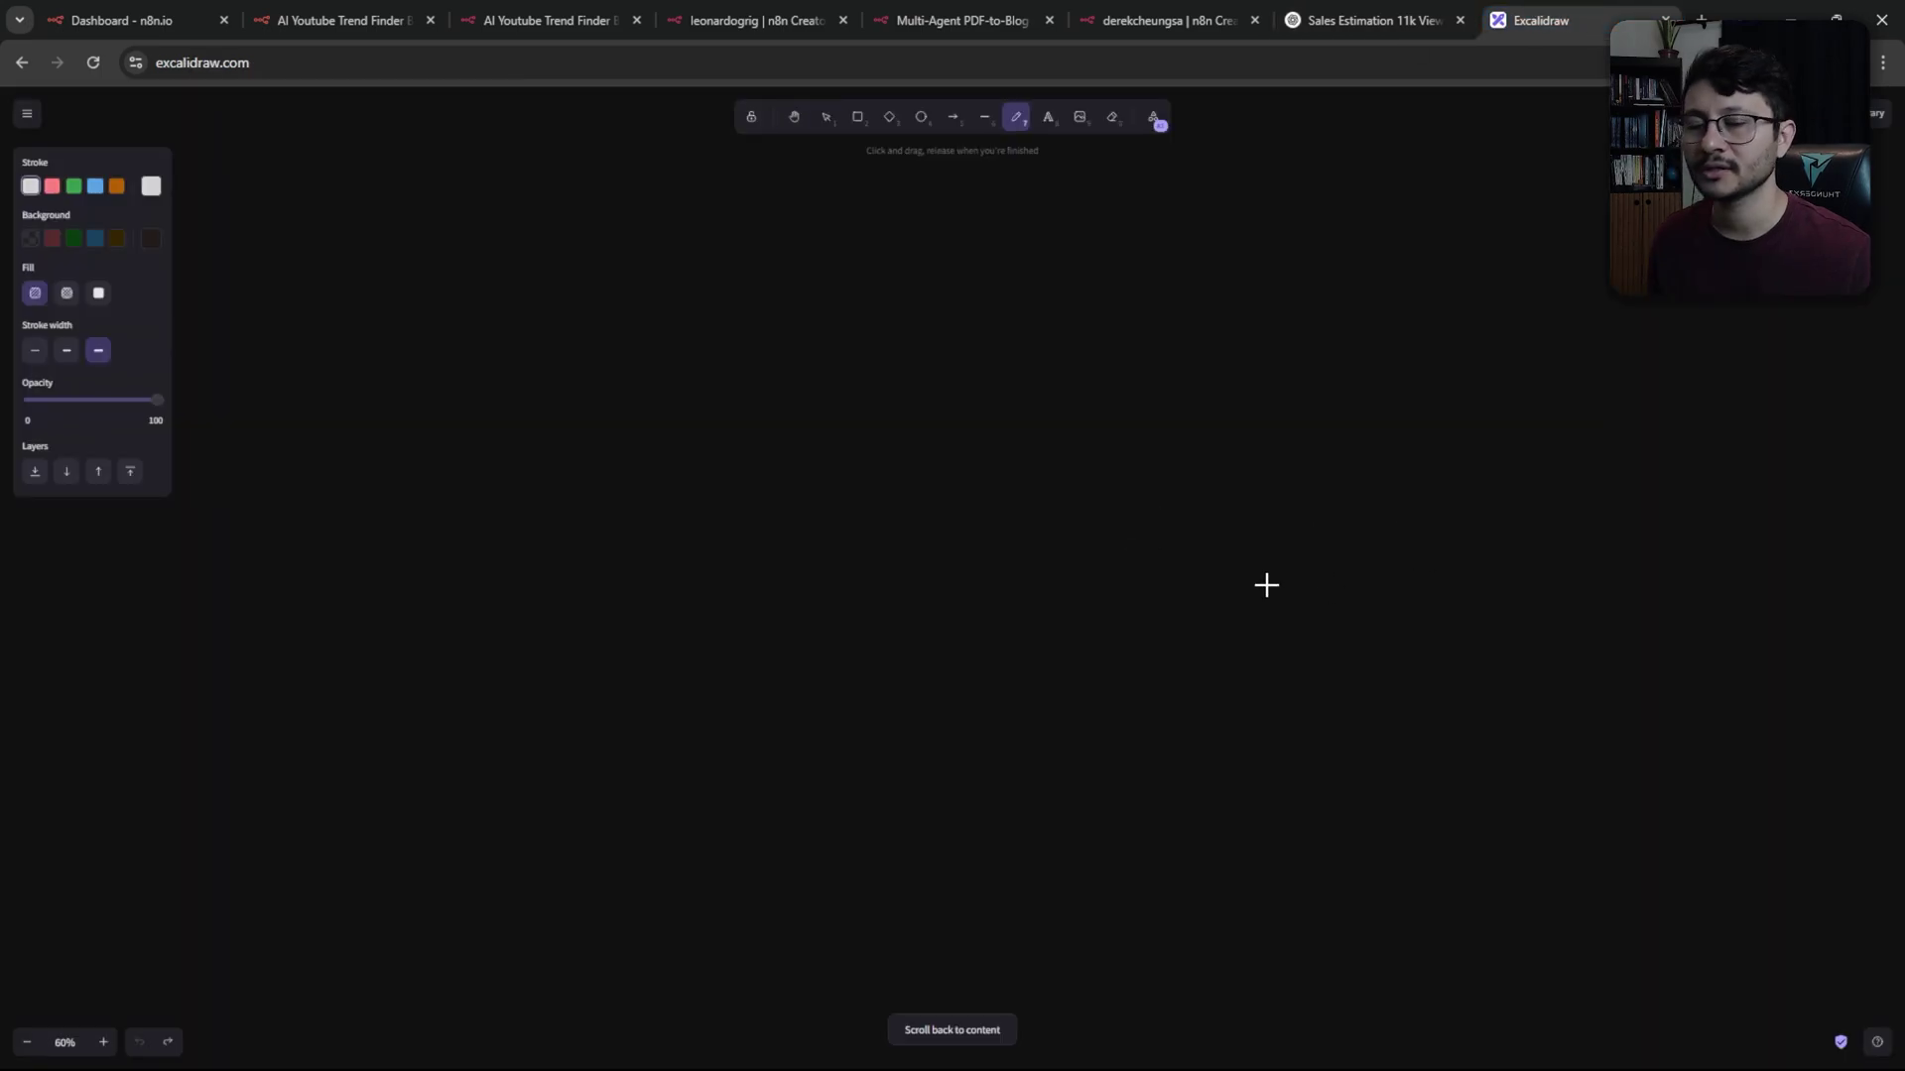
pyautogui.moveTo(669, 260); pyautogui.dragTo(817, 788)
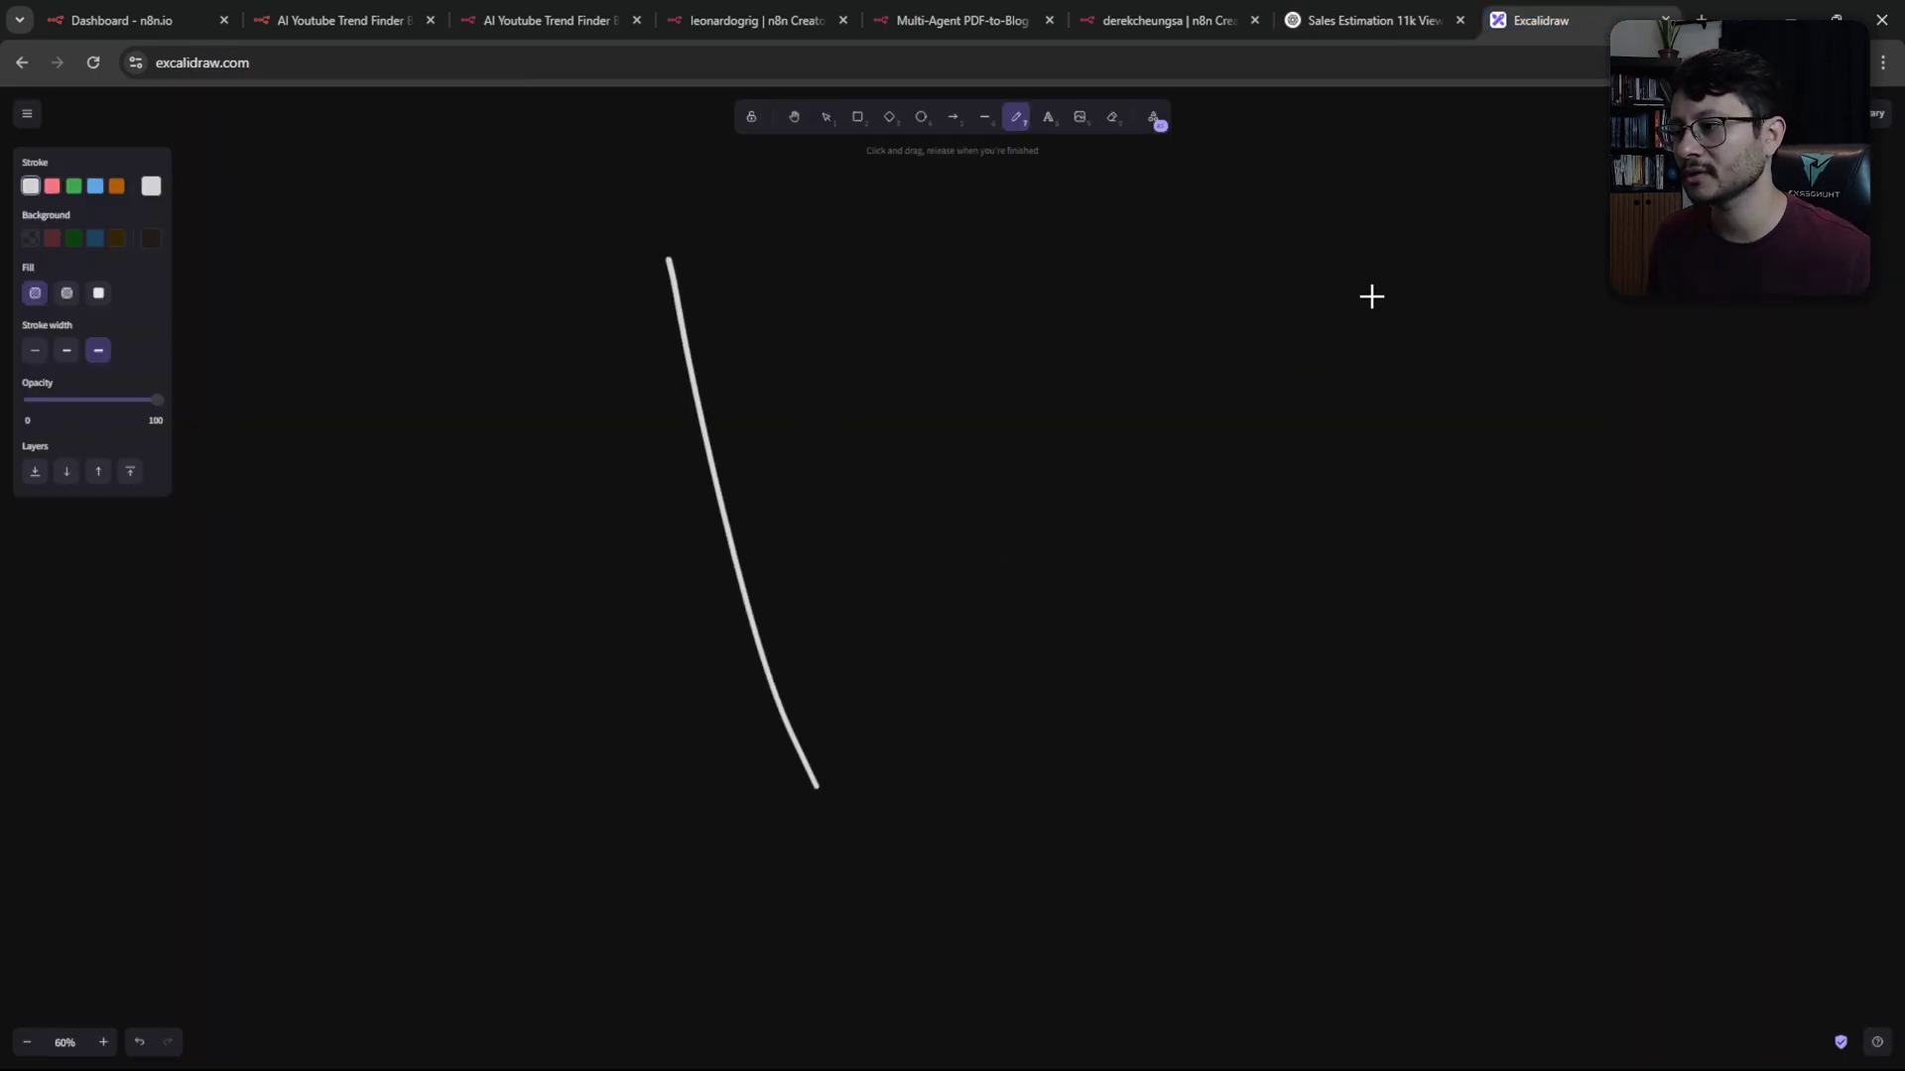
pyautogui.moveTo(1371, 297); pyautogui.dragTo(1079, 796)
pyautogui.moveTo(691, 388); pyautogui.dragTo(1298, 416)
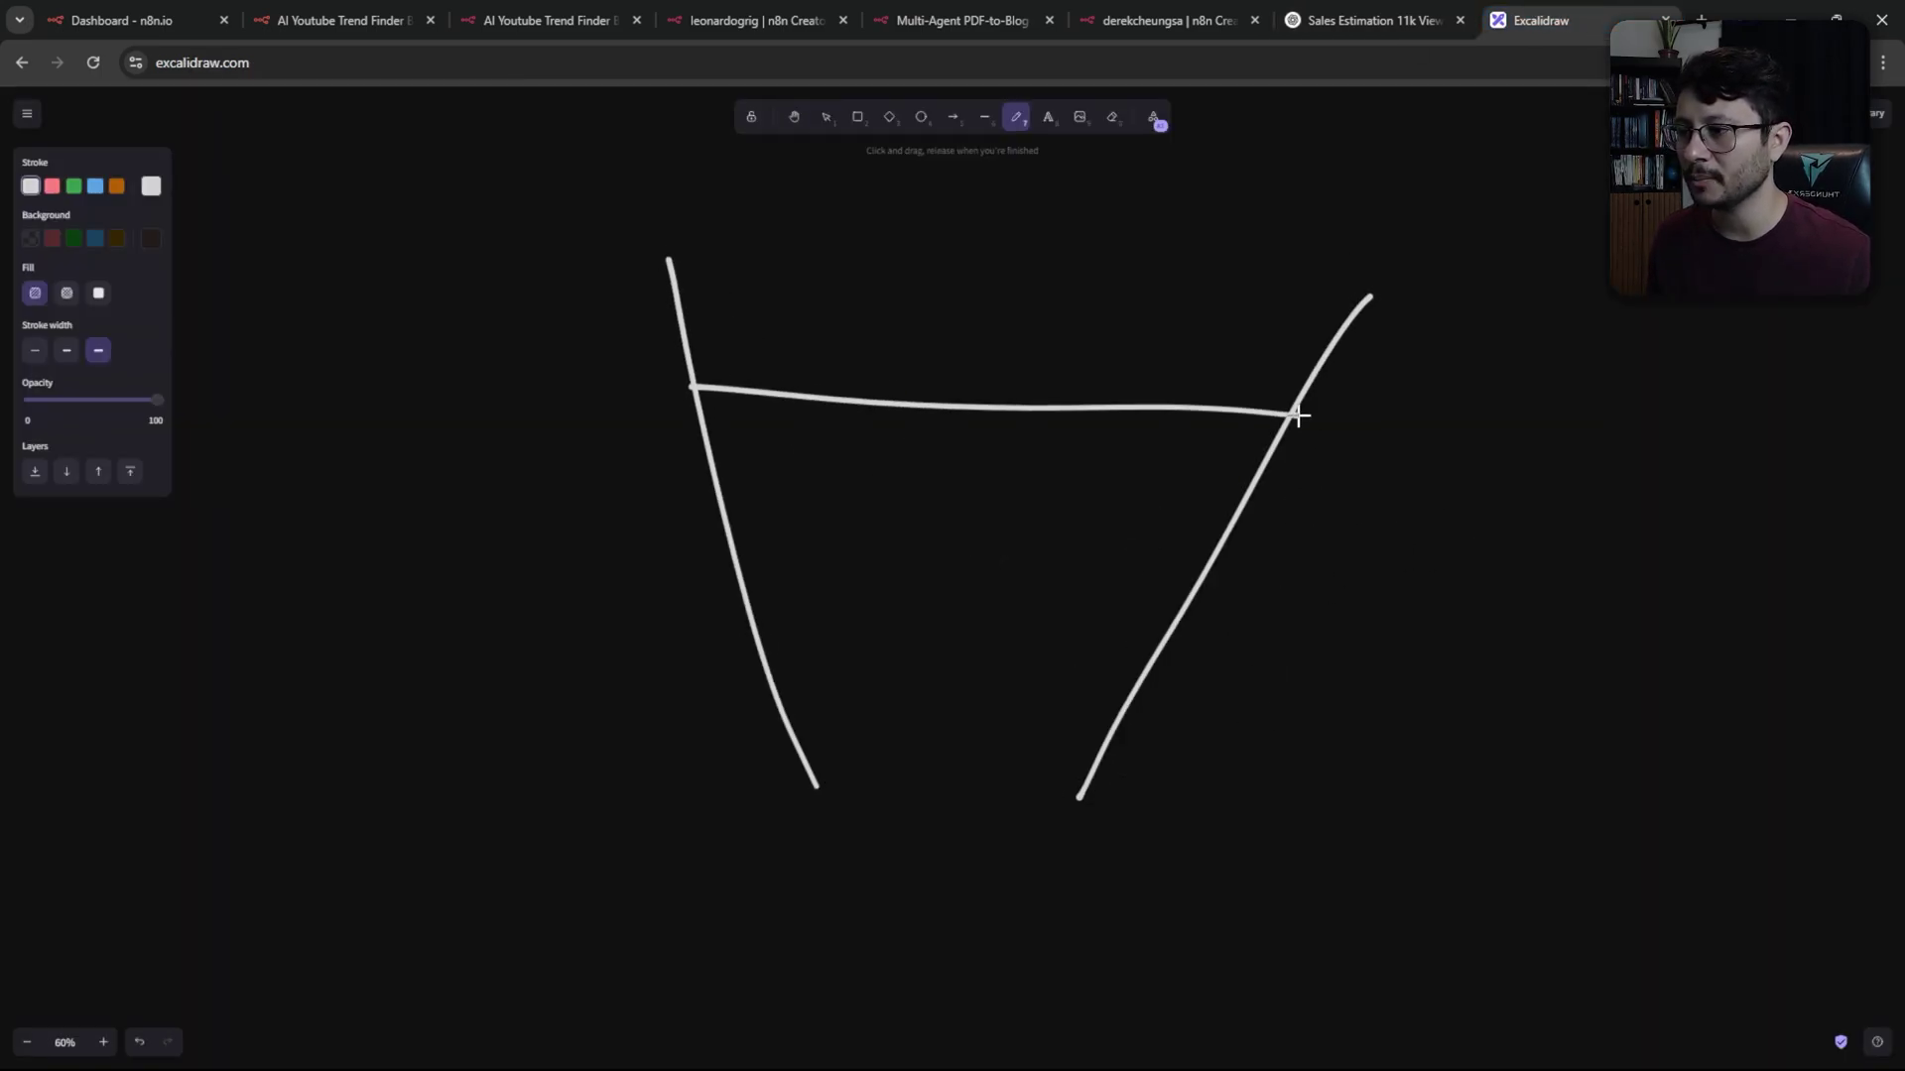
pyautogui.moveTo(965, 232)
pyautogui.mouseDown()
pyautogui.moveTo(1016, 223)
pyautogui.moveTo(1051, 271)
pyautogui.moveTo(1176, 225)
pyautogui.moveTo(1195, 268)
pyautogui.mouseUp()
pyautogui.click(1039, 202)
pyautogui.moveTo(1191, 316); pyautogui.dragTo(1099, 352)
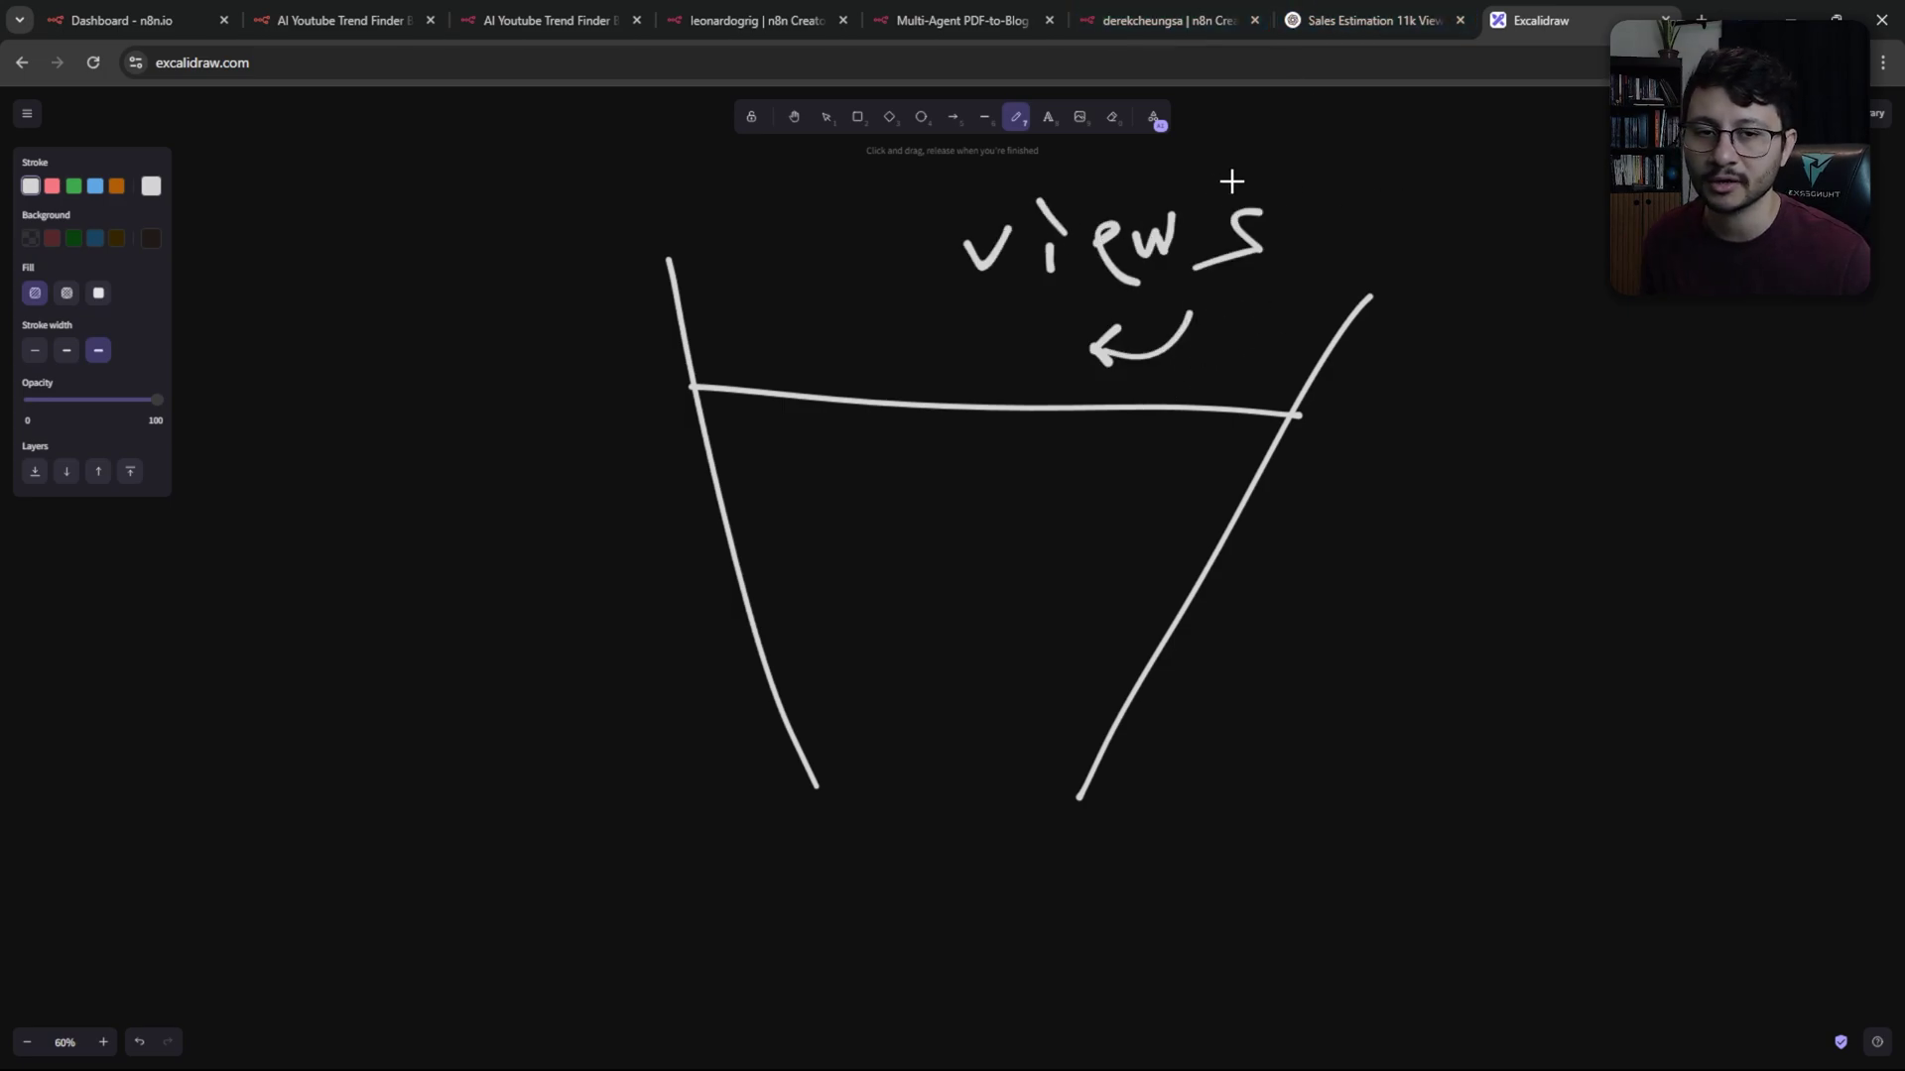
# Add a second dividing line, circle 11000, and draw a line down from it
pyautogui.click(1168, 20)
pyautogui.scroll(1, 811, 391)
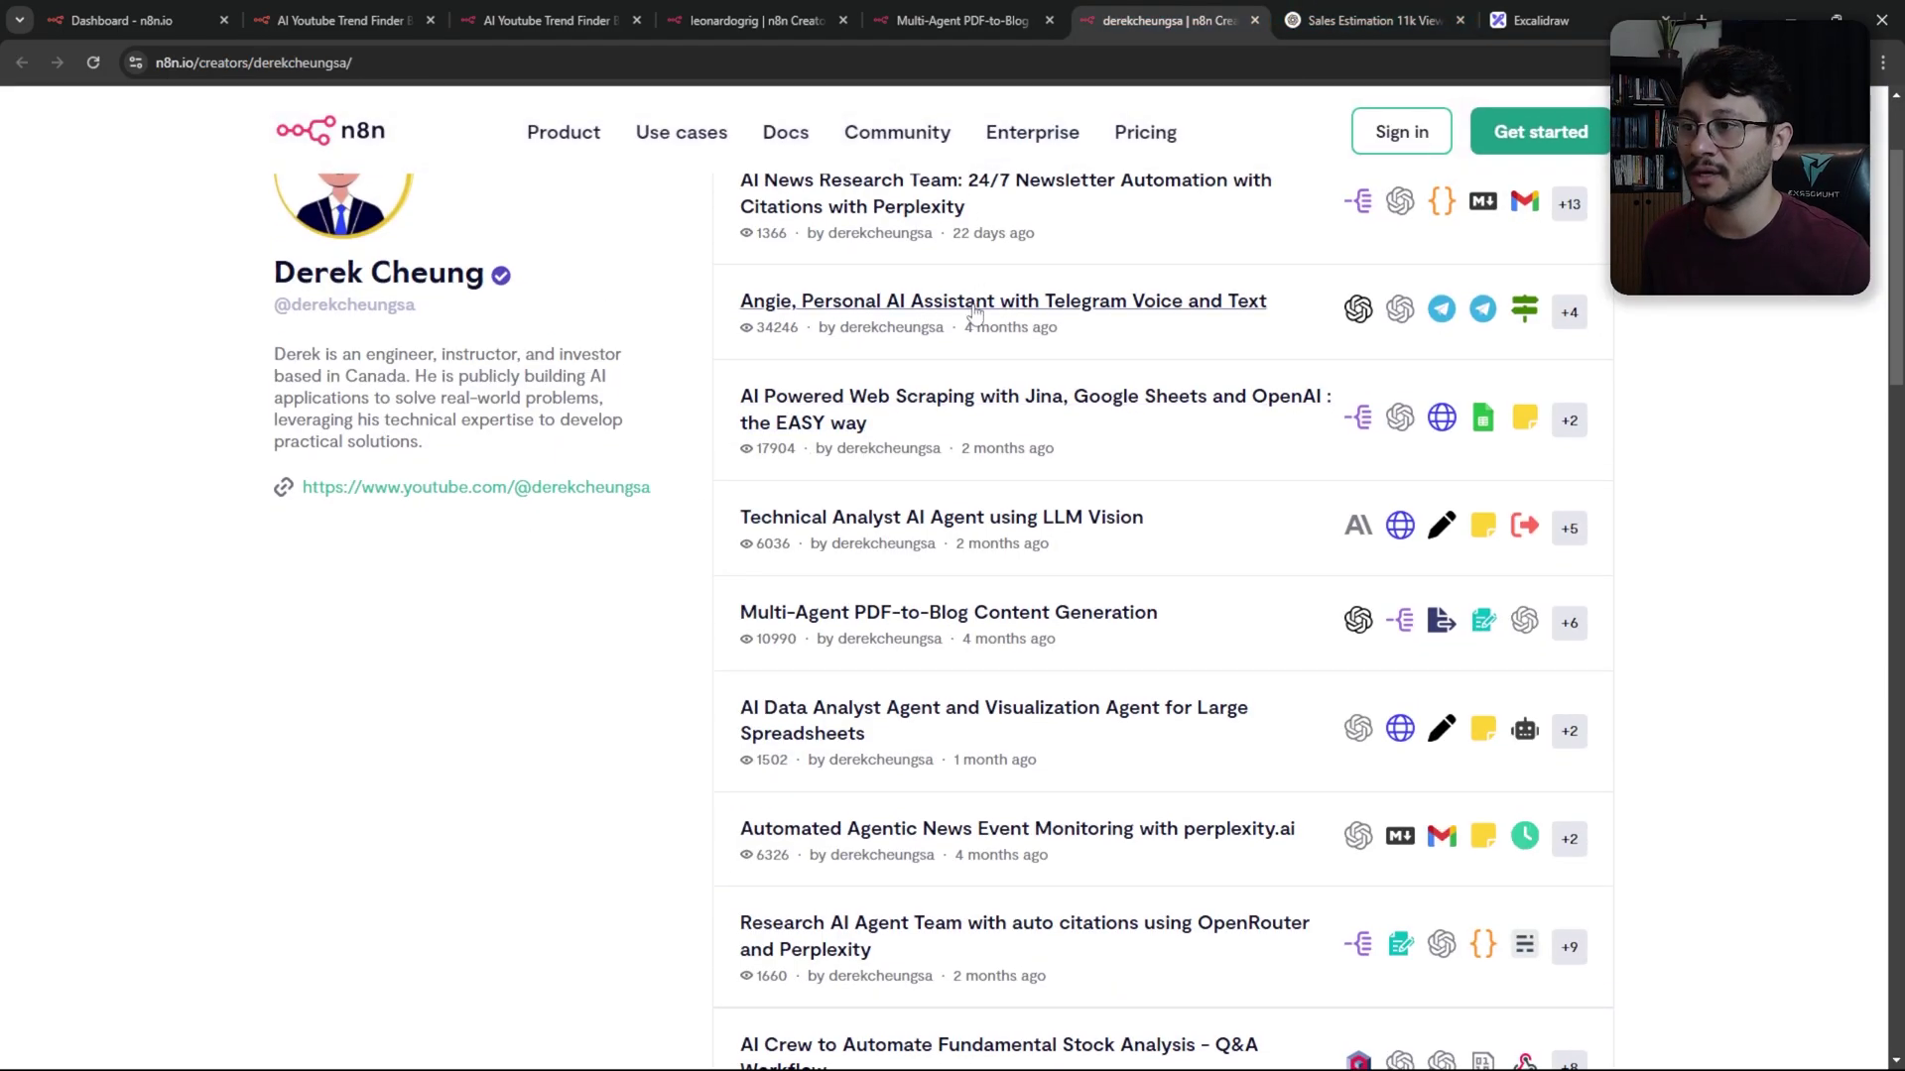
pyautogui.scroll(2, 1045, 344)
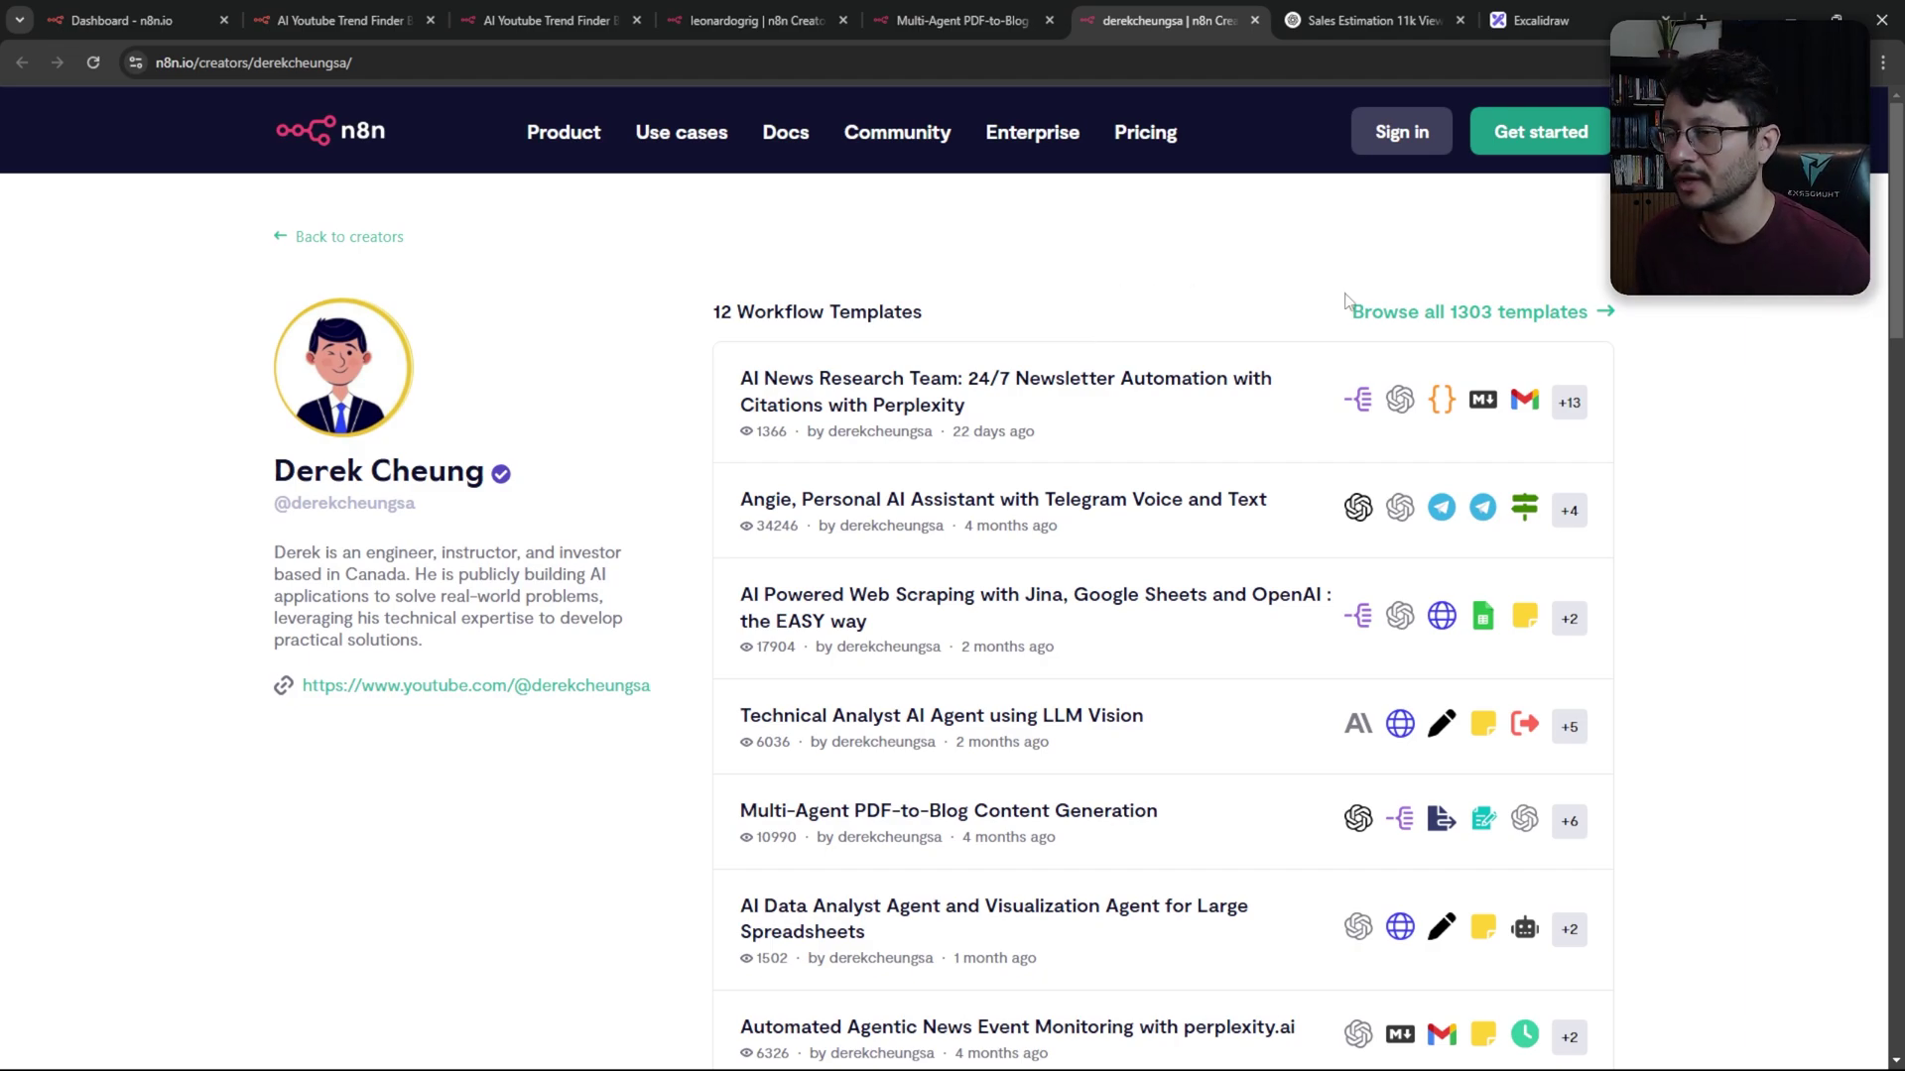
pyautogui.click(1540, 19)
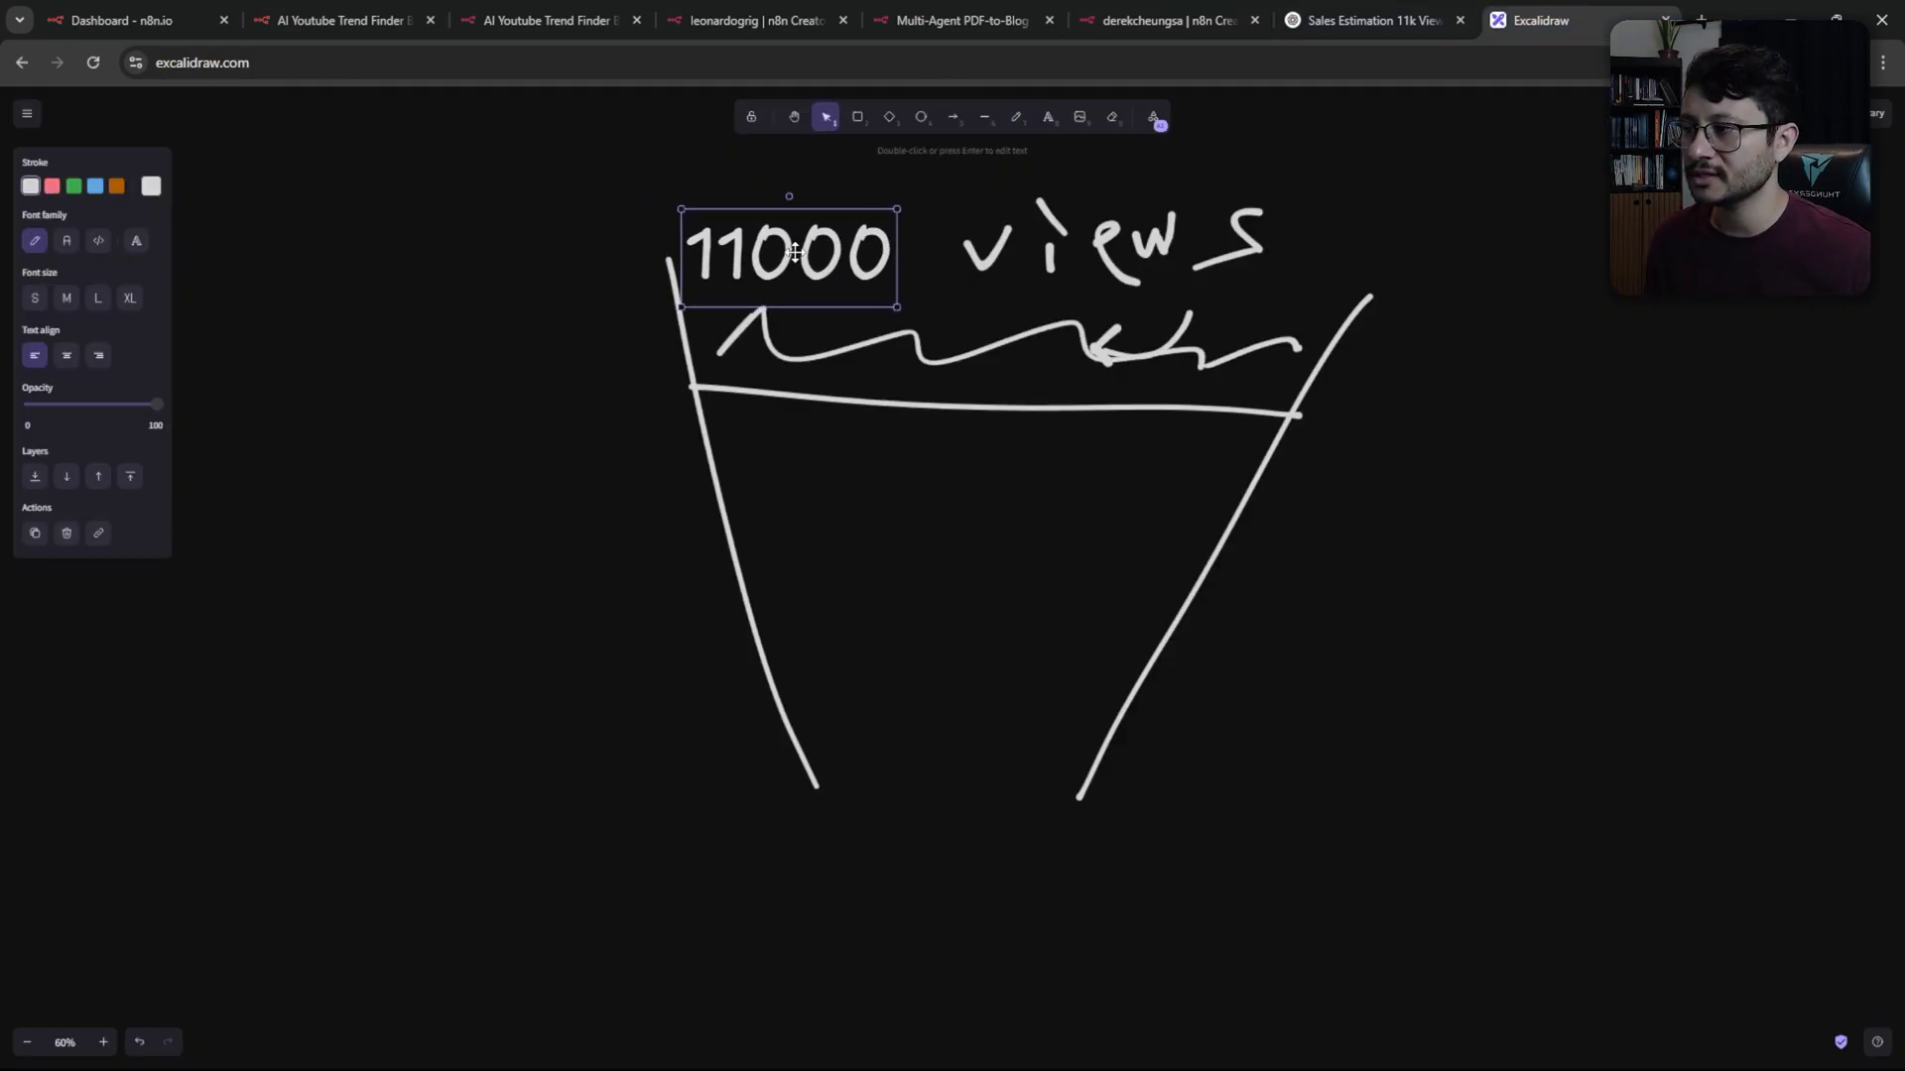
pyautogui.click(1137, 566)
pyautogui.click(1016, 116)
pyautogui.moveTo(730, 528); pyautogui.dragTo(1221, 551)
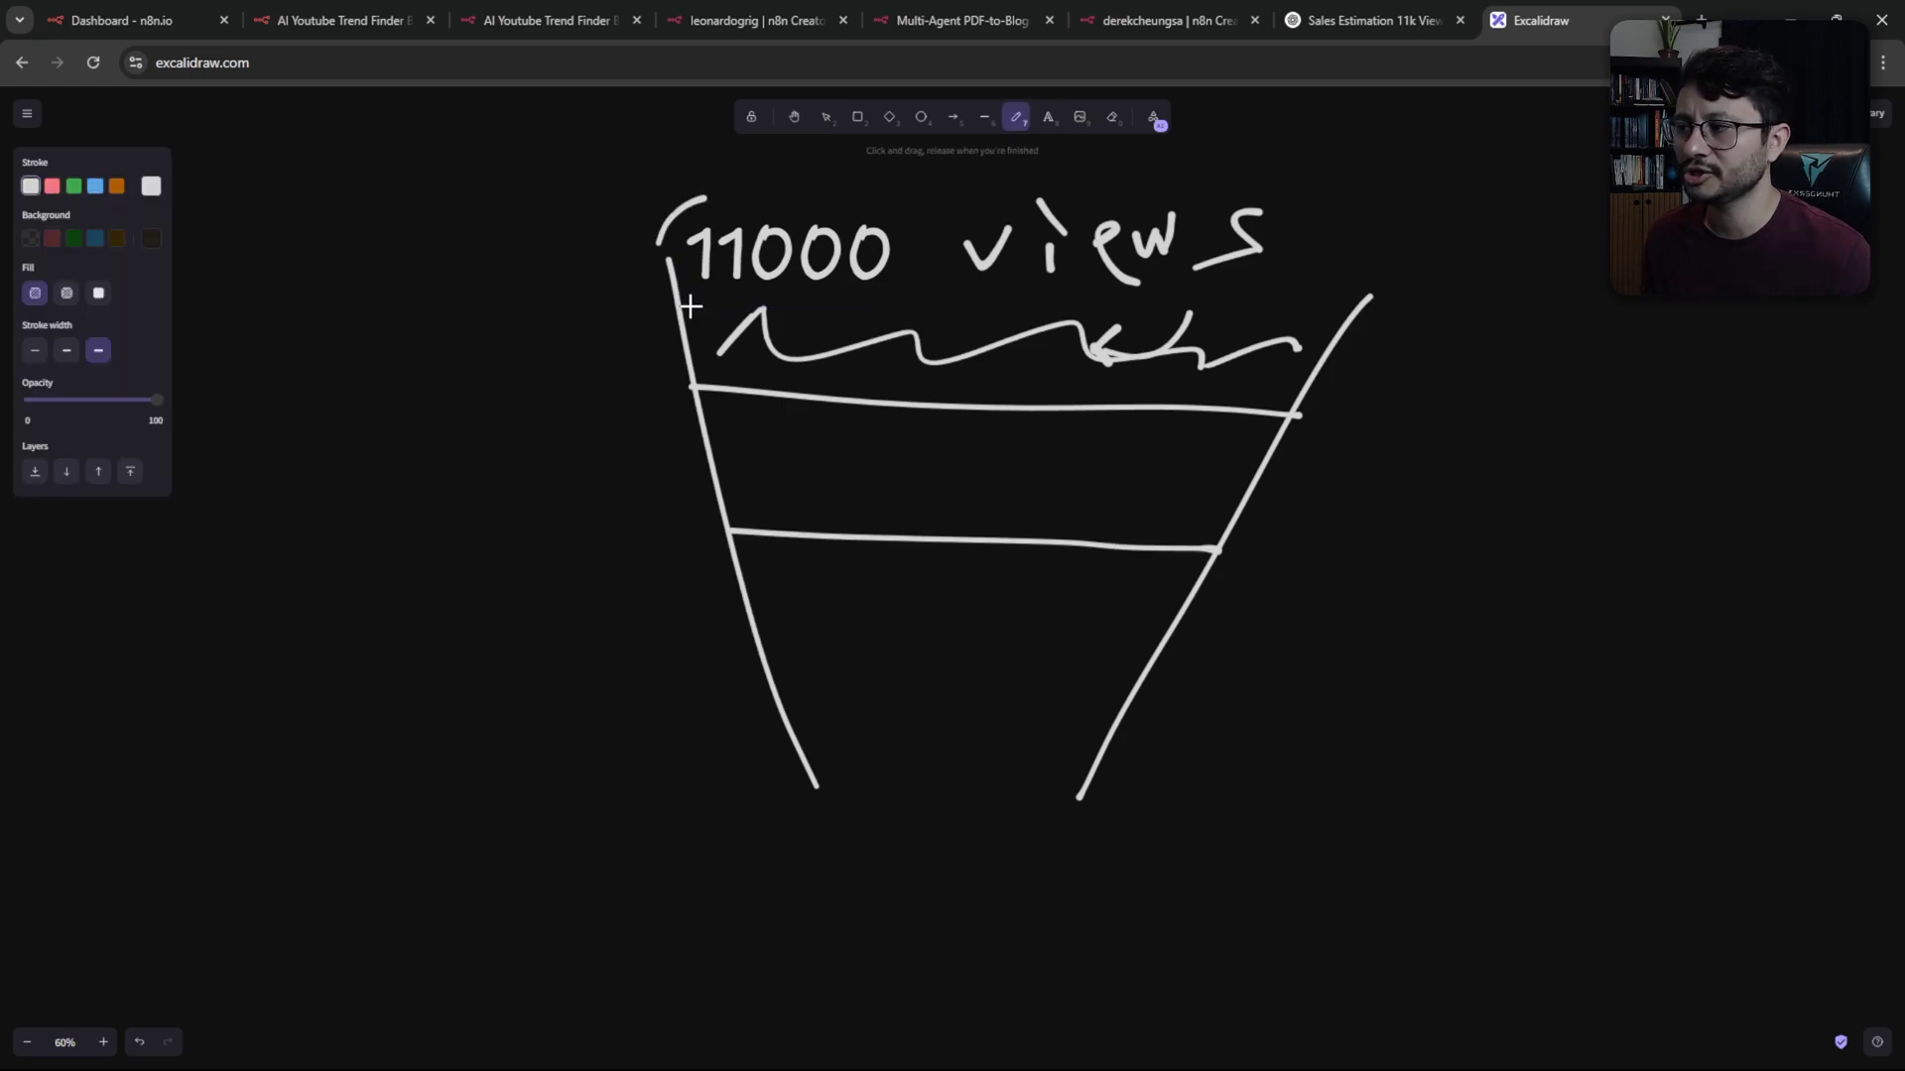
pyautogui.moveTo(683, 297); pyautogui.dragTo(596, 215)
pyautogui.moveTo(903, 276); pyautogui.dragTo(968, 408)
# Handwrite 20% in the funnel's middle tier
pyautogui.click(1169, 19)
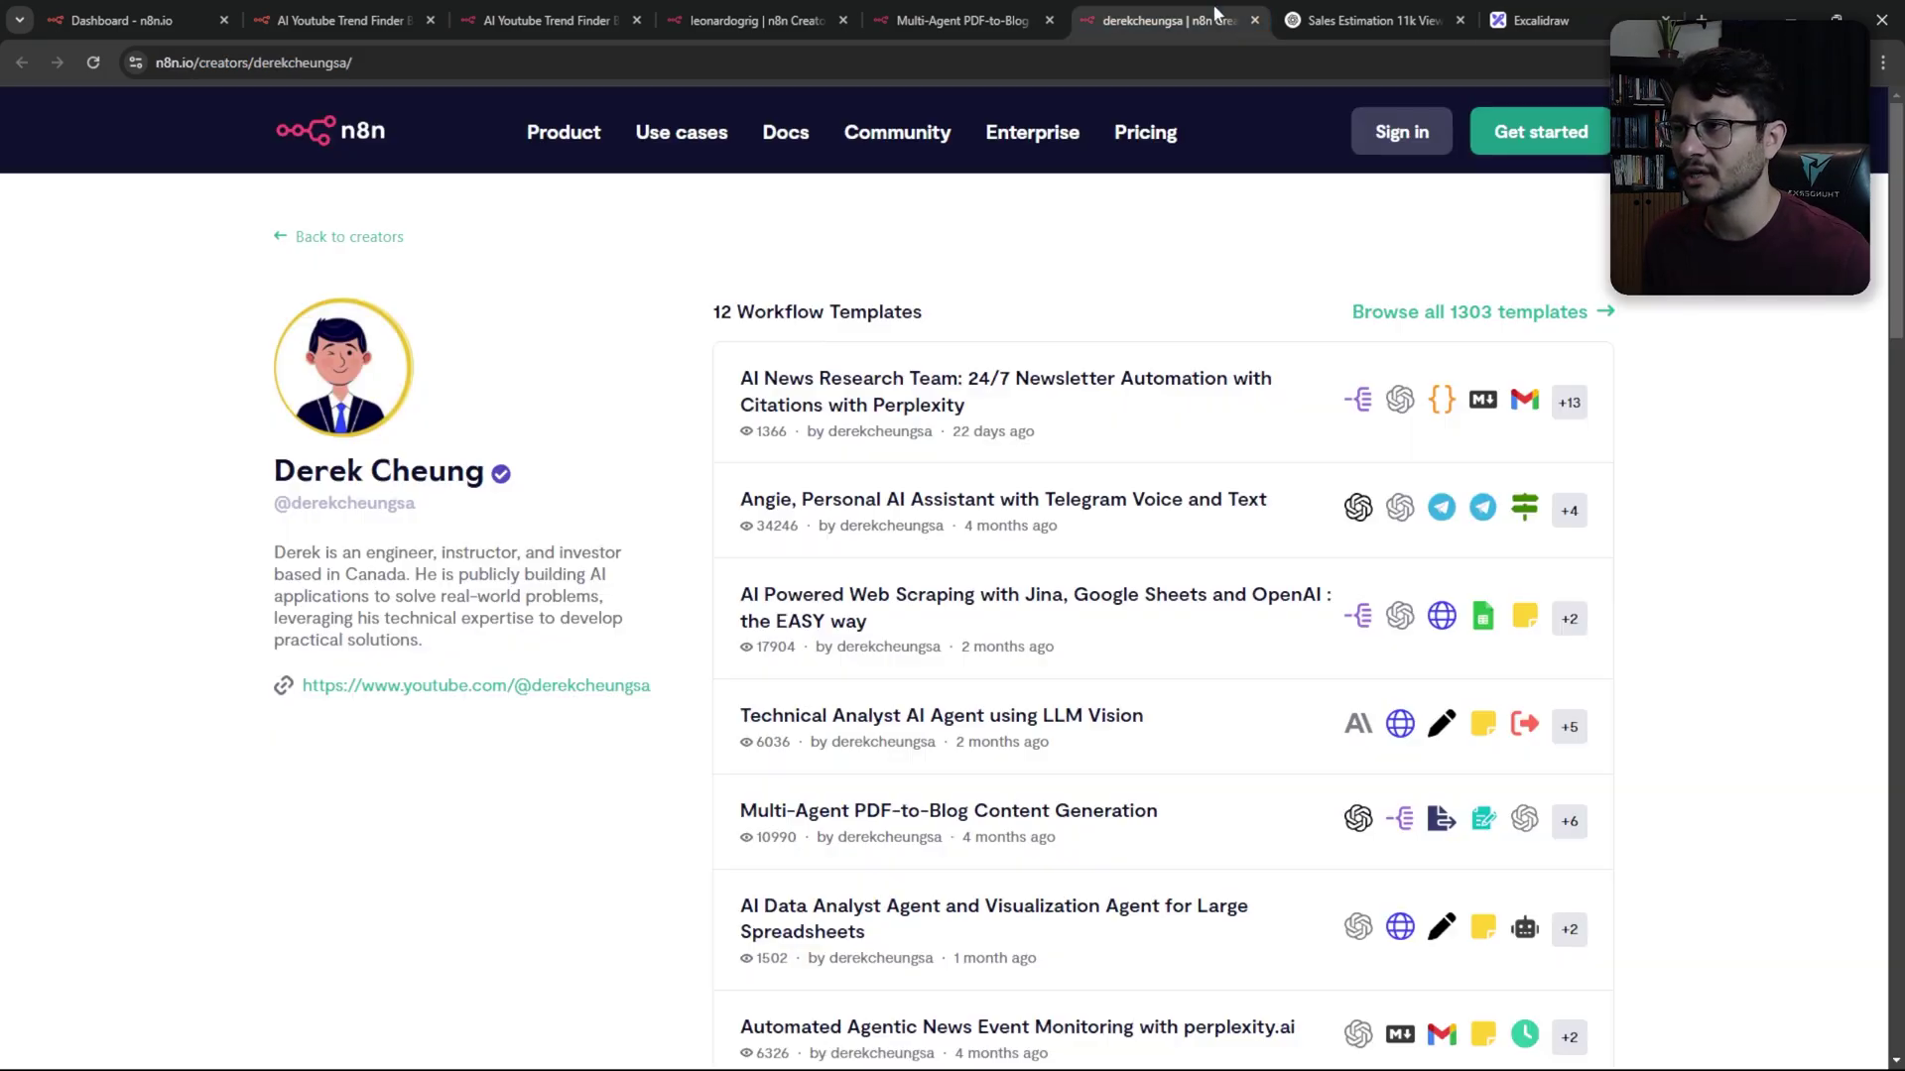
pyautogui.click(960, 19)
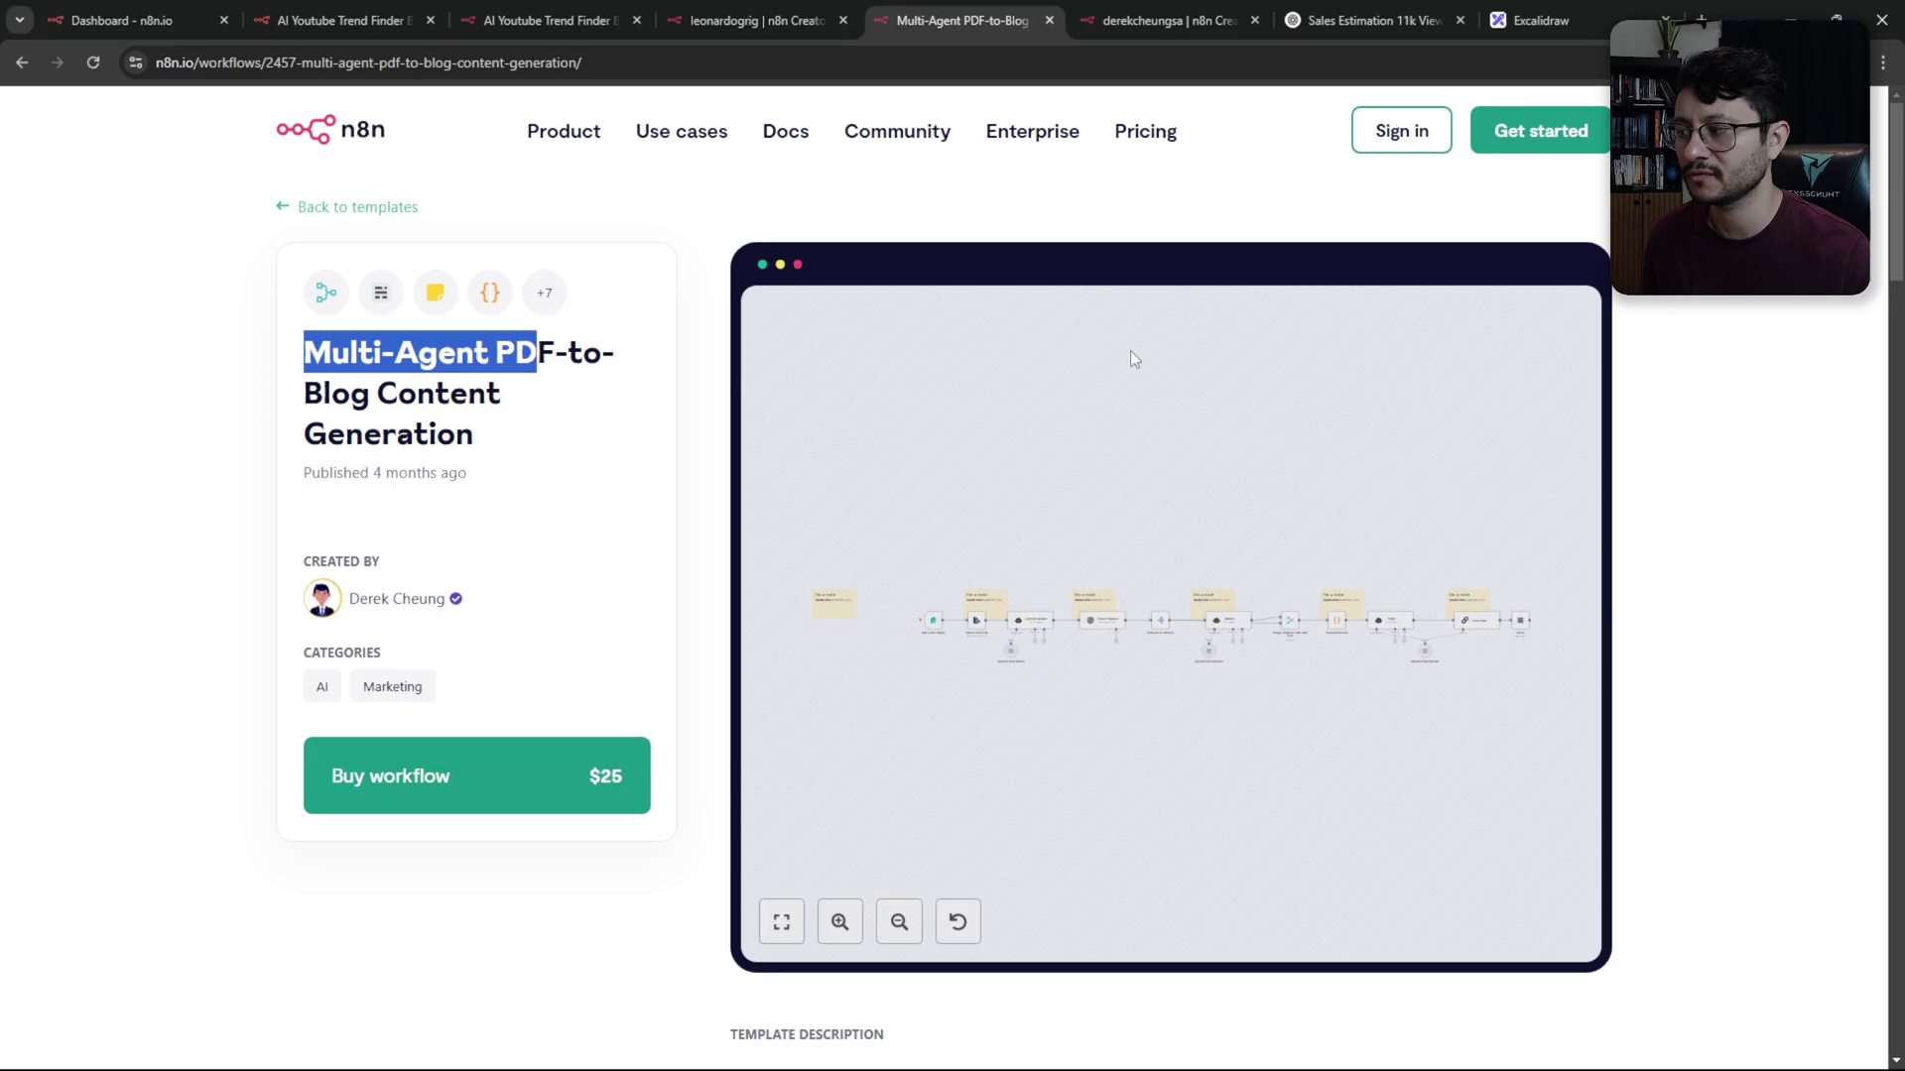
pyautogui.click(1533, 20)
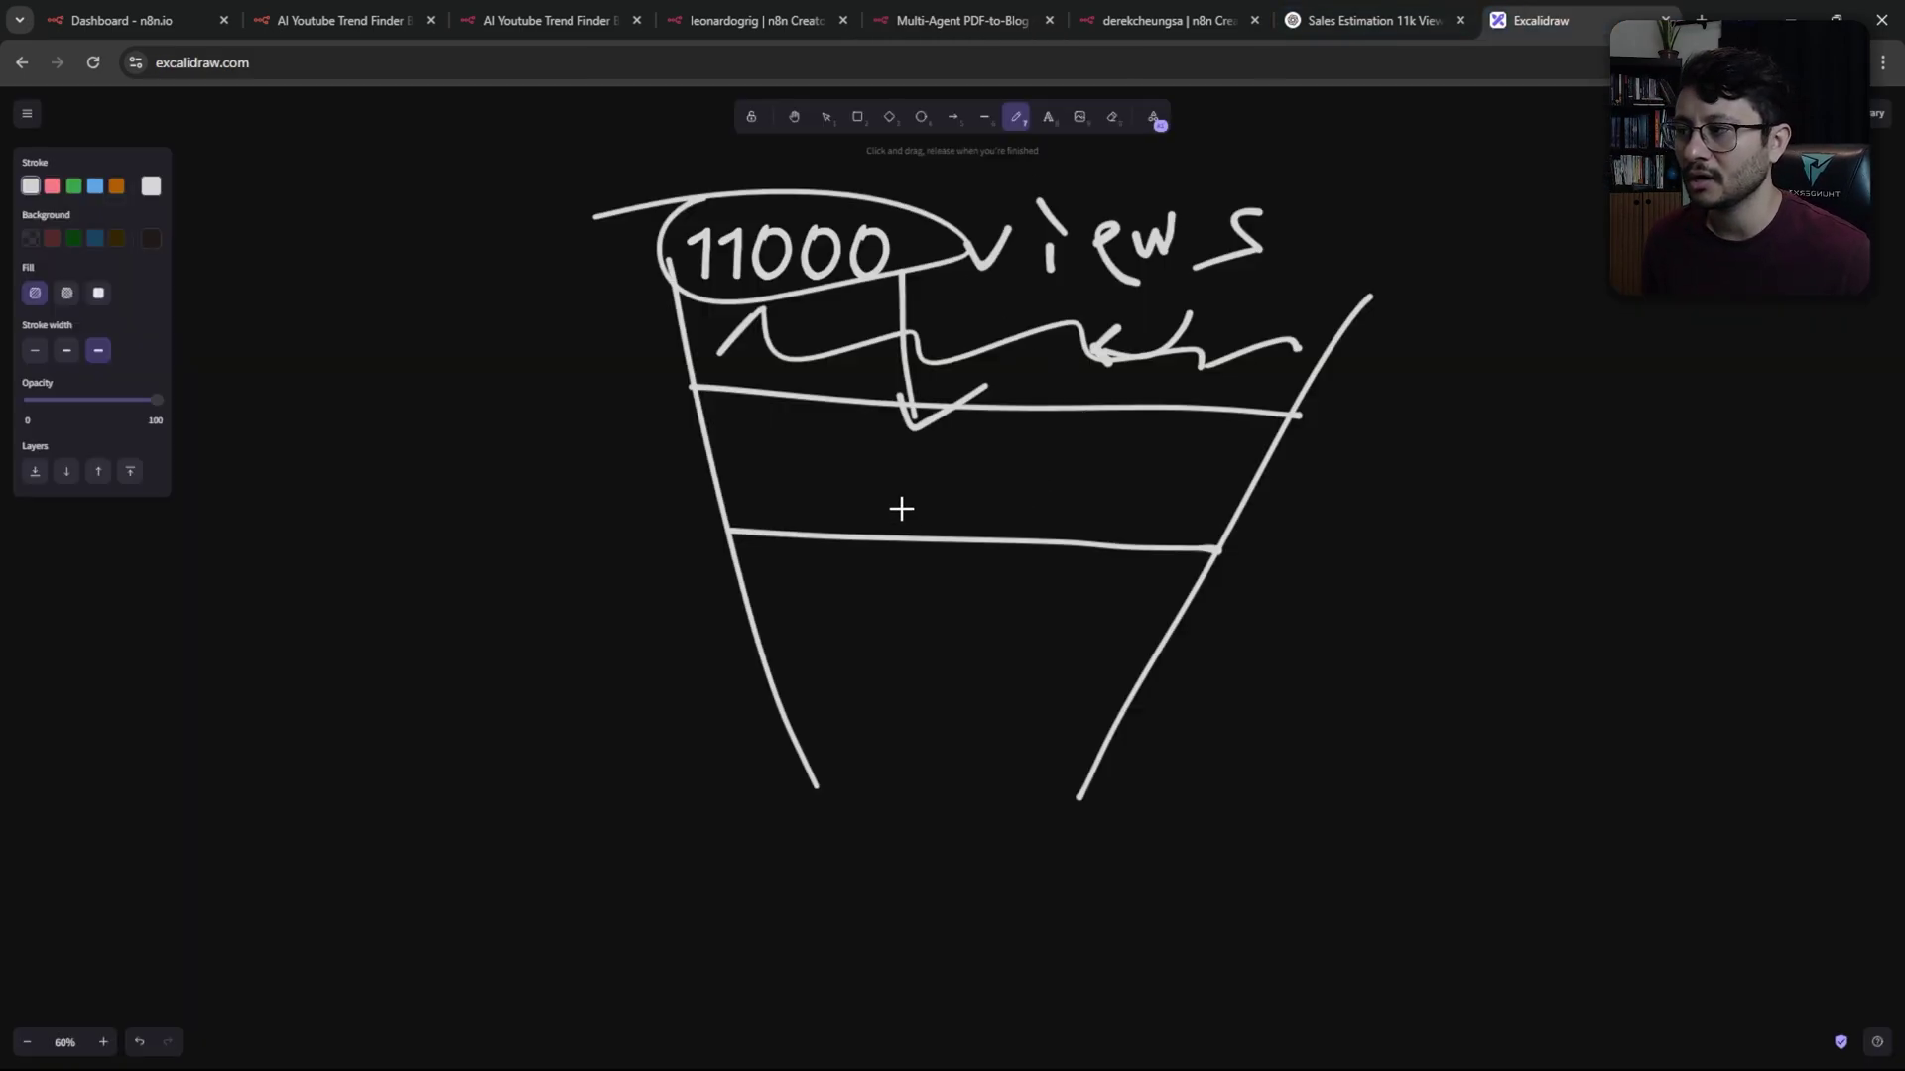
pyautogui.moveTo(1005, 448)
pyautogui.mouseDown()
pyautogui.moveTo(1093, 504)
pyautogui.moveTo(1126, 474)
pyautogui.moveTo(1201, 479)
pyautogui.mouseUp()
pyautogui.click(1188, 519)
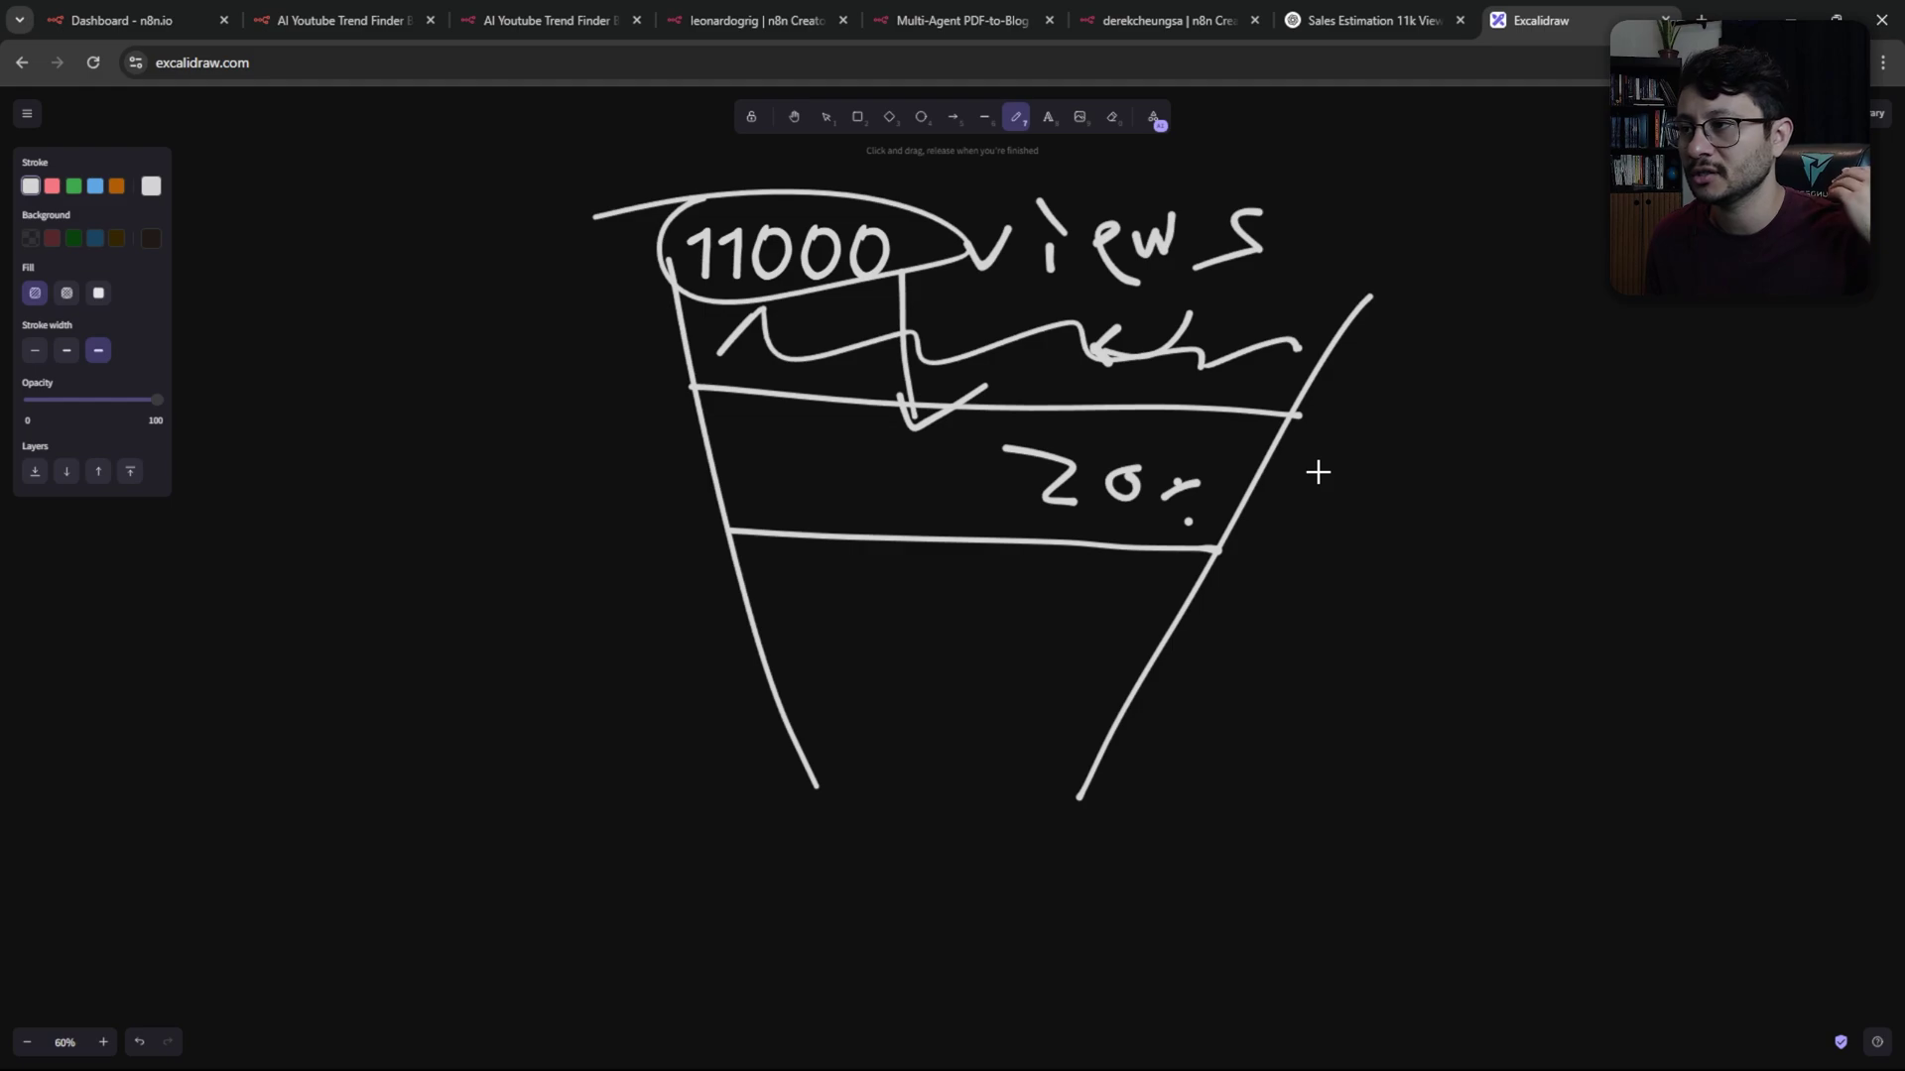
# Draw a down arrow and marks in the funnel's bottom tier
pyautogui.moveTo(944, 575)
pyautogui.mouseDown()
pyautogui.moveTo(930, 632)
pyautogui.moveTo(948, 603)
pyautogui.mouseUp()
pyautogui.moveTo(842, 666); pyautogui.dragTo(1108, 685)
pyautogui.moveTo(888, 730); pyautogui.dragTo(1014, 756)
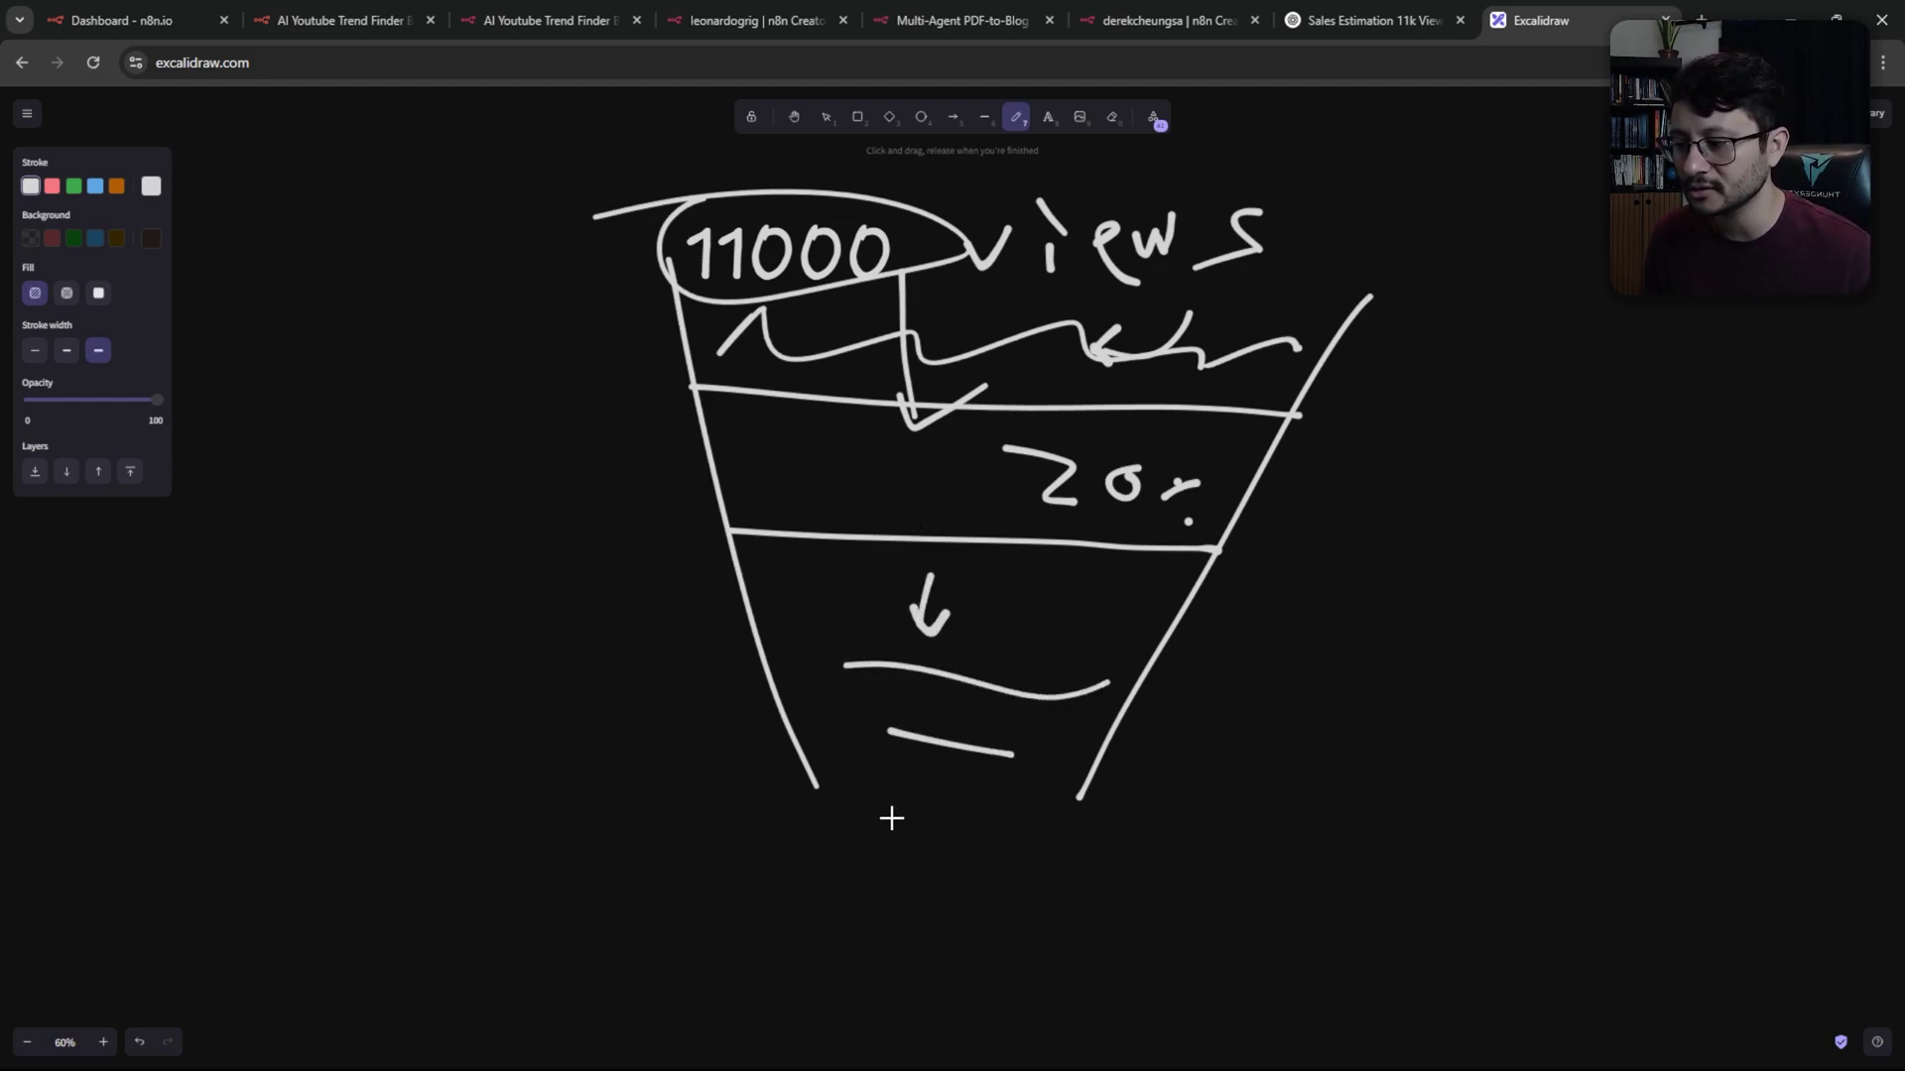
pyautogui.moveTo(898, 830); pyautogui.dragTo(915, 870)
pyautogui.click(1169, 20)
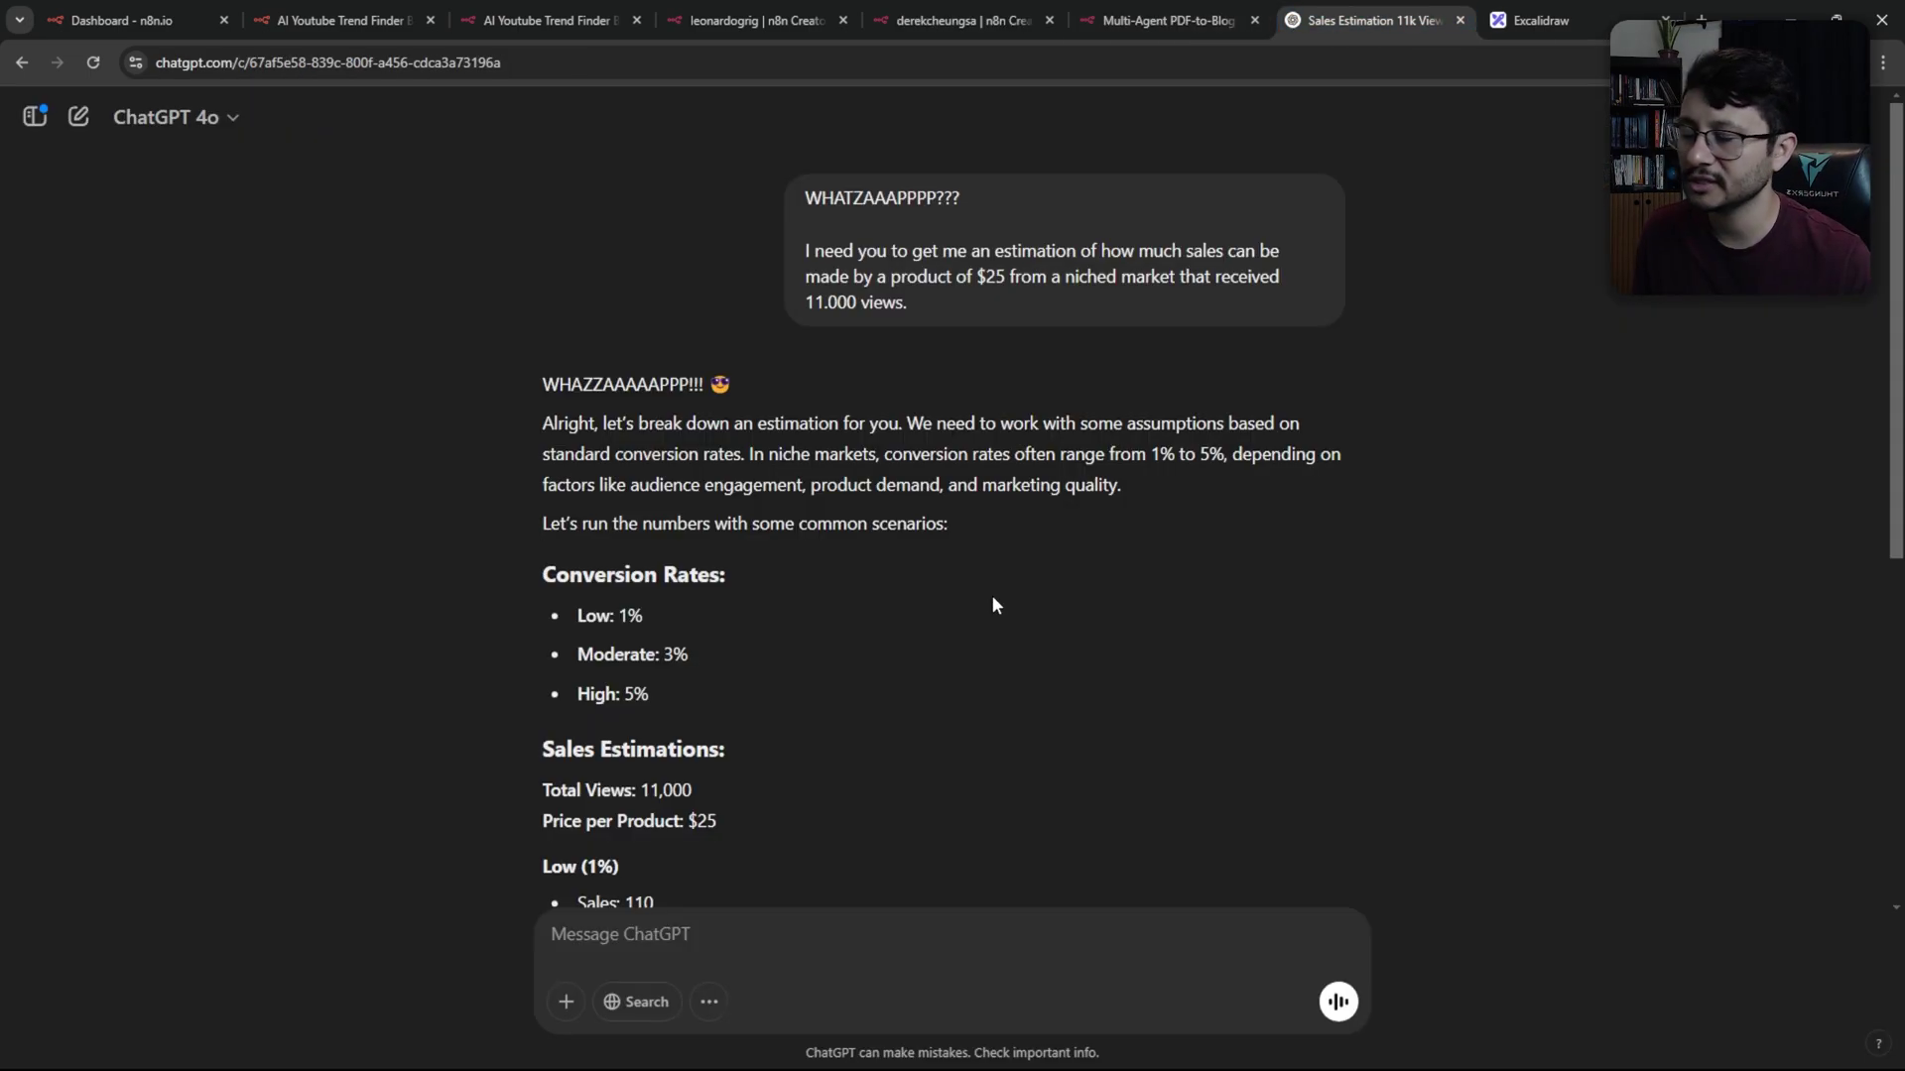
# In the Sales Estimation chat, highlight the 5% high rate, 110 sales and $2,750 revenue
pyautogui.click(1362, 20)
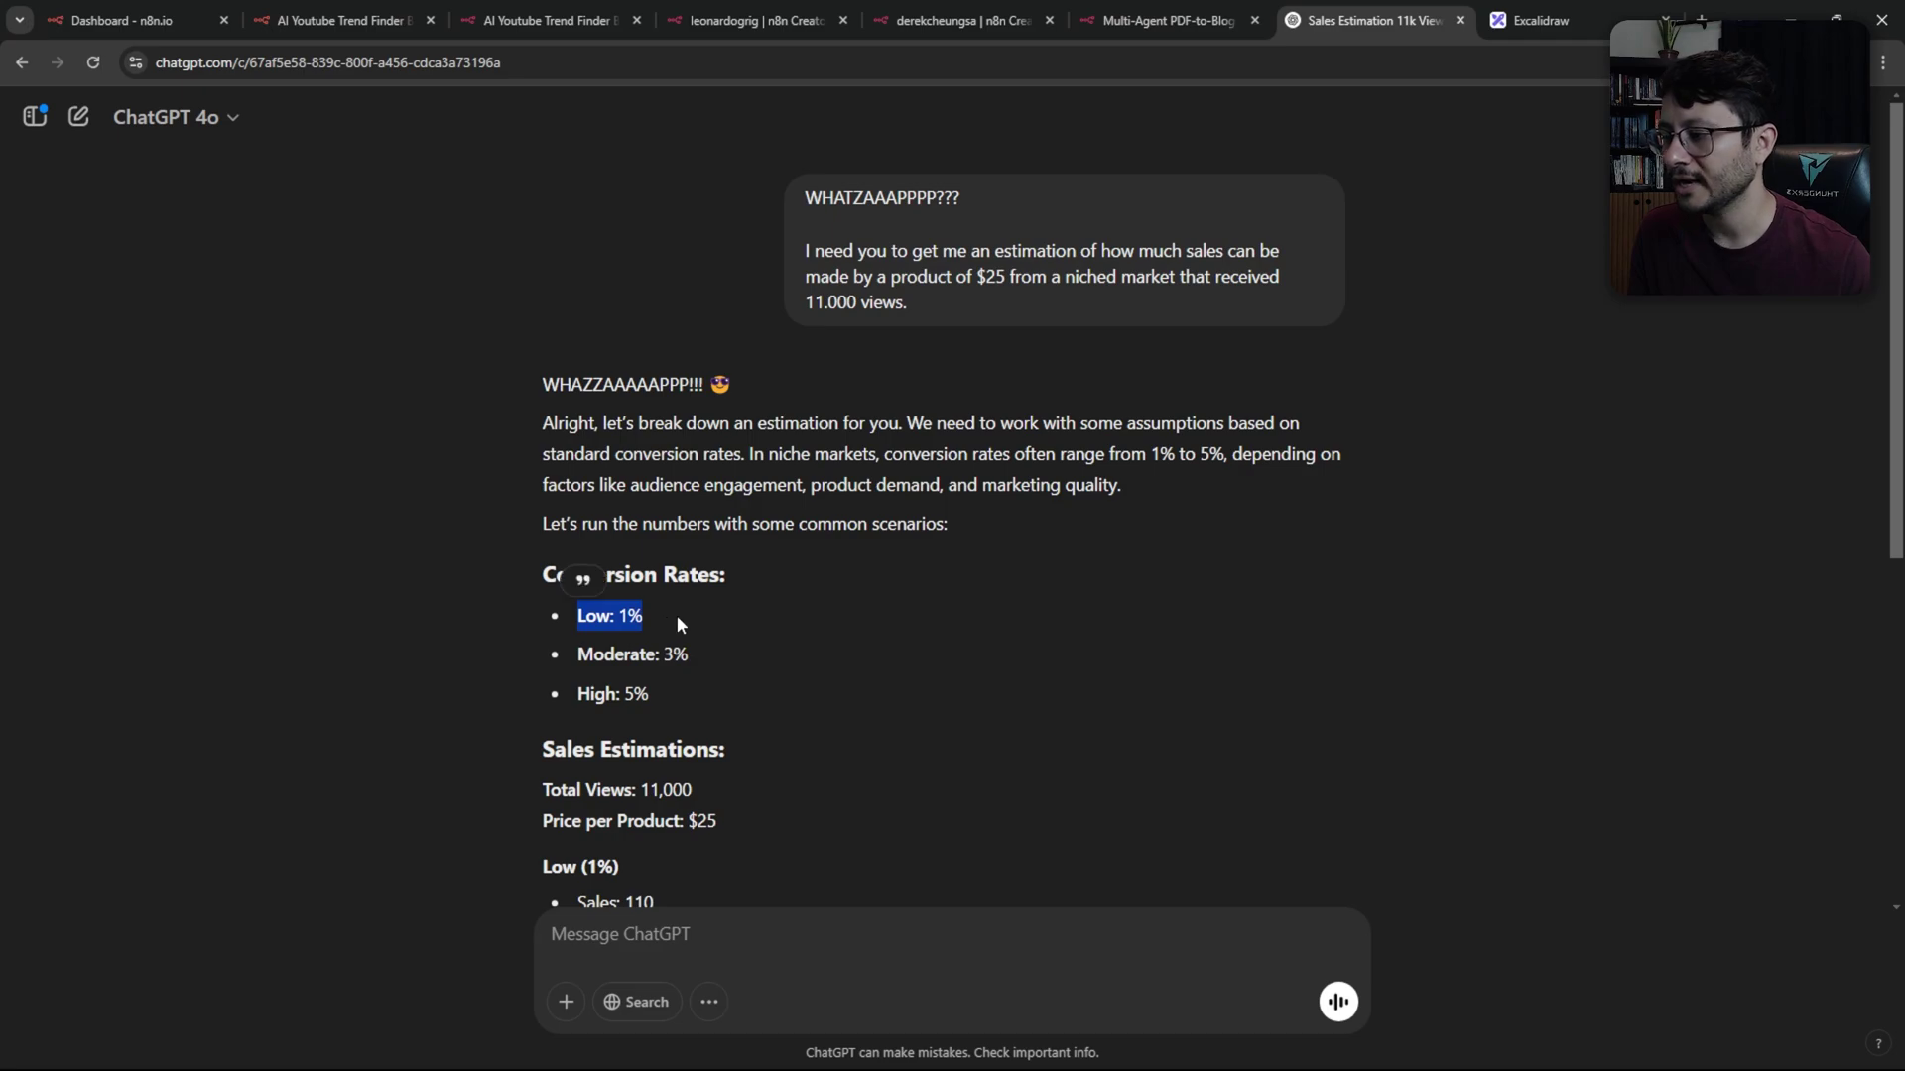
pyautogui.moveTo(579, 694); pyautogui.dragTo(784, 739)
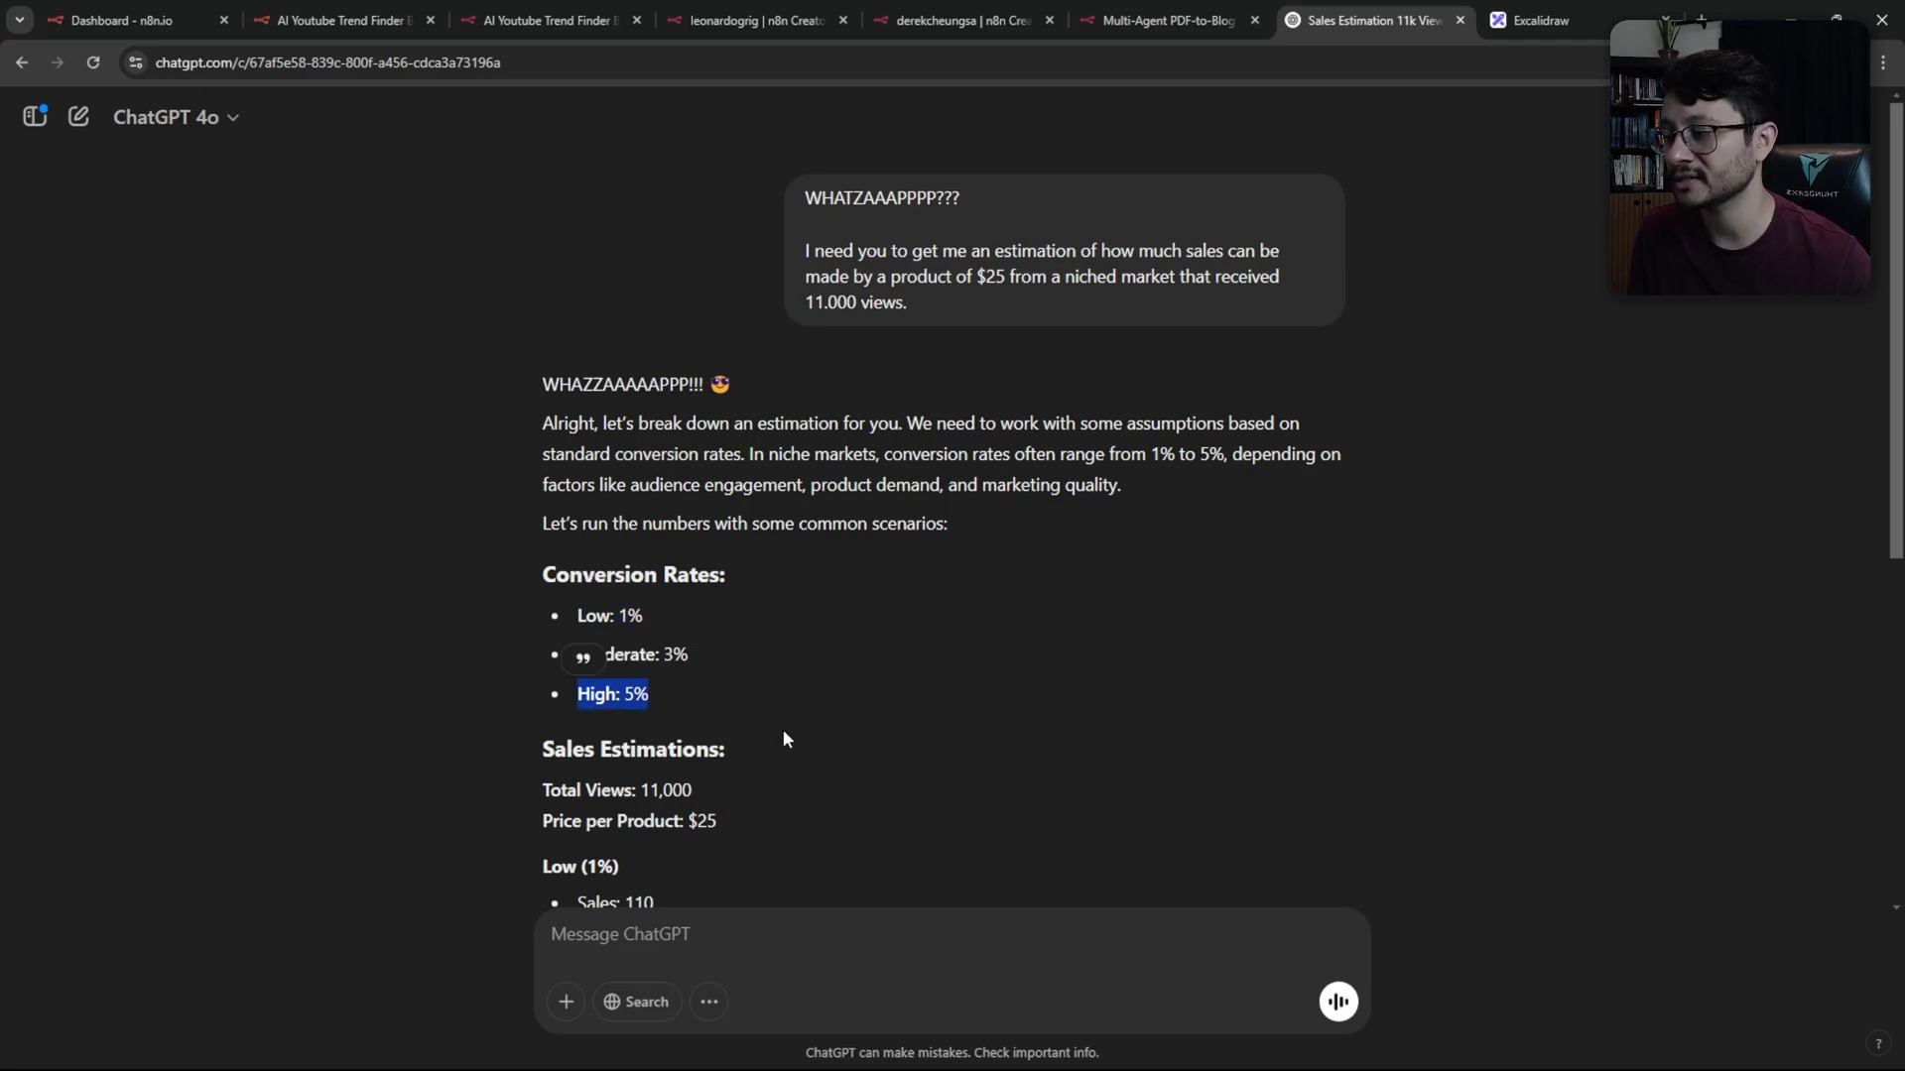
pyautogui.click(896, 735)
pyautogui.scroll(-2, 897, 735)
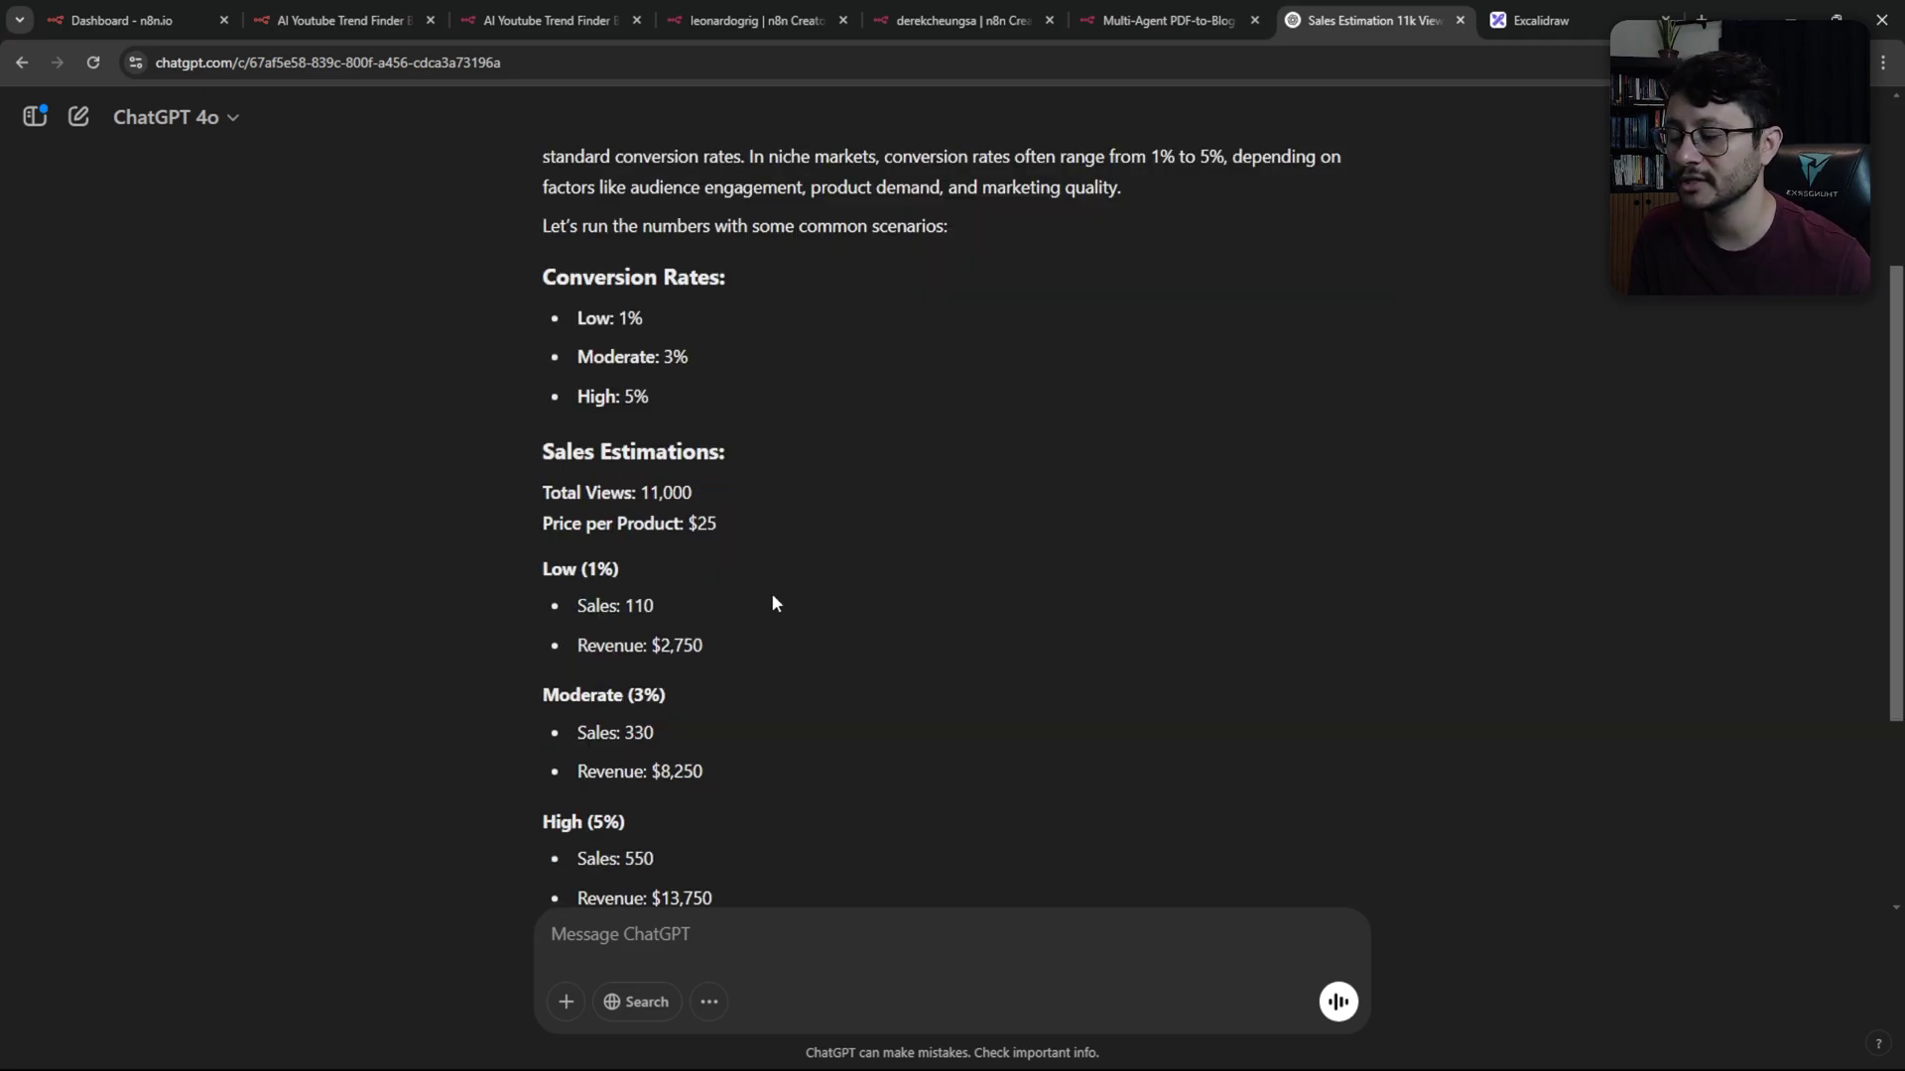
pyautogui.doubleClick(632, 608)
pyautogui.click(651, 639)
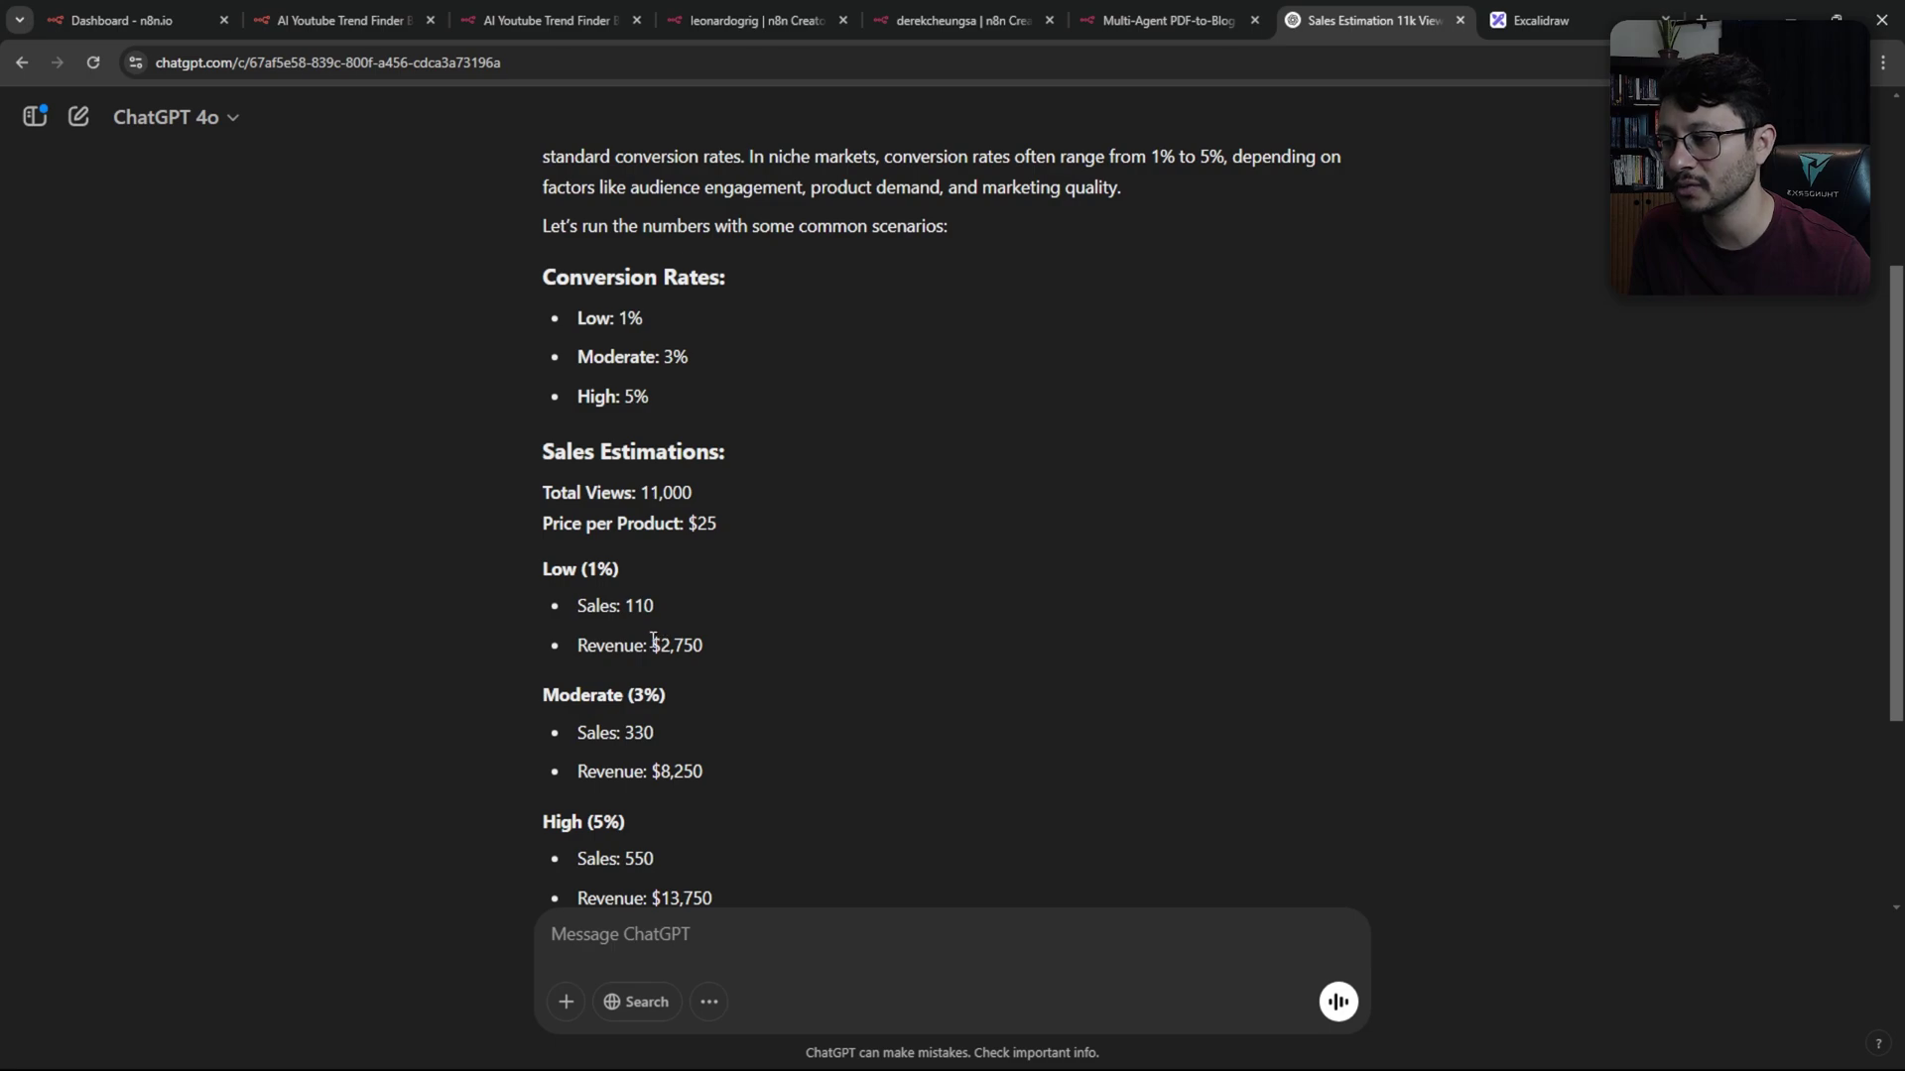
pyautogui.moveTo(652, 645); pyautogui.dragTo(716, 651)
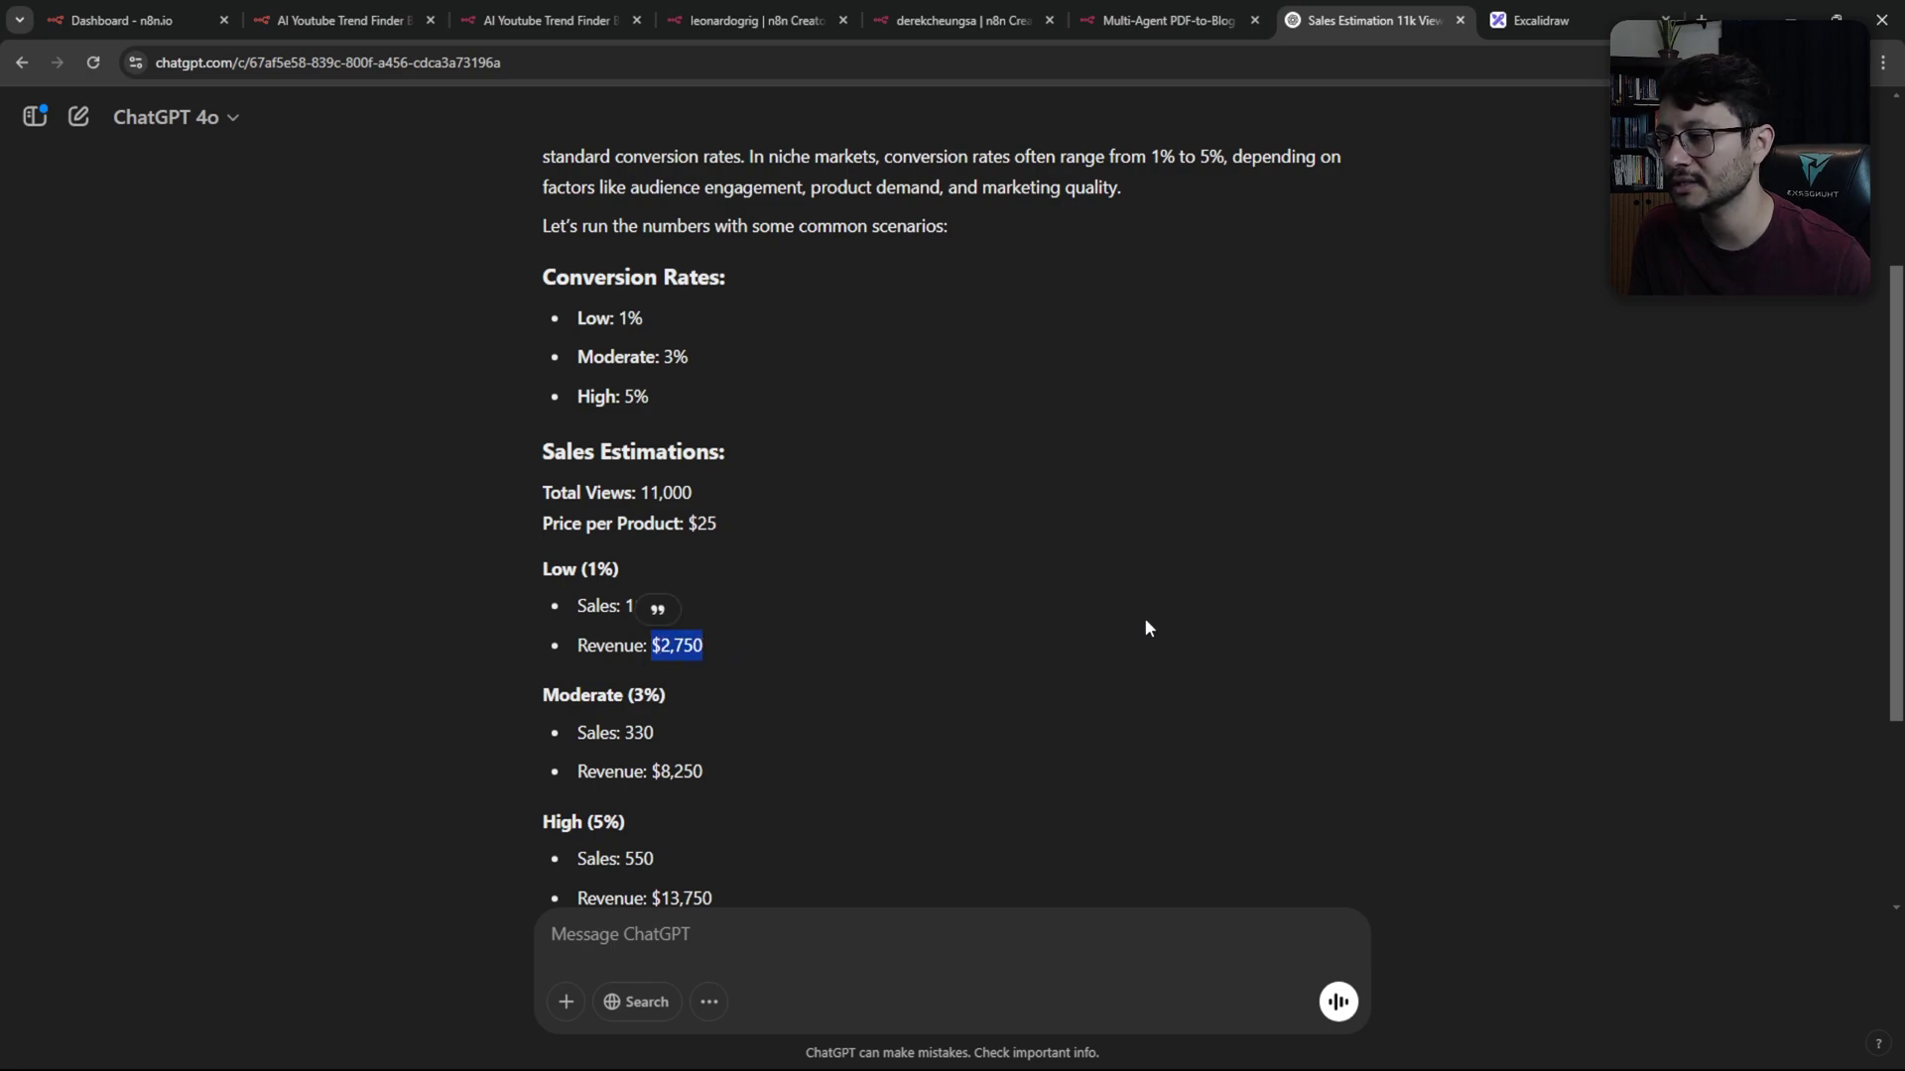
# Return to the creator's workflow list and highlight the first four templates
pyautogui.hotkey('ctrl', 'shift', 'Tab')
pyautogui.hotkey('ctrl', 'shift', 'Tab')
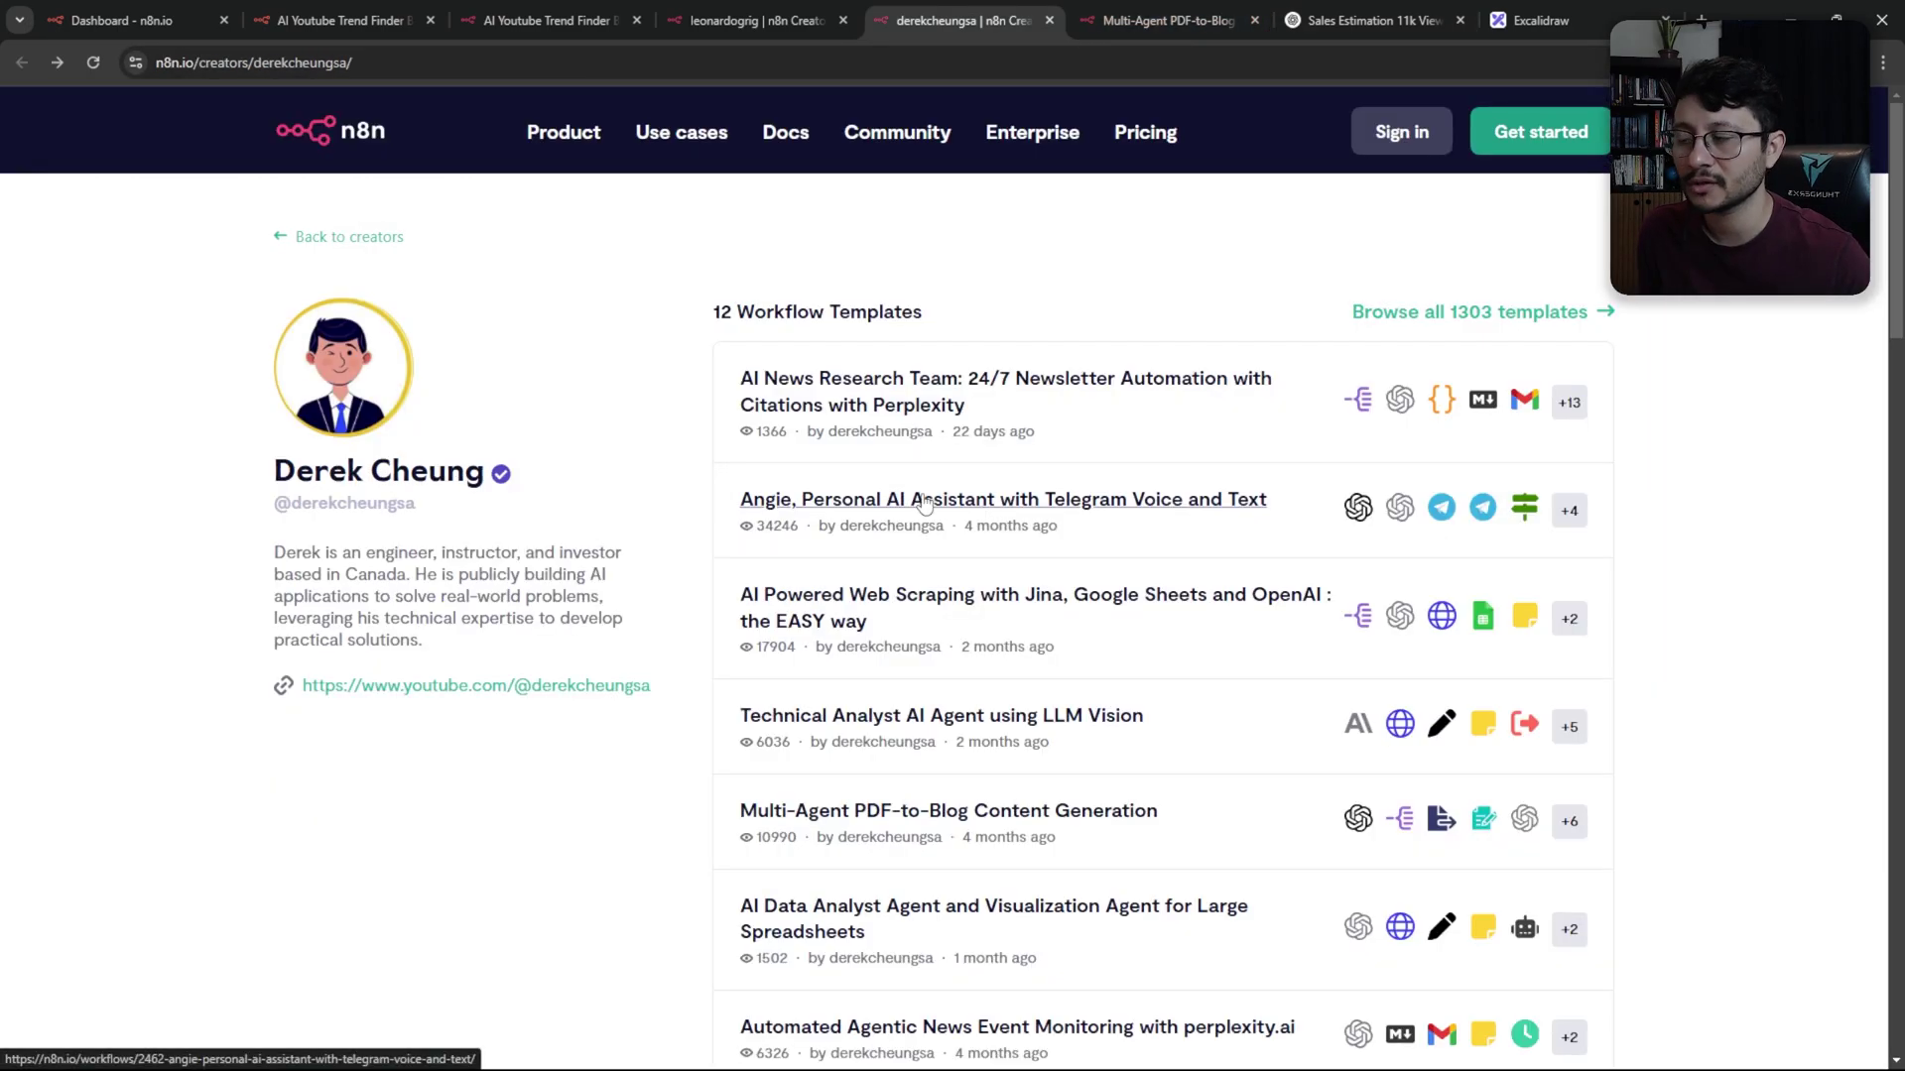
pyautogui.moveTo(703, 351); pyautogui.dragTo(1722, 795)
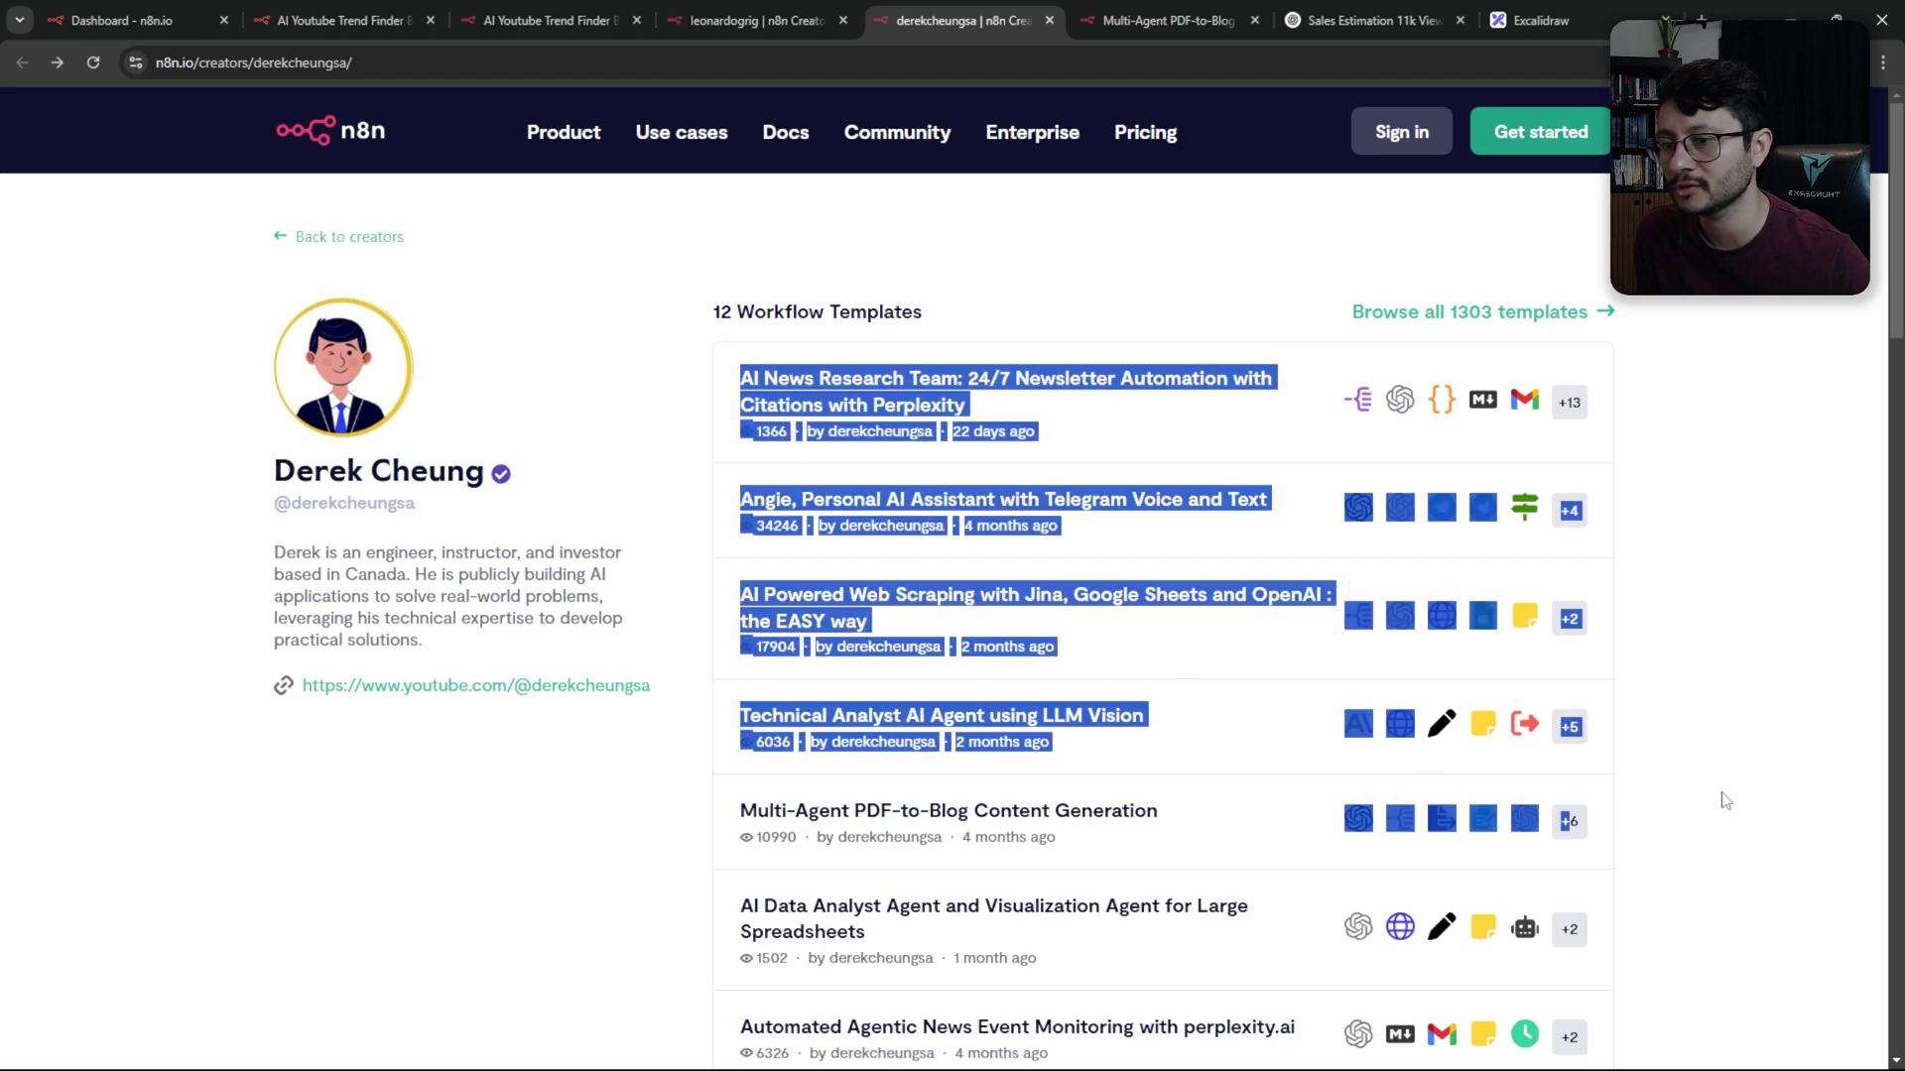
pyautogui.click(1244, 742)
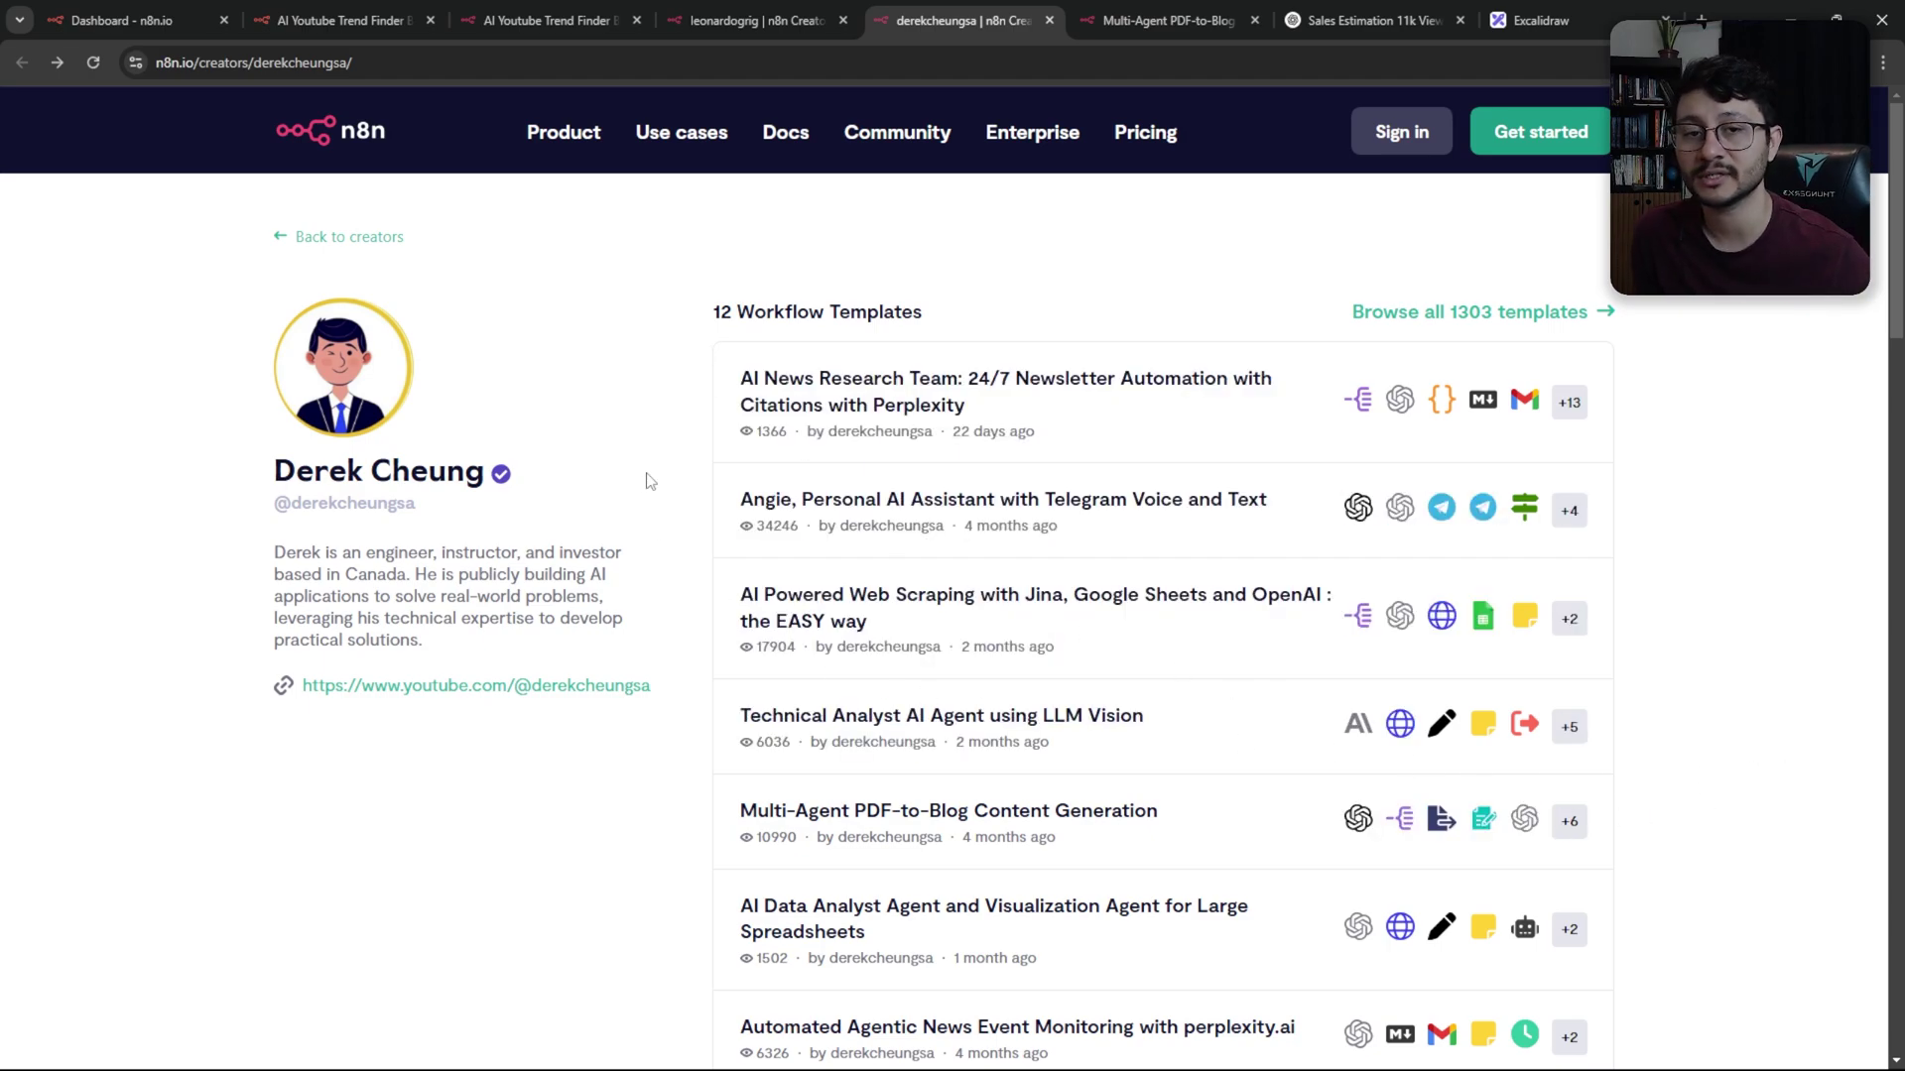